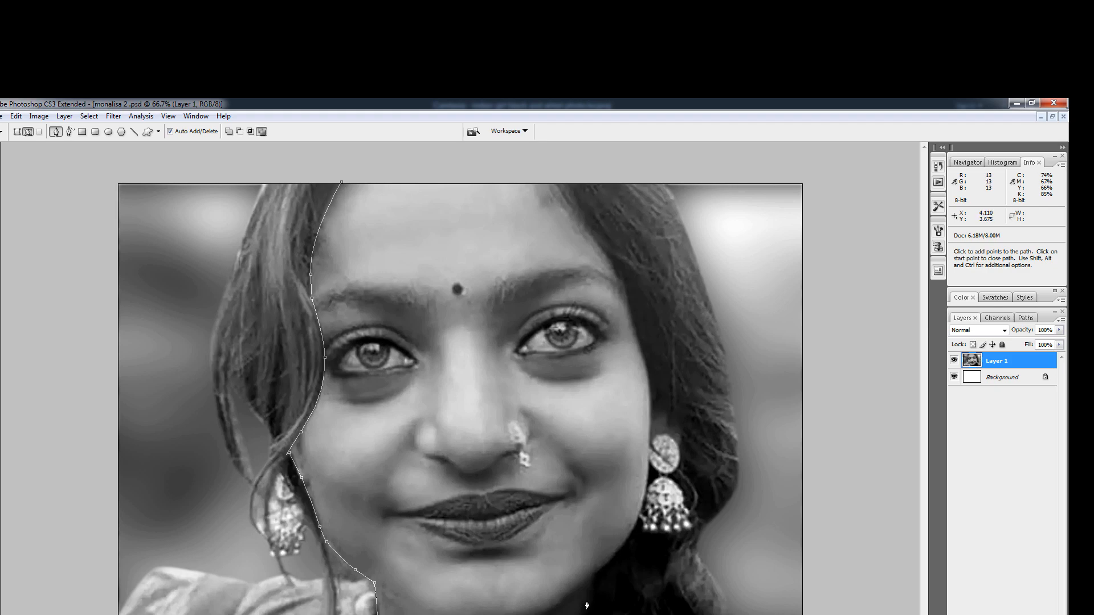
- Continue the Pen path from the neck up along the jaw and cheek on the image-right side of the face
left_click_drag(587, 605, 594, 584)
left_click_drag(620, 548, 628, 538)
key("ctrl+plus")
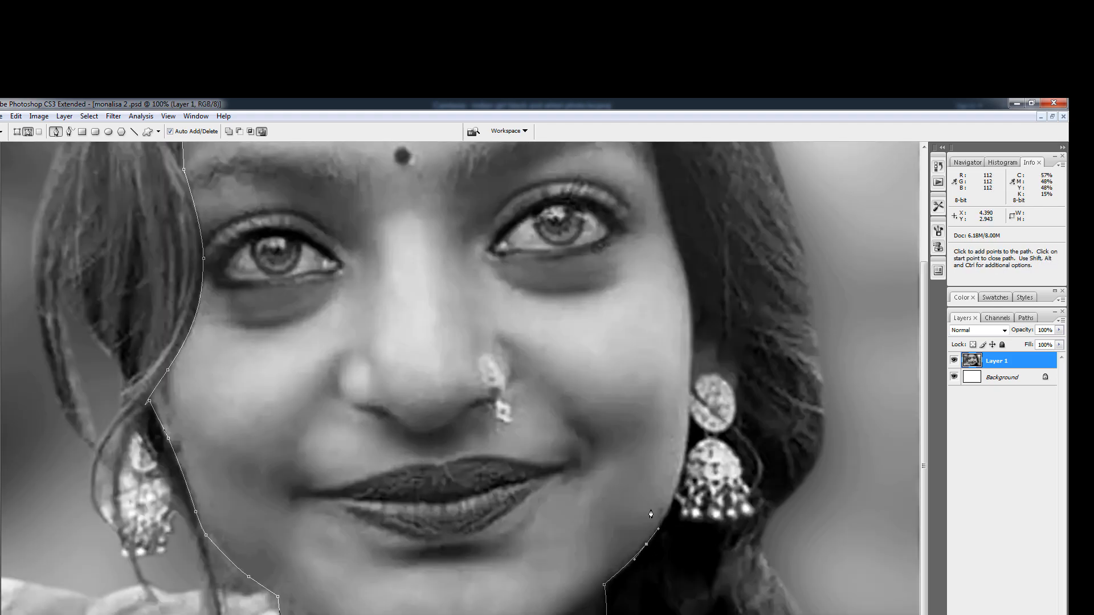
left_click_drag(682, 464, 686, 444)
key("ctrl+z")
left_click_drag(690, 385, 689, 369)
left_click_drag(689, 353, 692, 494)
left_click_drag(692, 435, 671, 359)
left_click_drag(672, 364, 737, 368)
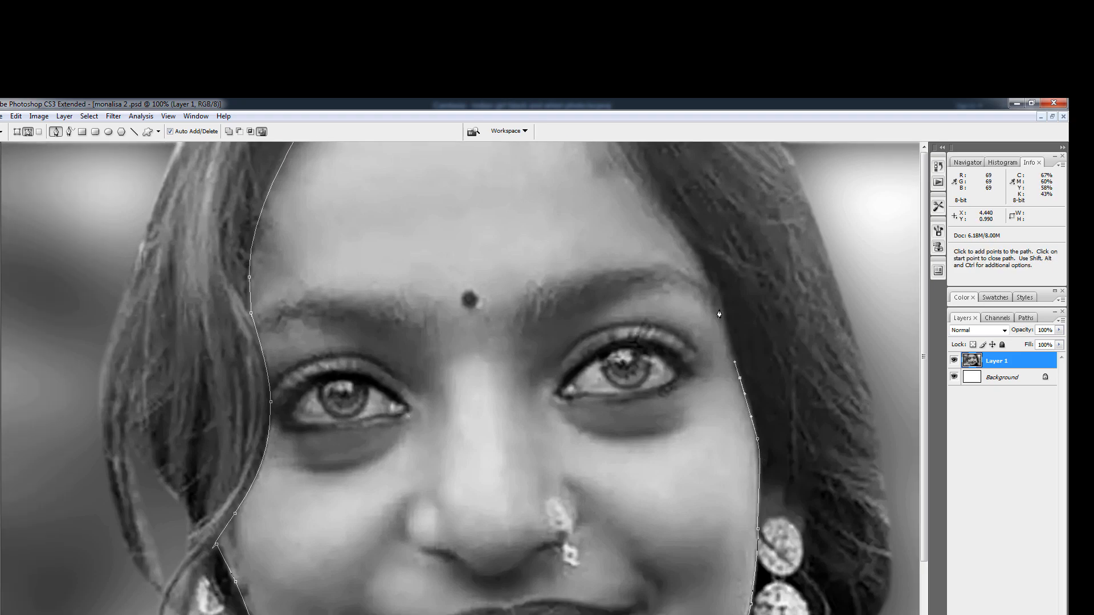
- Extend the path along the temple and hairline, then close it above the forehead outside the canvas
left_click_drag(721, 324, 703, 276)
key("ctrl+z")
key("ctrl+minus")
left_click_drag(624, 297, 621, 288)
left_click_drag(597, 246, 535, 181)
left_click(534, 172)
left_click(485, 157)
left_click(429, 157)
left_click(377, 163)
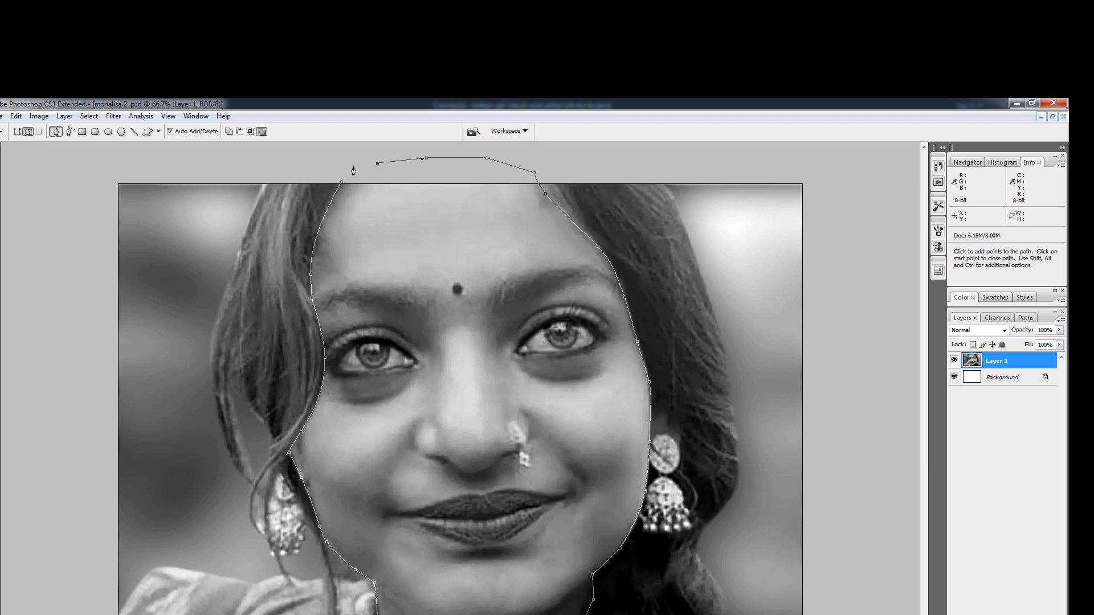
left_click(341, 182)
- Convert the closed face path into a selection and feather its edge
left_click(683, 461, "ctrl")
left_click(684, 460, "ctrl")
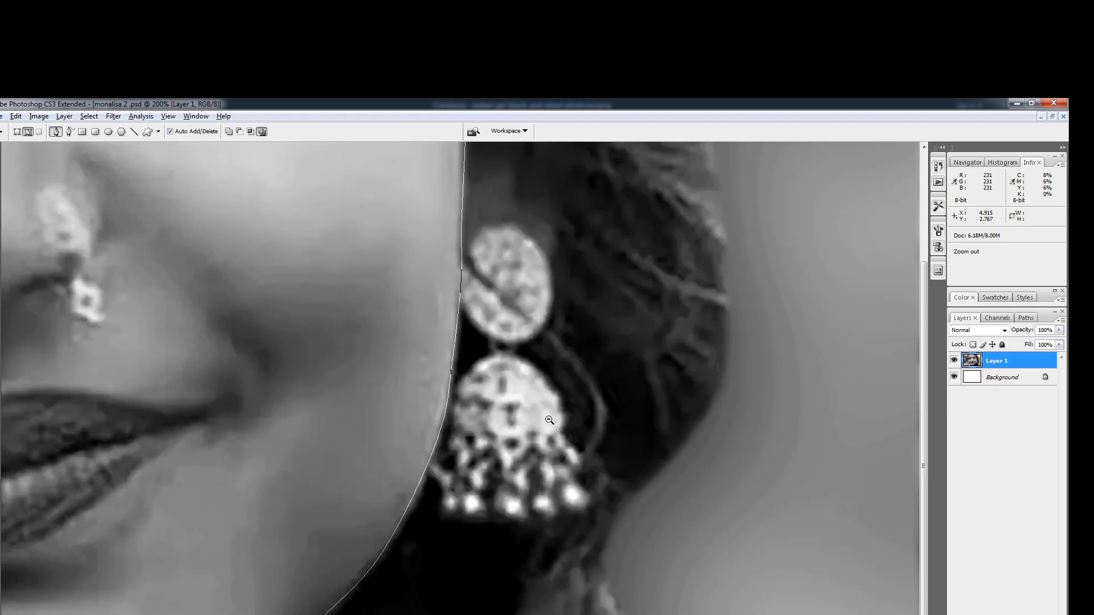
left_click(550, 420, "ctrl+alt")
left_click(633, 415, "ctrl+alt")
left_click(720, 411, "ctrl+alt")
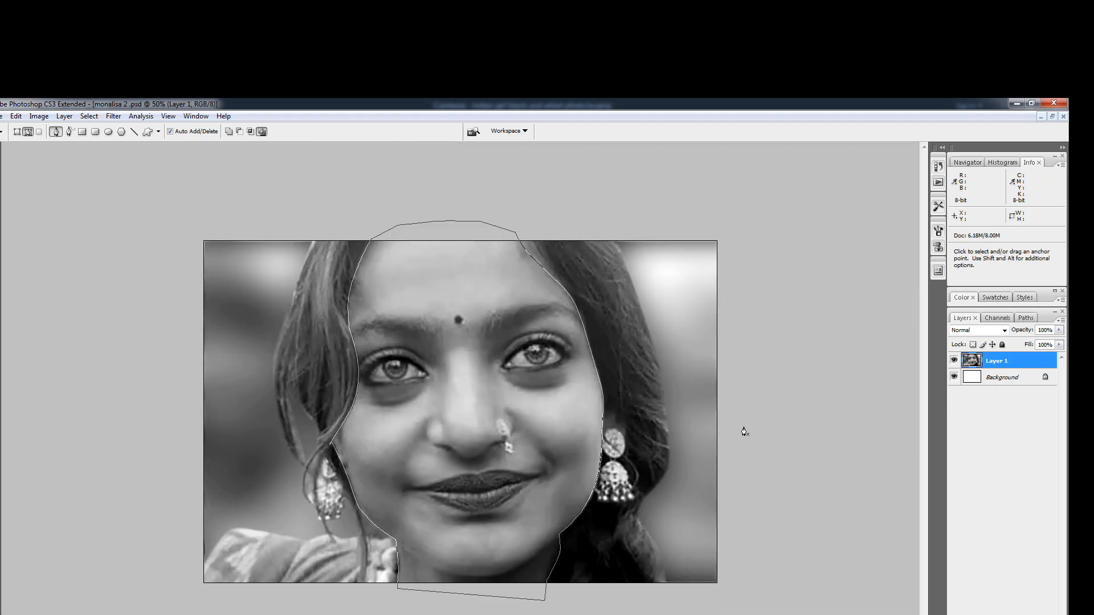
key("ctrl+Return")
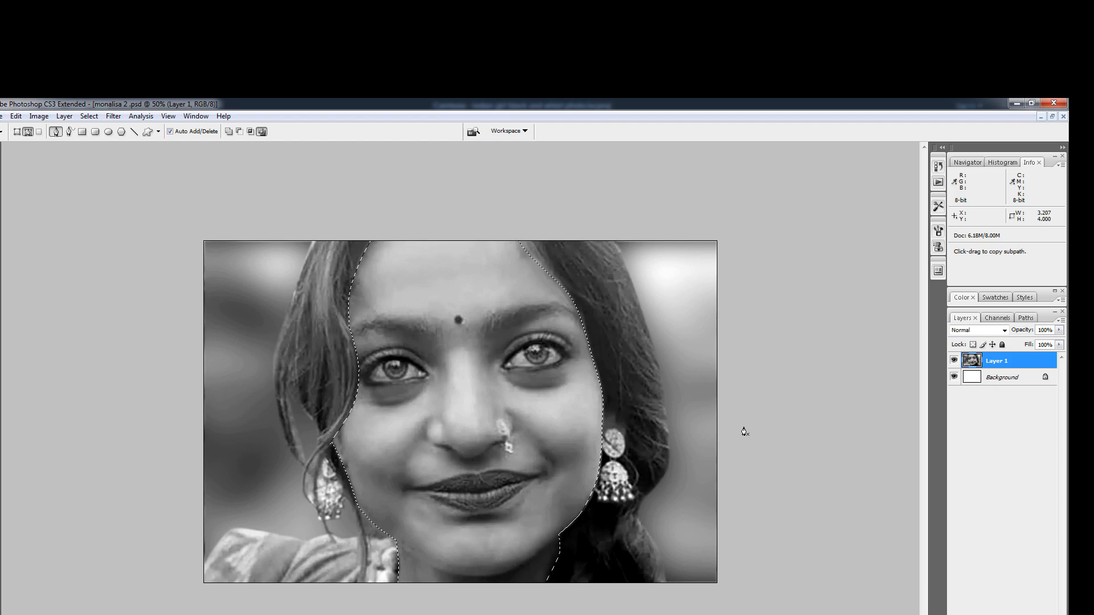
key("ctrl+alt+d")
key("Return")
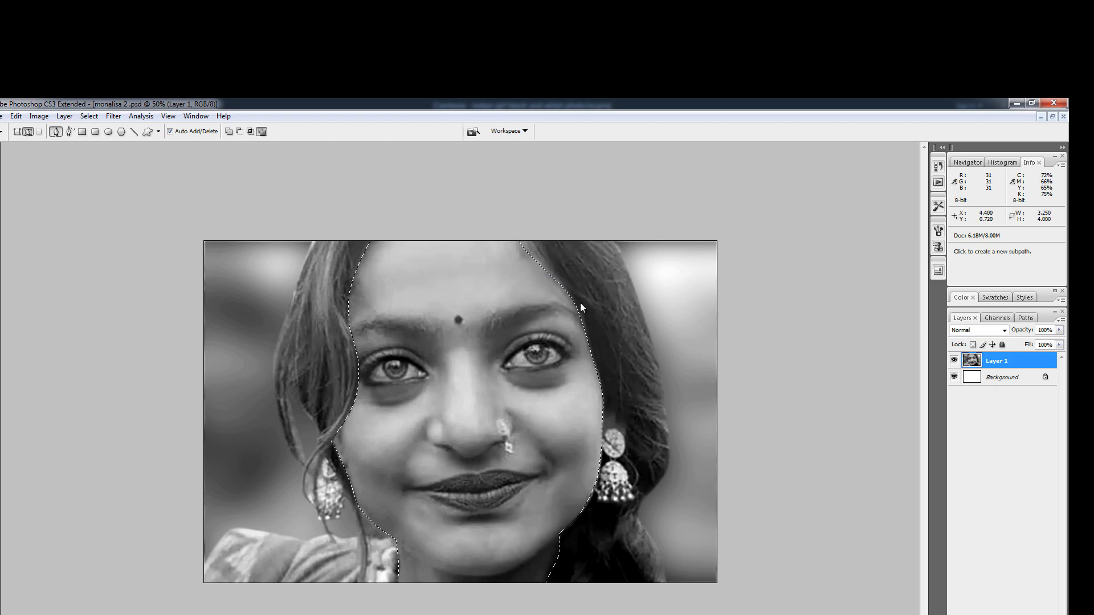
- Tint the selected face with Color Balance midtone levels of +94, -4 and -56, then deselect it
key("ctrl+b")
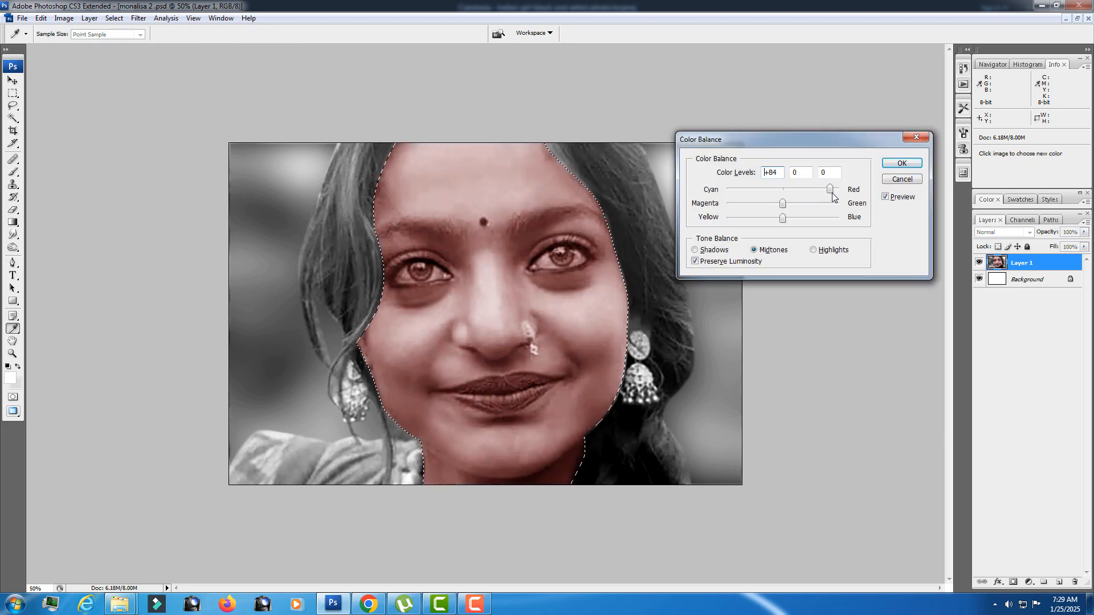
left_click_drag(832, 192, 752, 221)
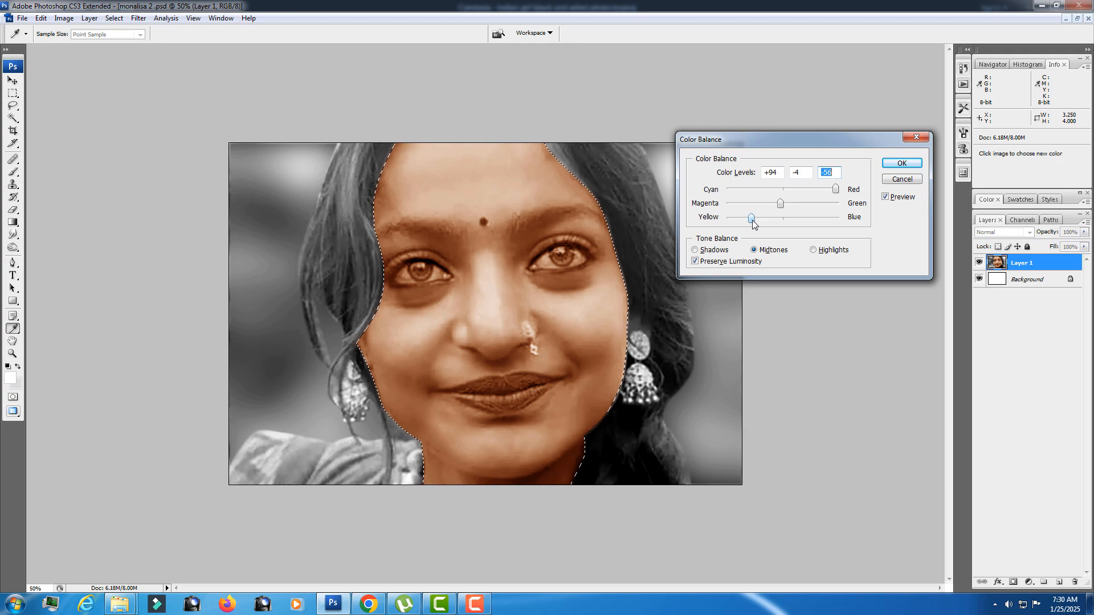
left_click(901, 165)
key("p")
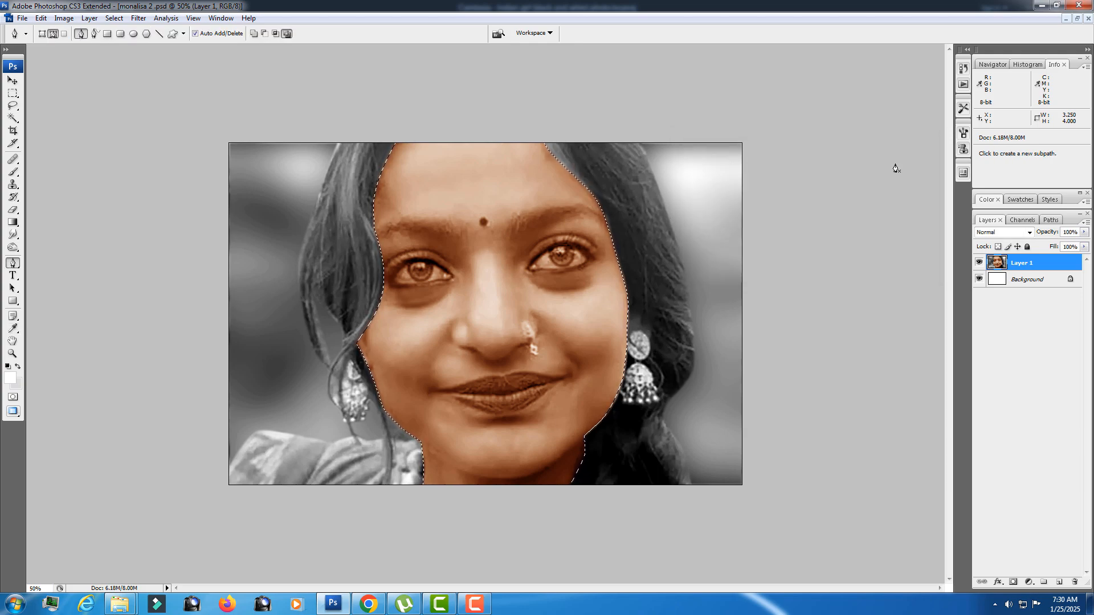
key("ctrl+space")
left_click(526, 330, "ctrl")
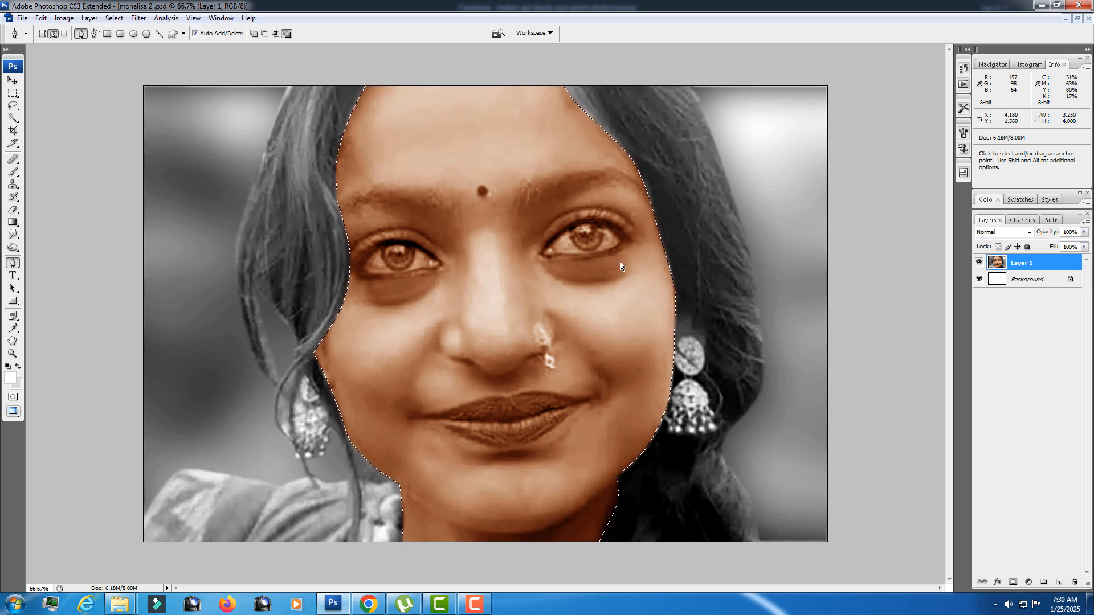
key("ctrl+d")
left_click(593, 262, "ctrl+alt")
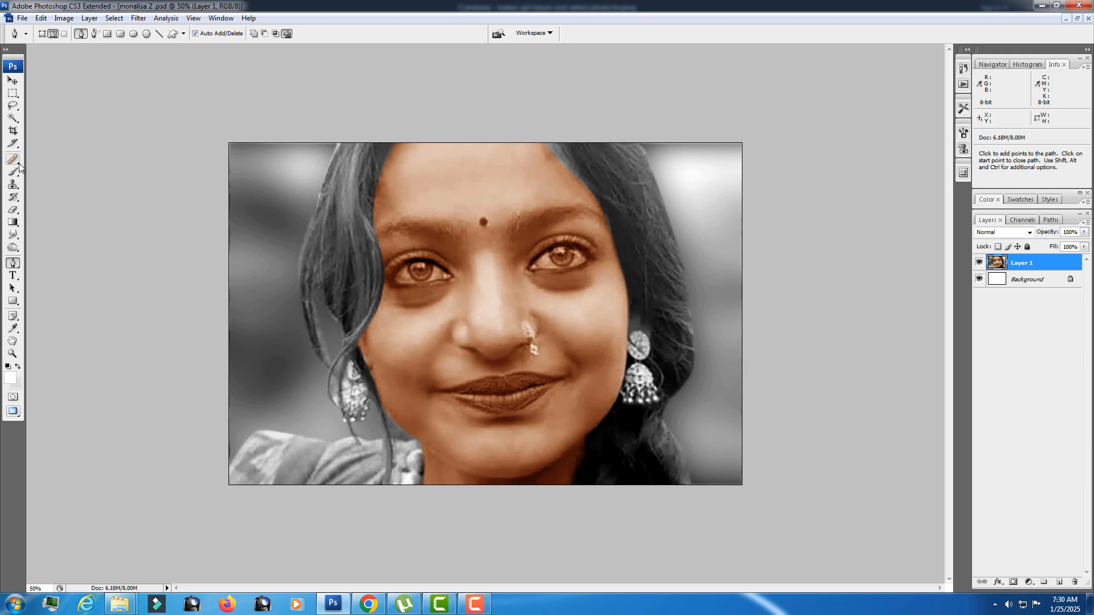
- Restore the original grey tones of the image-left eye with the History Brush, including the iris and eye white
left_click_drag(12, 197, 72, 199)
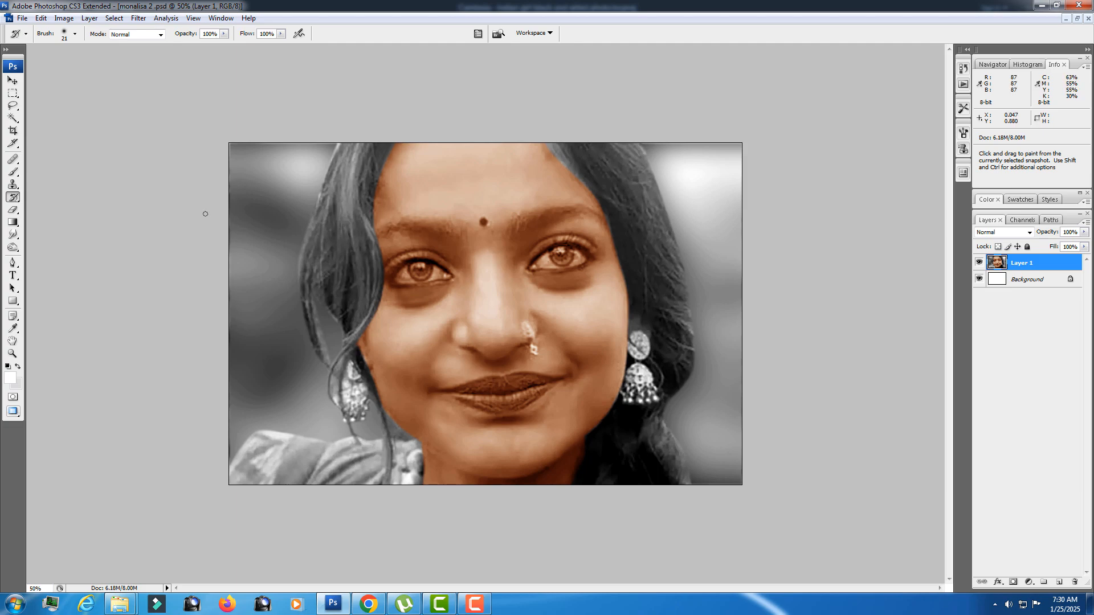
left_click(408, 258, "ctrl")
left_click(408, 258, "ctrl")
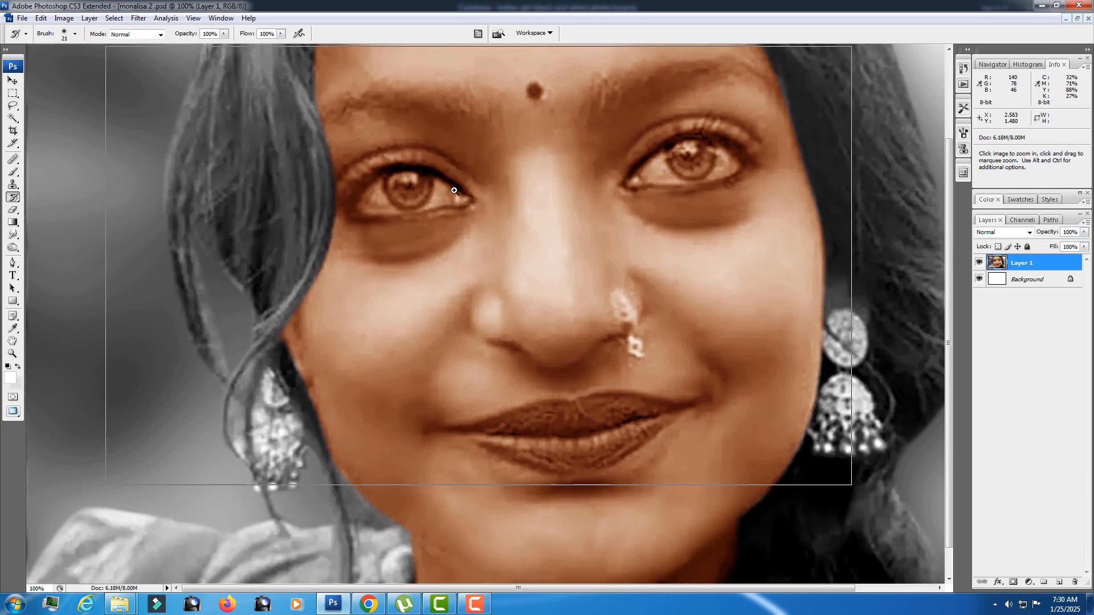
left_click(454, 191, "ctrl")
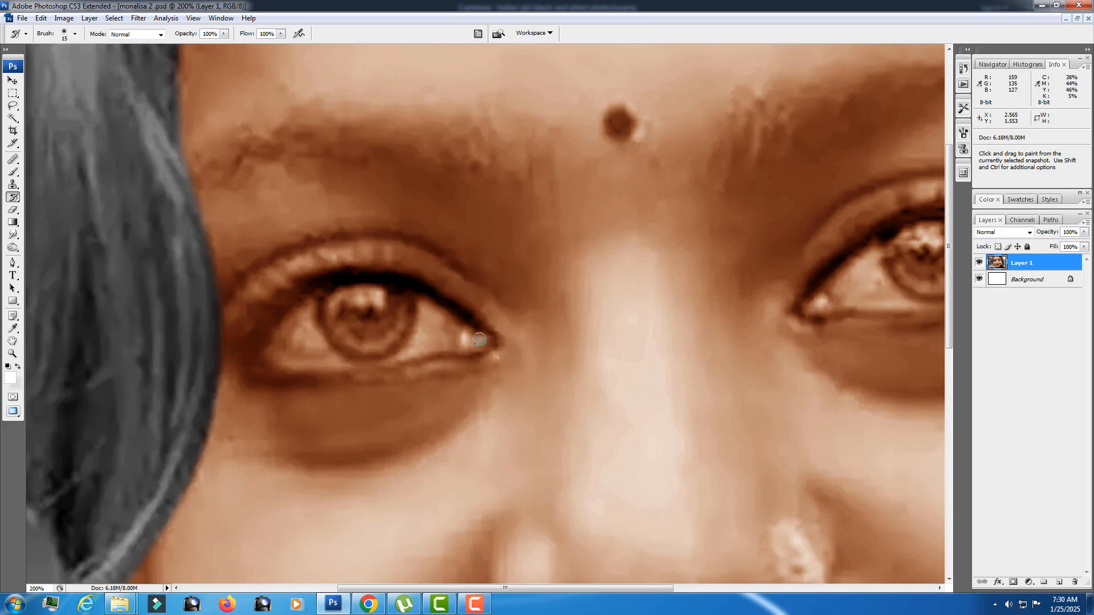
mouse_move(432, 309)
left_mouse_down()
mouse_move(359, 293)
mouse_move(386, 301)
mouse_move(304, 309)
mouse_move(268, 358)
mouse_move(472, 340)
mouse_move(395, 330)
mouse_move(435, 323)
mouse_move(394, 324)
mouse_move(412, 317)
mouse_move(366, 335)
mouse_move(307, 331)
mouse_move(283, 349)
mouse_move(304, 325)
mouse_move(271, 356)
mouse_move(314, 309)
mouse_move(379, 301)
mouse_move(463, 329)
mouse_move(331, 298)
mouse_move(302, 303)
mouse_move(327, 302)
mouse_move(316, 350)
mouse_move(457, 340)
mouse_move(266, 355)
left_mouse_up()
key("]")
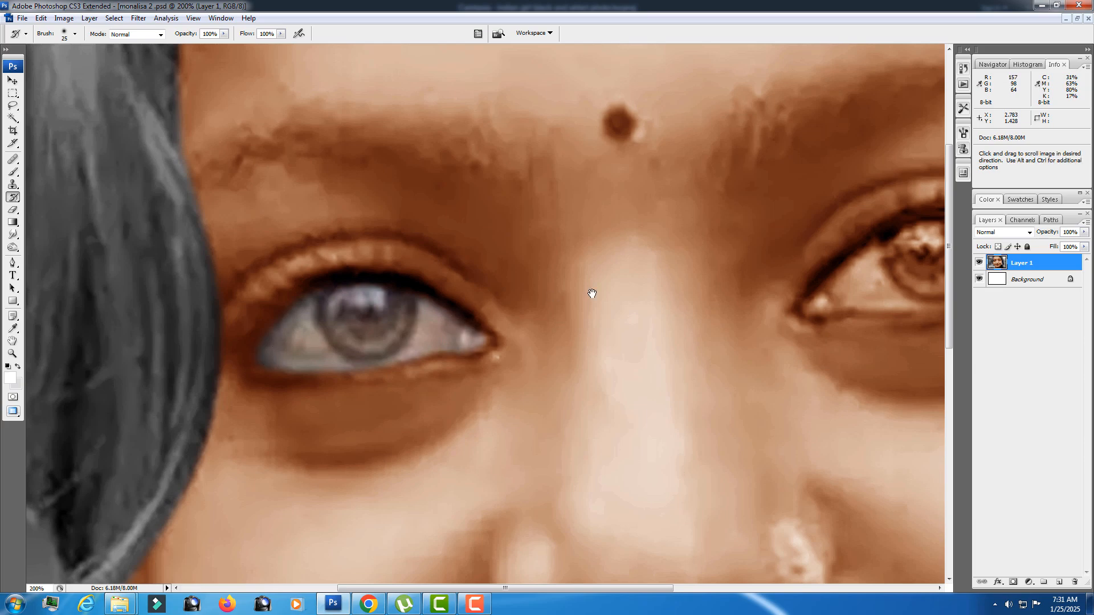
- Restore the image-right eye's original grey tones with the History Brush, including its inner corner
left_click_drag(591, 292, 215, 292)
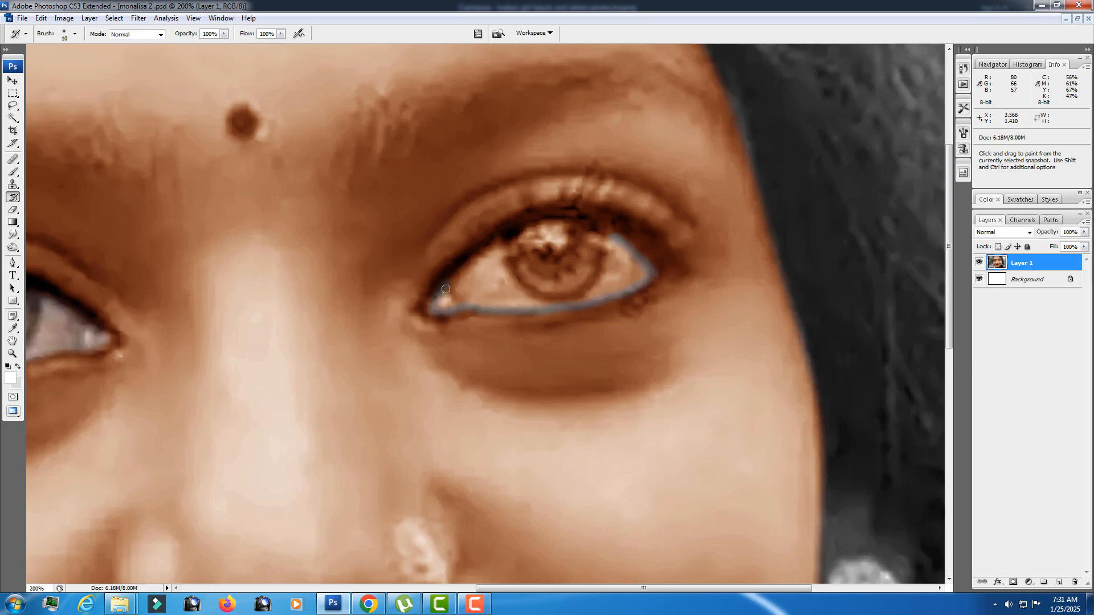
mouse_move(460, 282)
left_mouse_down()
mouse_move(541, 226)
mouse_move(617, 241)
mouse_move(587, 227)
mouse_move(601, 253)
mouse_move(534, 241)
mouse_move(597, 266)
mouse_move(578, 220)
mouse_move(554, 220)
mouse_move(565, 222)
left_mouse_up()
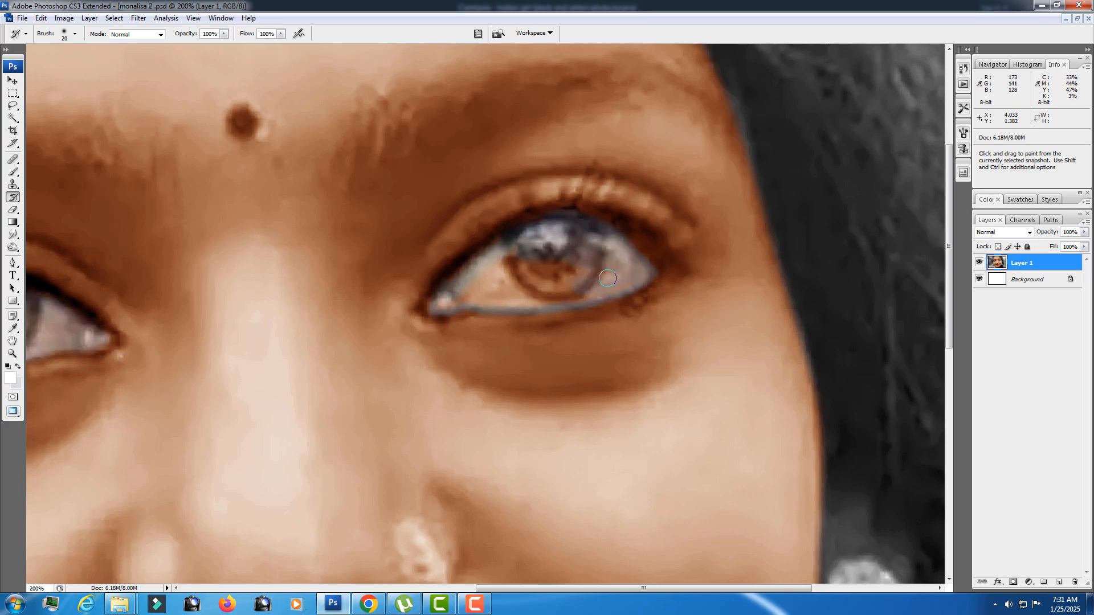
mouse_move(607, 278)
left_mouse_down()
mouse_move(587, 291)
mouse_move(624, 278)
mouse_move(568, 282)
mouse_move(611, 267)
mouse_move(532, 279)
mouse_move(556, 263)
mouse_move(489, 276)
mouse_move(540, 258)
mouse_move(520, 248)
mouse_move(497, 265)
mouse_move(502, 243)
mouse_move(470, 266)
mouse_move(456, 298)
mouse_move(435, 304)
mouse_move(533, 292)
mouse_move(483, 284)
mouse_move(509, 291)
mouse_move(480, 299)
mouse_move(509, 302)
mouse_move(588, 293)
mouse_move(520, 269)
mouse_move(551, 270)
left_mouse_up()
left_click_drag(469, 288, 580, 267)
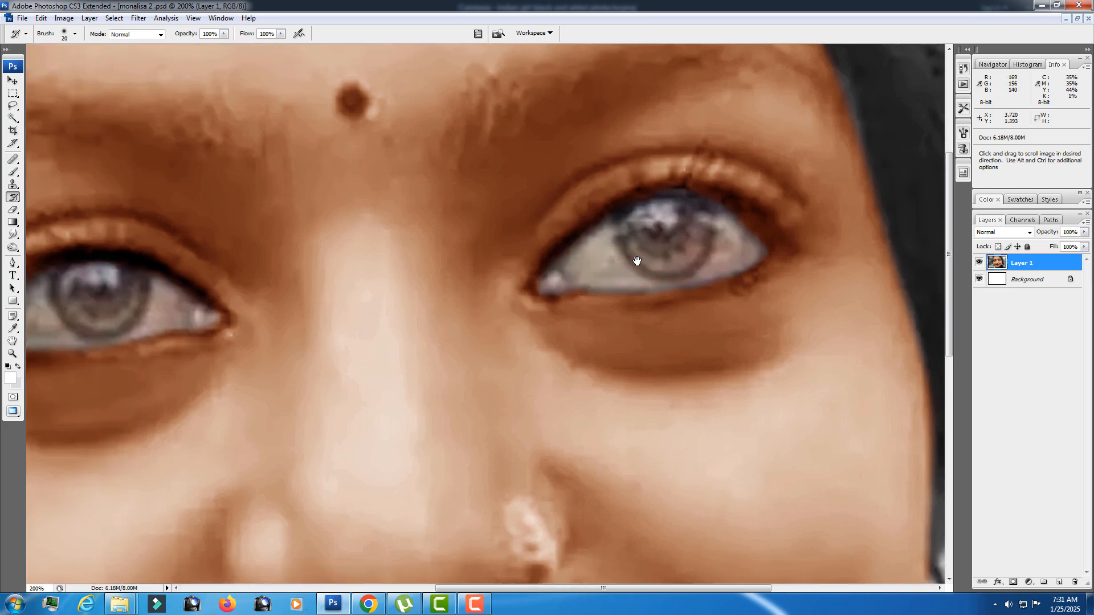
key("bracketleft")
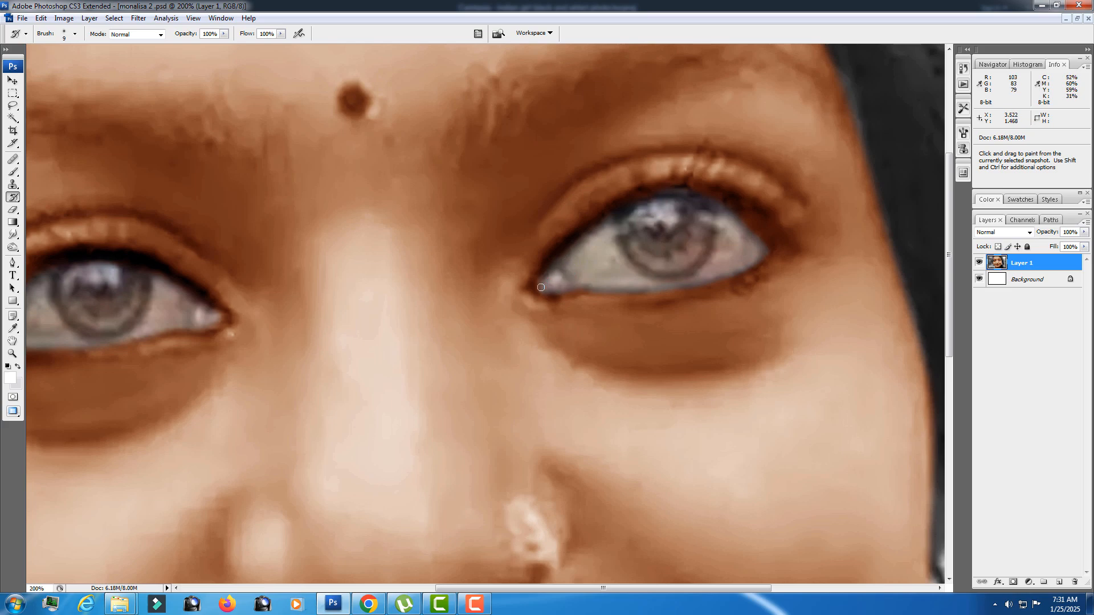
left_click_drag(540, 283, 558, 280)
left_click(647, 281, "ctrl+alt")
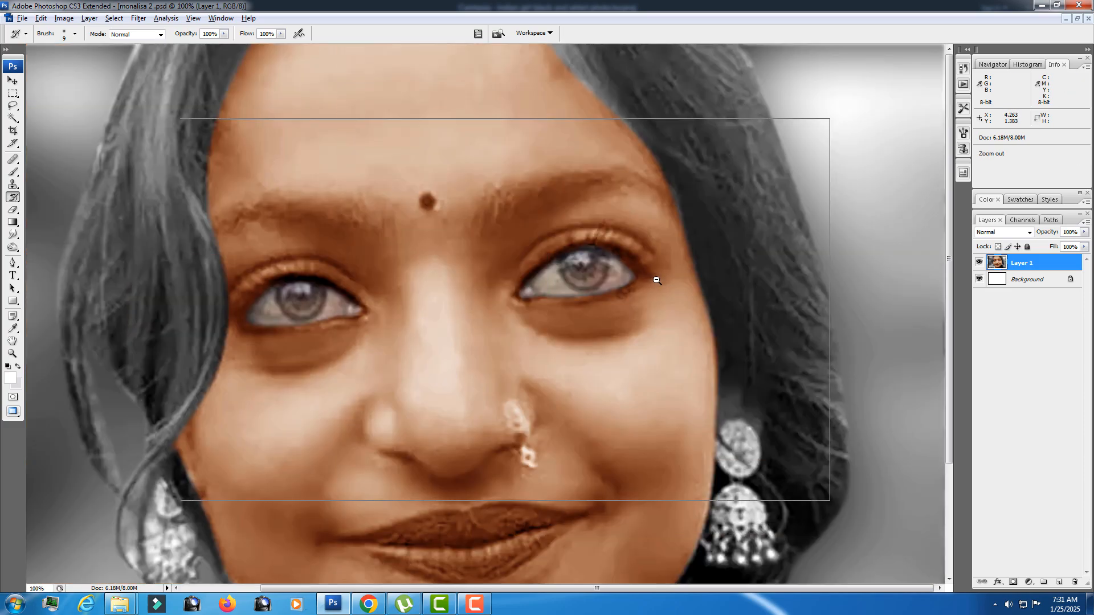
left_click(657, 280, "ctrl+alt")
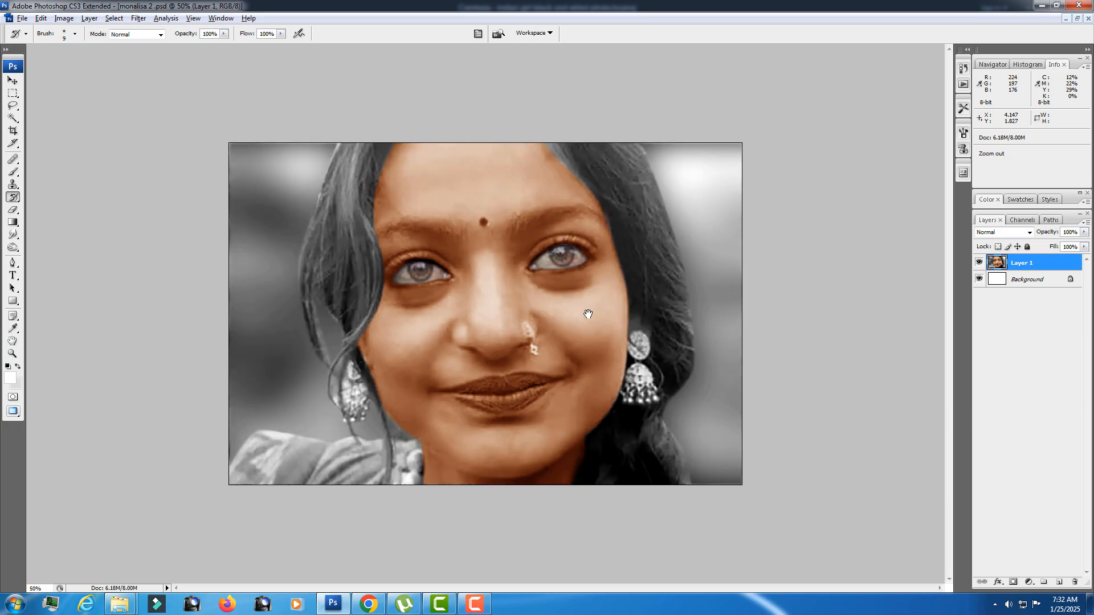
left_click(588, 313, "ctrl+alt")
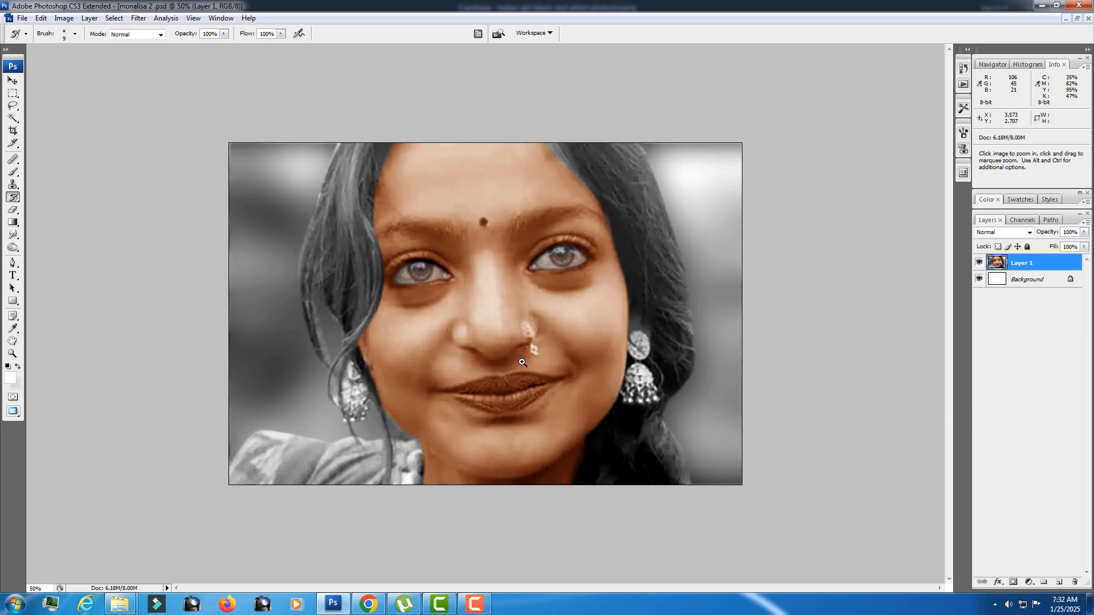
- Switch to the Pen tool with the view enlarged on the lips
left_click(489, 277, "ctrl")
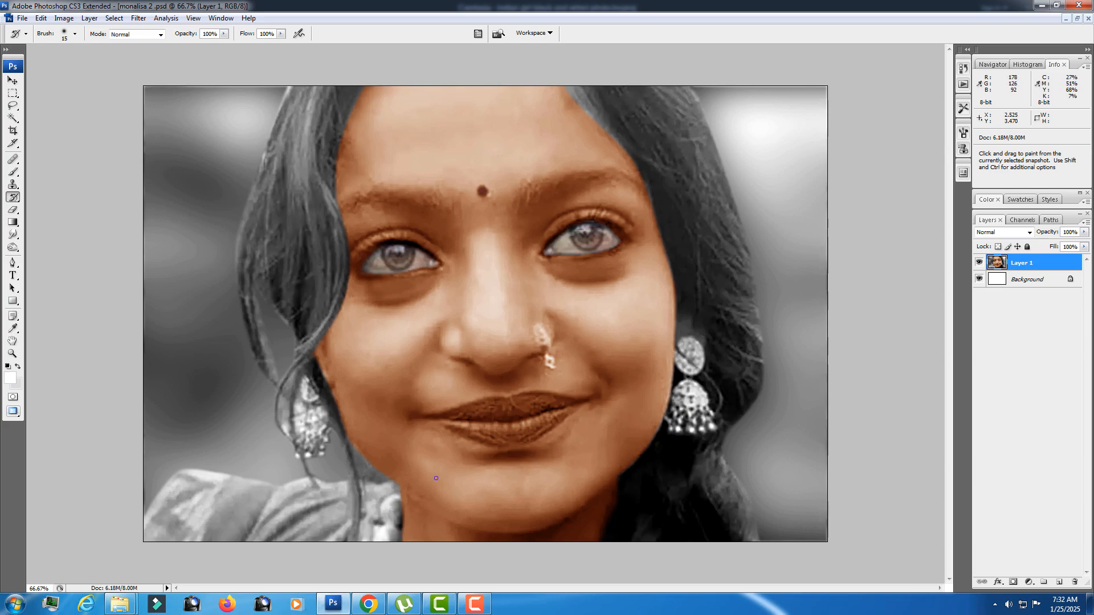
key("p")
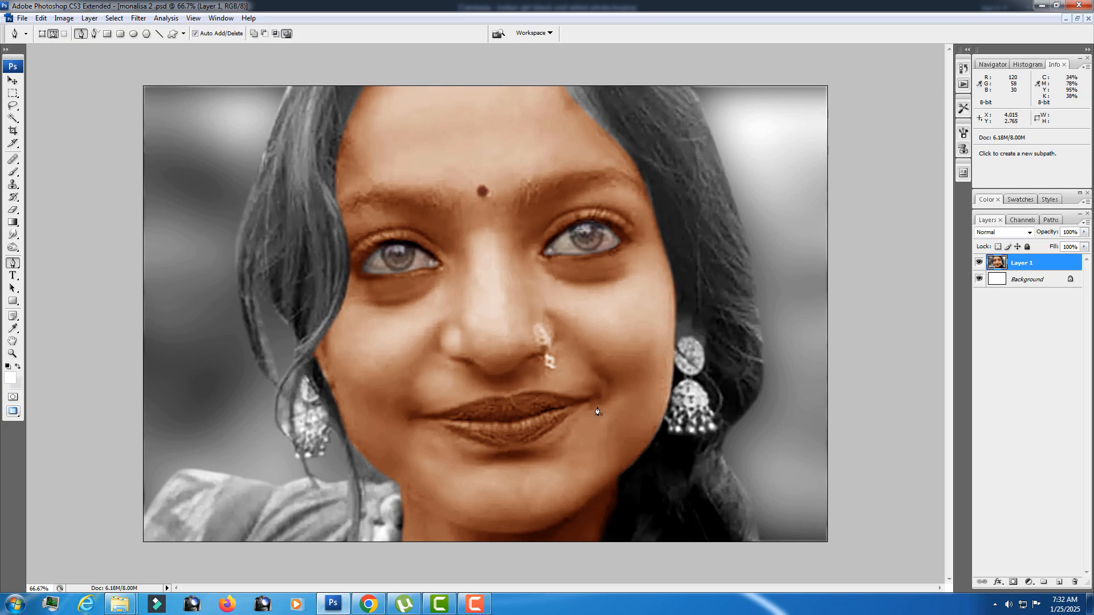
left_click(504, 403, "ctrl")
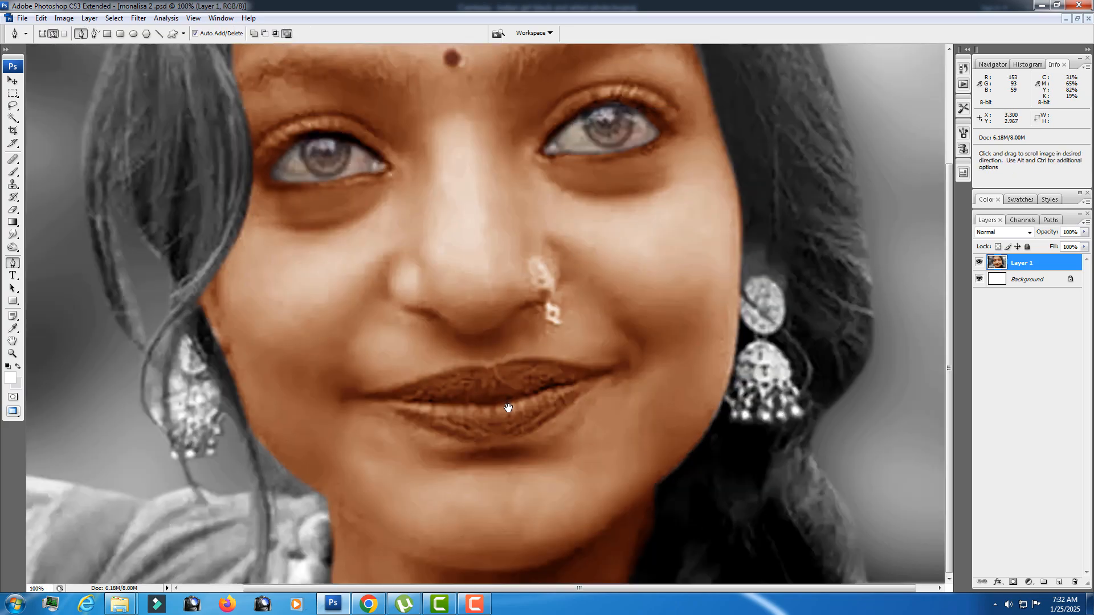
left_click(617, 369)
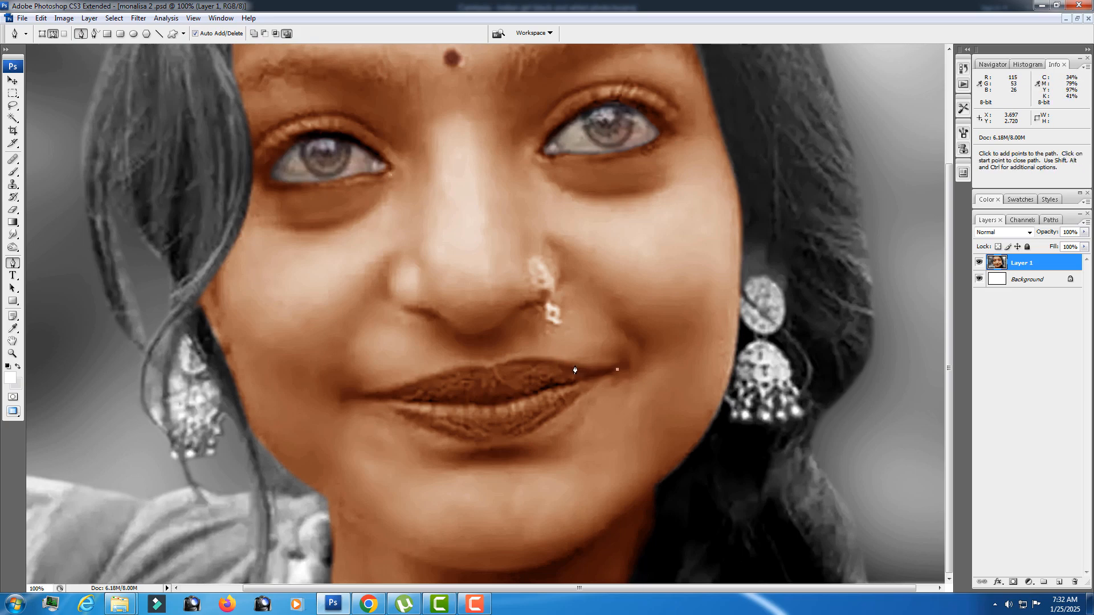
left_click_drag(568, 366, 556, 363)
key("ctrl+alt+z")
key("ctrl+alt+z")
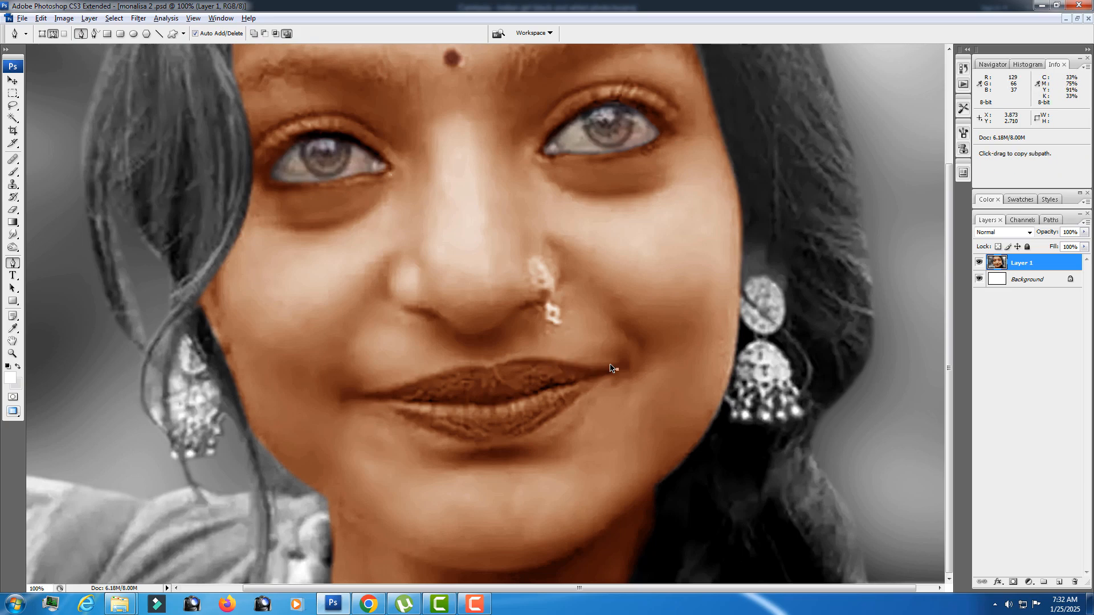
- Trace the upper lip's edge with a Pen path from the image-left mouth corner across the cupid's bow
left_click(359, 398)
left_click_drag(408, 385, 491, 367)
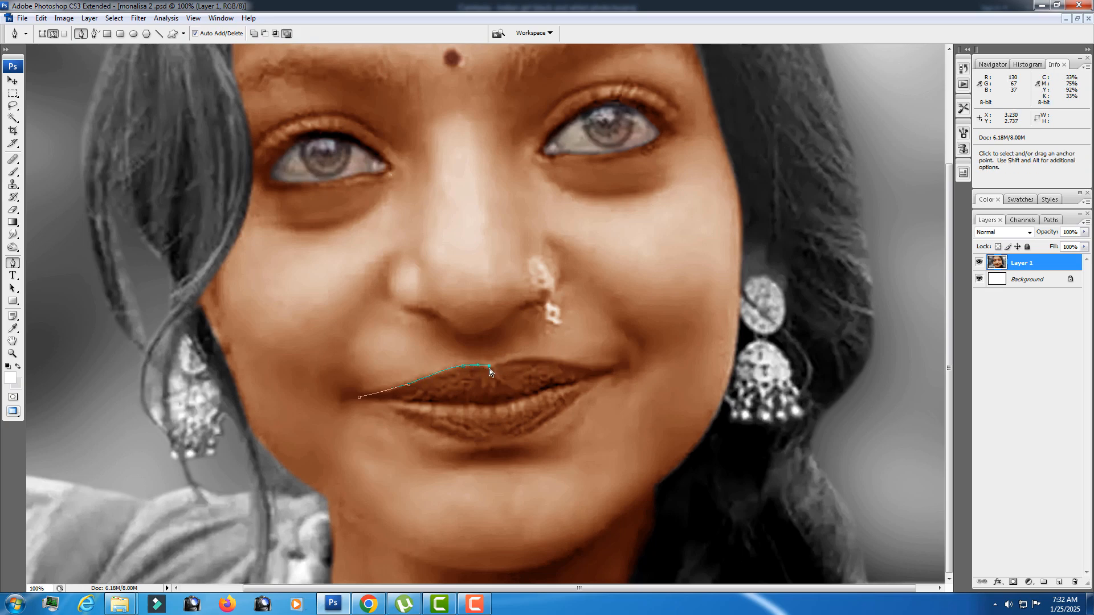
left_click_drag(518, 360, 588, 373)
key("ctrl+alt+z")
key("ctrl+alt+z")
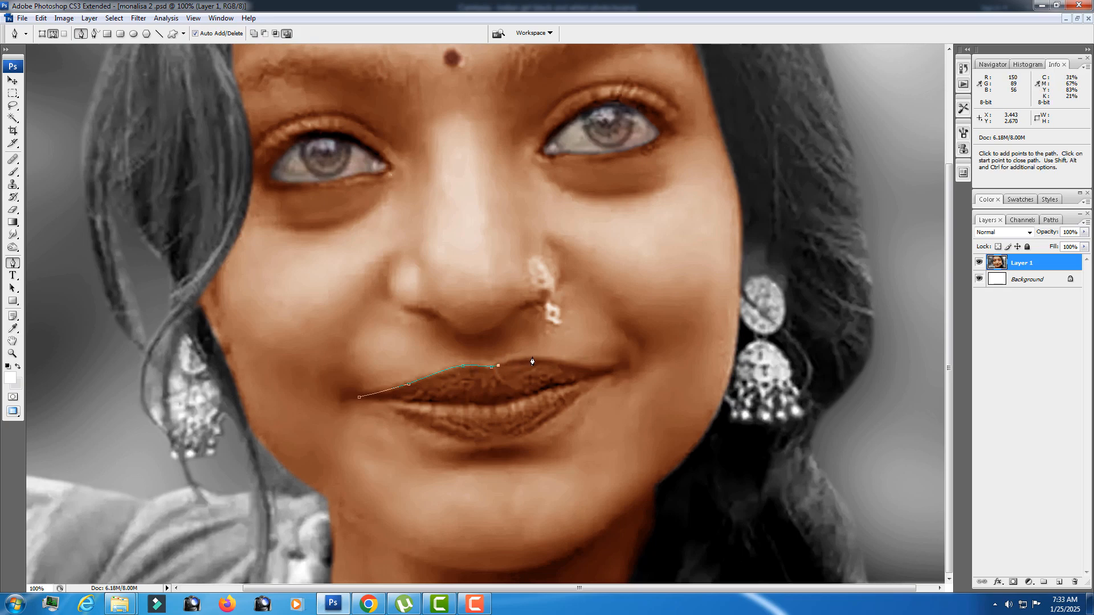
left_click_drag(534, 357, 546, 361)
left_click(581, 367)
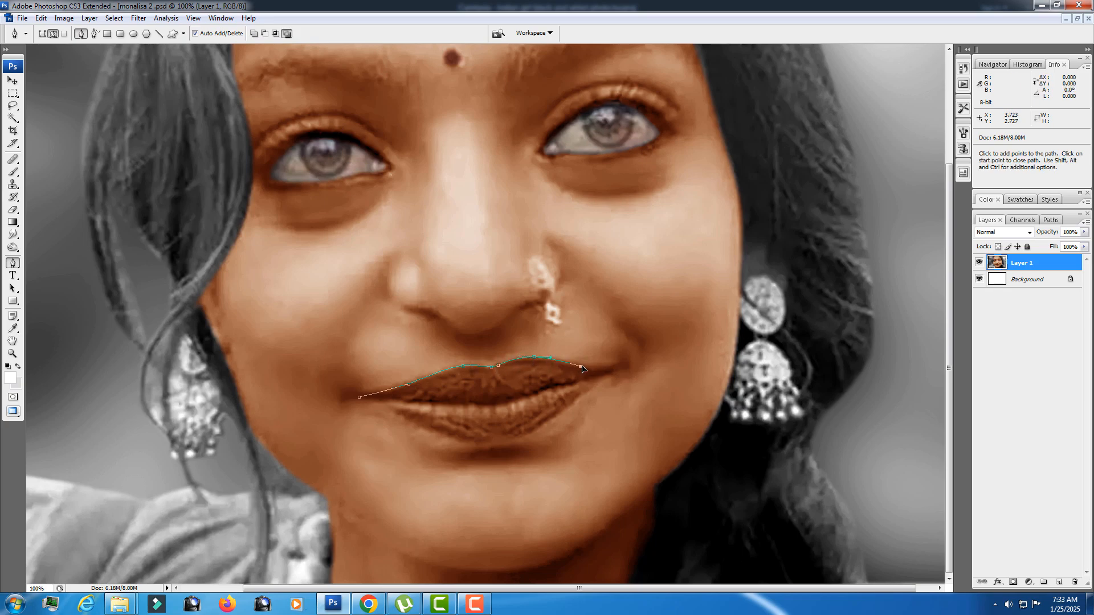
- Carry the path around the image-right mouth corner and lower lip, close it, and convert it to a selection
left_click(616, 367)
key("ctrl+z")
left_click_drag(608, 367, 381, 406)
key("ctrl+alt+z")
key("ctrl+alt+z")
key("ctrl+alt+z")
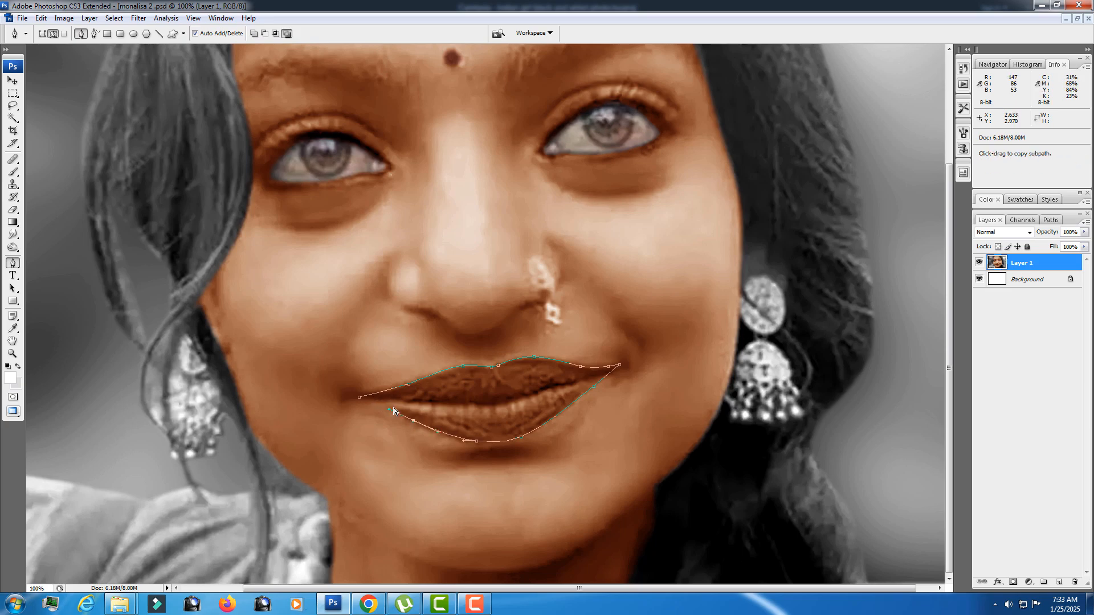
key("ctrl+alt+z")
left_click_drag(407, 420, 376, 403)
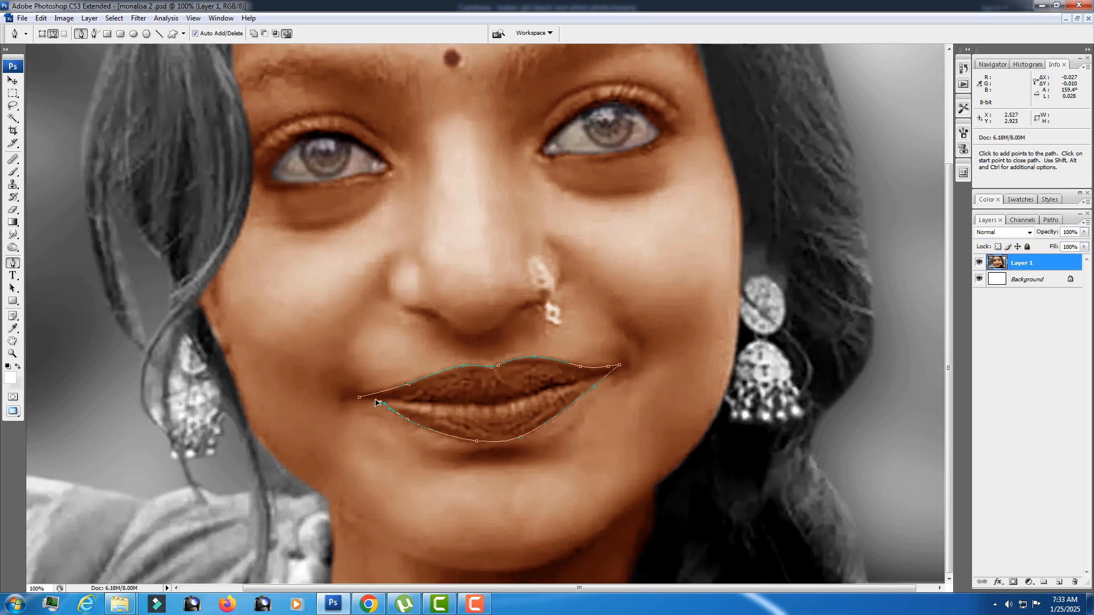
left_click(359, 397)
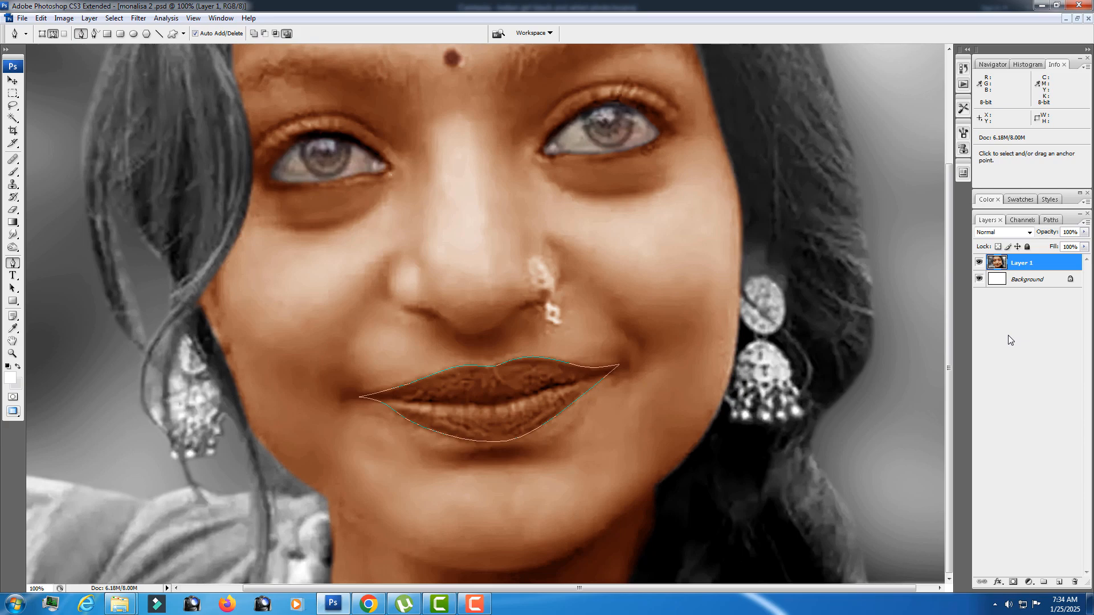
key("ctrl+Return")
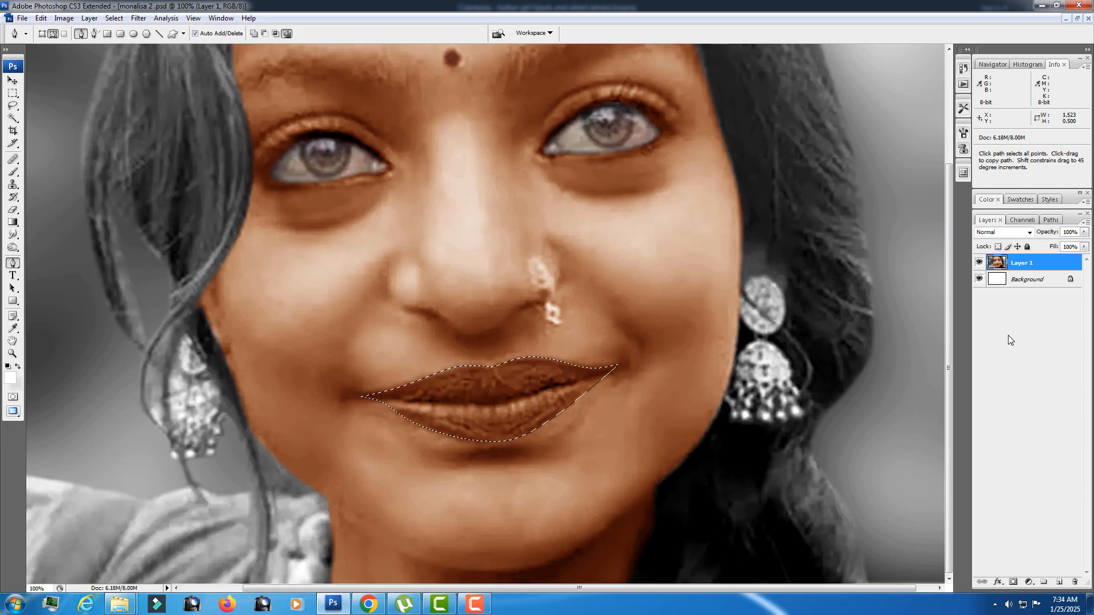
- Feather the lip selection and shift its midtones to Color Balance levels of +96, -20 and +8
key("ctrl+alt+d")
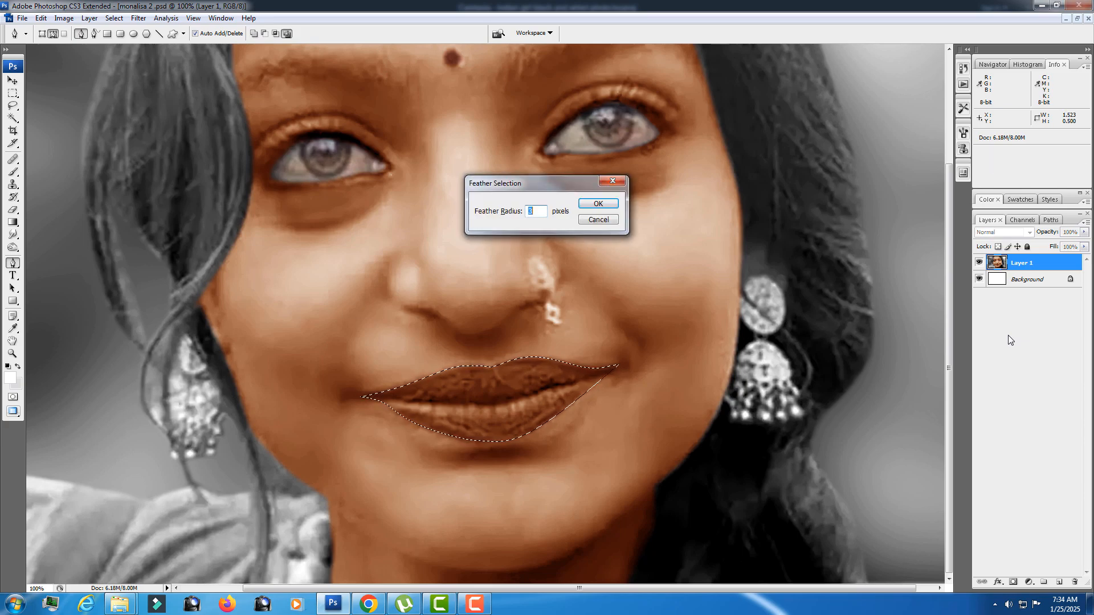
key("Return")
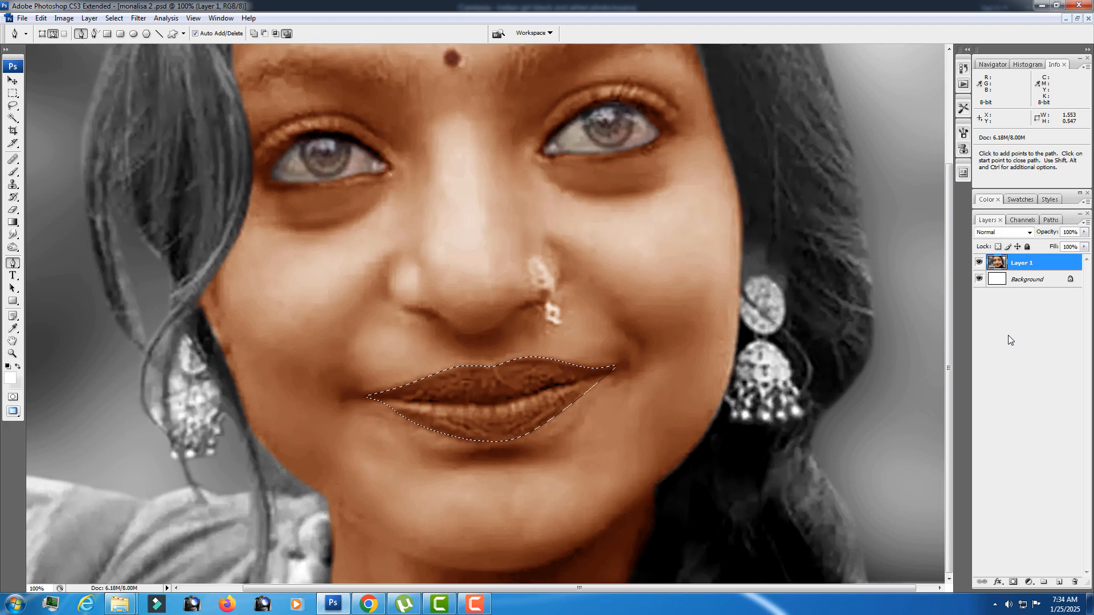
key("ctrl+b")
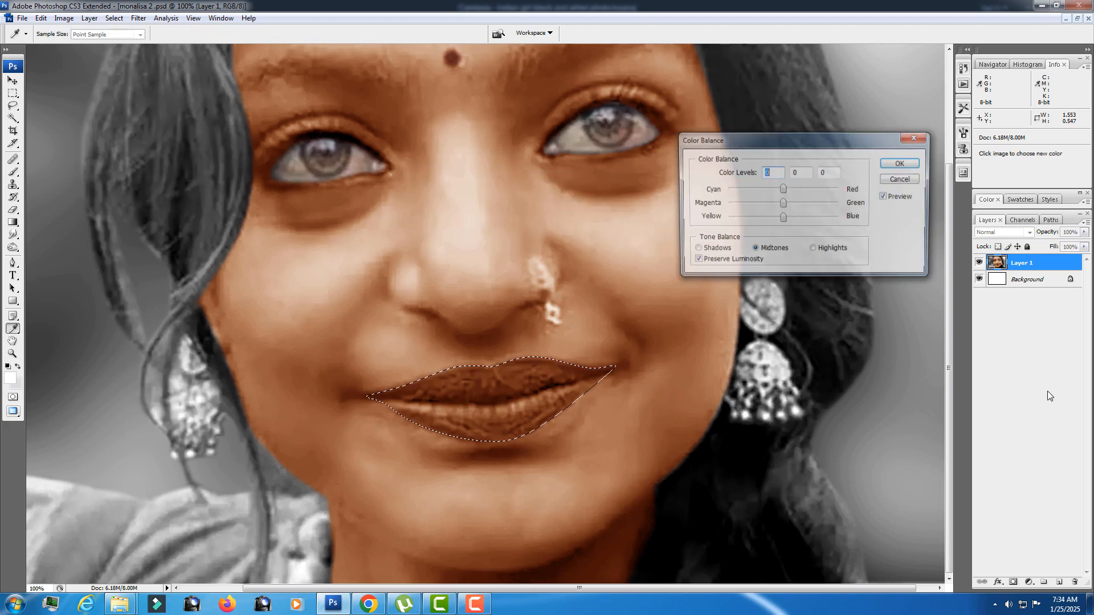
mouse_move(784, 217)
left_mouse_down()
mouse_move(754, 218)
mouse_move(802, 218)
mouse_move(784, 217)
mouse_move(789, 190)
mouse_move(835, 190)
mouse_move(768, 210)
mouse_move(797, 223)
mouse_move(775, 209)
left_mouse_up()
left_click(788, 224)
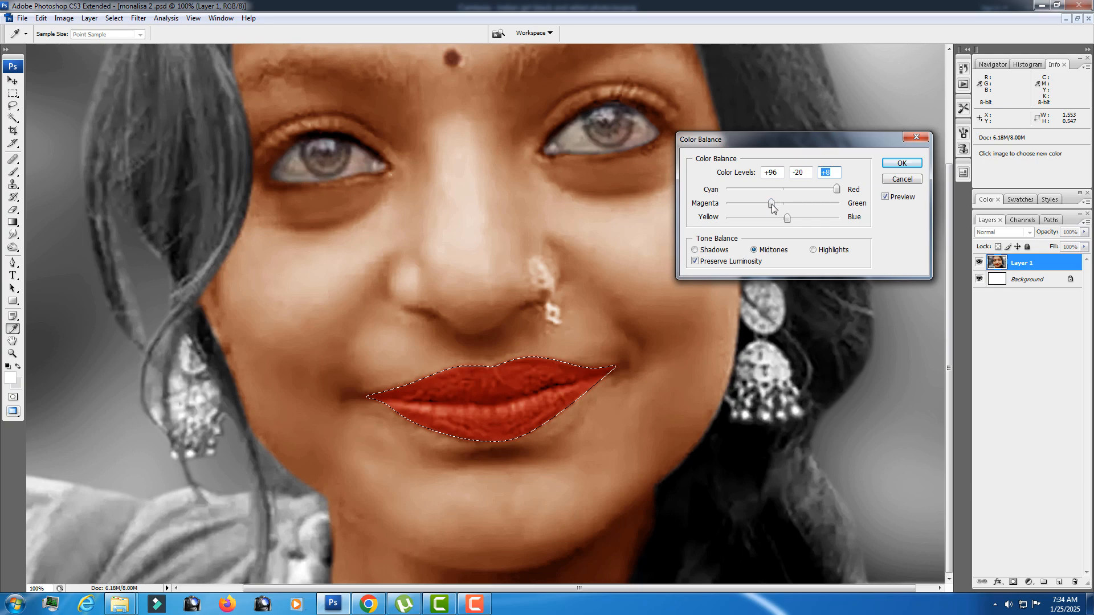
- Ease the red shift on the lips back a little, apply the color balance, and clear the lip selection
left_click(774, 203)
mouse_move(834, 190)
left_mouse_down()
mouse_move(794, 219)
mouse_move(770, 205)
mouse_move(796, 218)
mouse_move(823, 193)
mouse_move(814, 187)
left_mouse_up()
key("Return")
key("p")
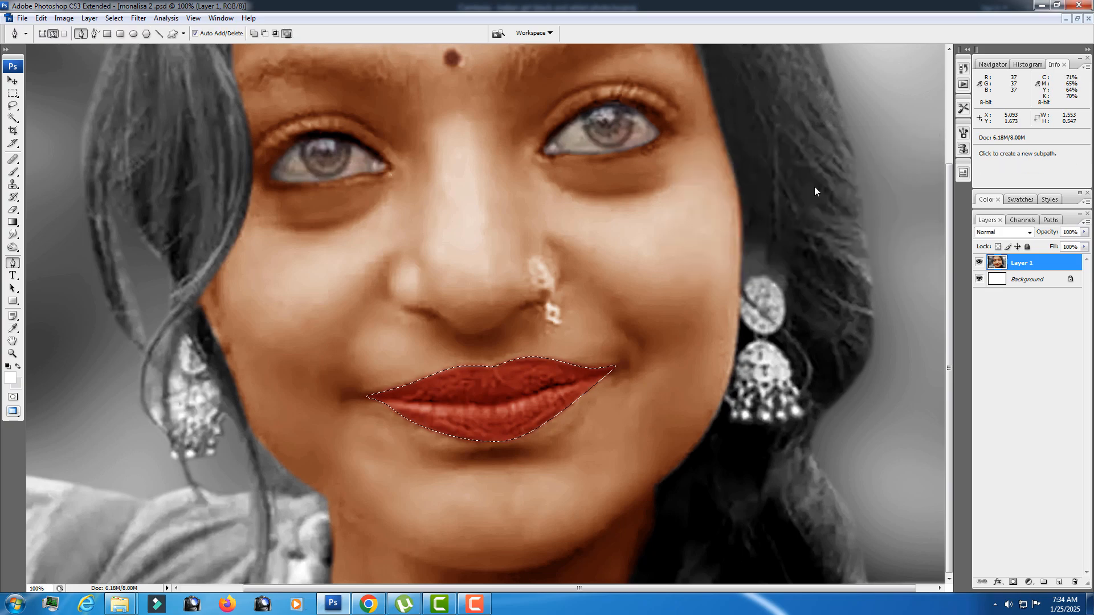
key("ctrl+d")
- Examine the red lip tint up close and against the rest of the face
key("ctrl+space")
left_click(551, 276, "ctrl")
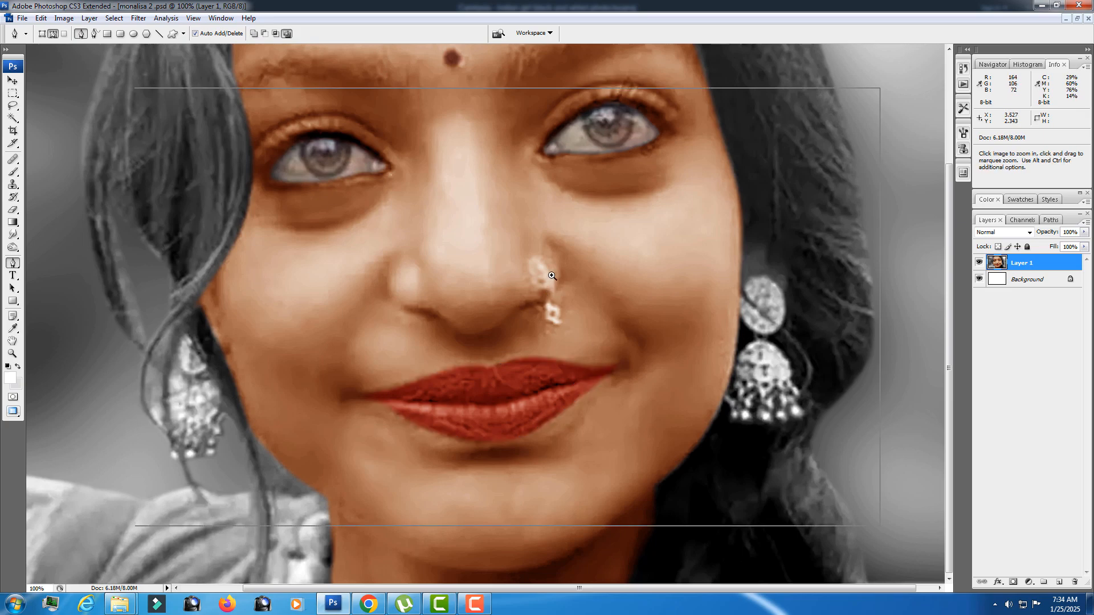
key("space")
left_click_drag(547, 373, 576, 247)
key("alt+space")
left_click(551, 281, "alt")
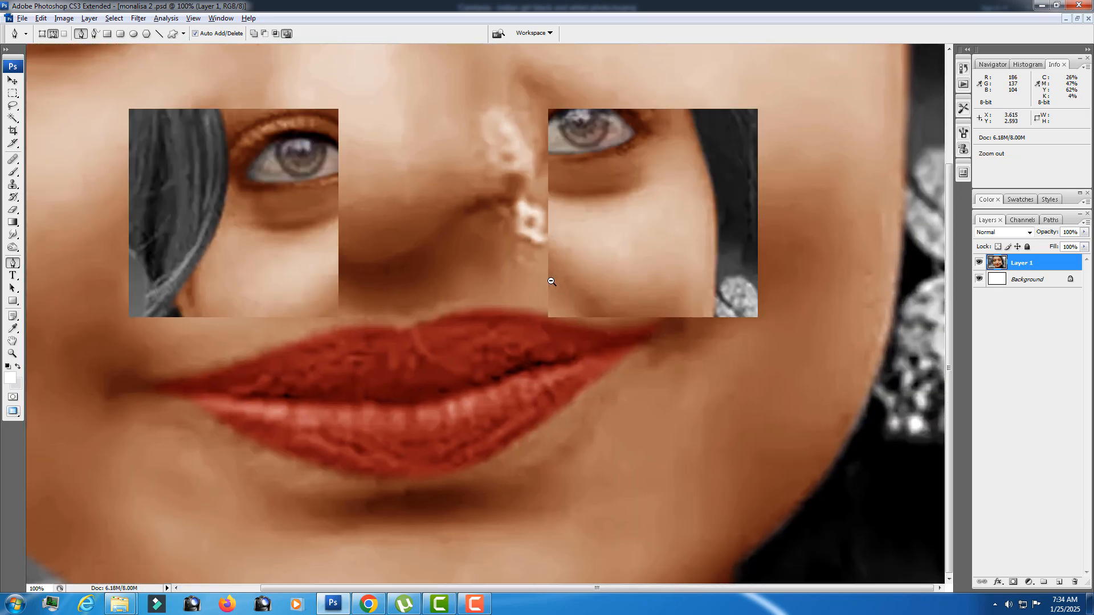
left_click(551, 283, "alt")
key("ctrl+space")
left_click(550, 357, "ctrl")
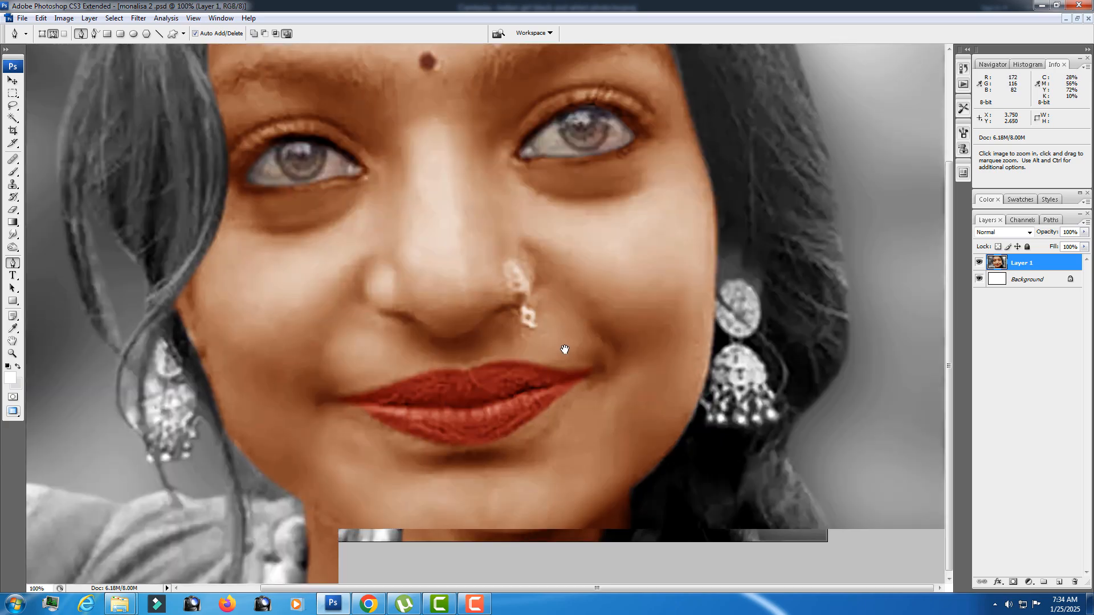
left_click_drag(581, 361, 604, 318)
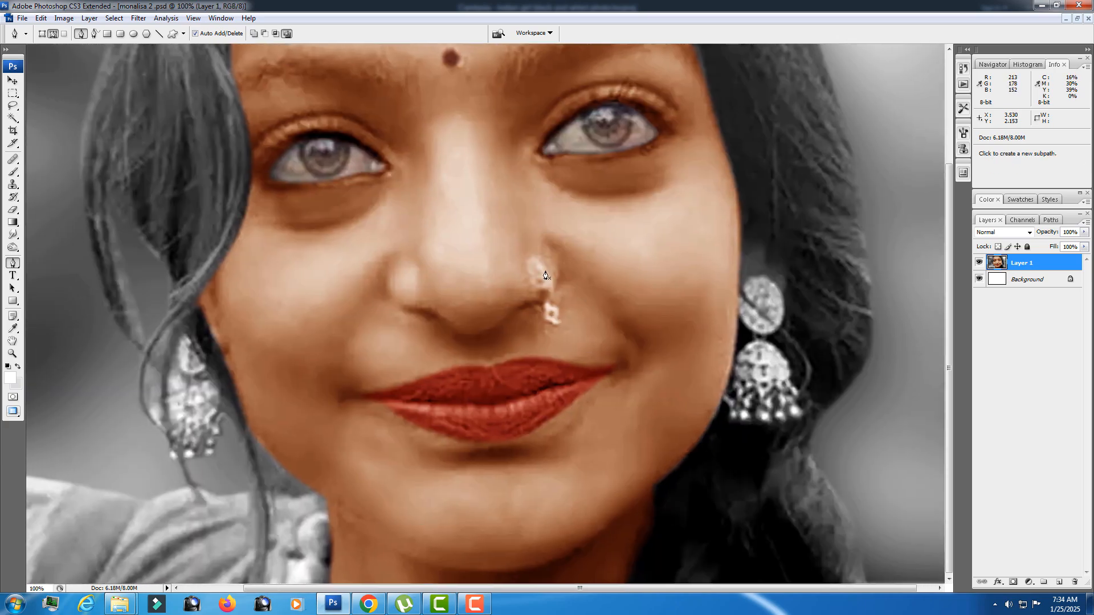
left_click(529, 262)
left_click_drag(540, 289, 543, 292)
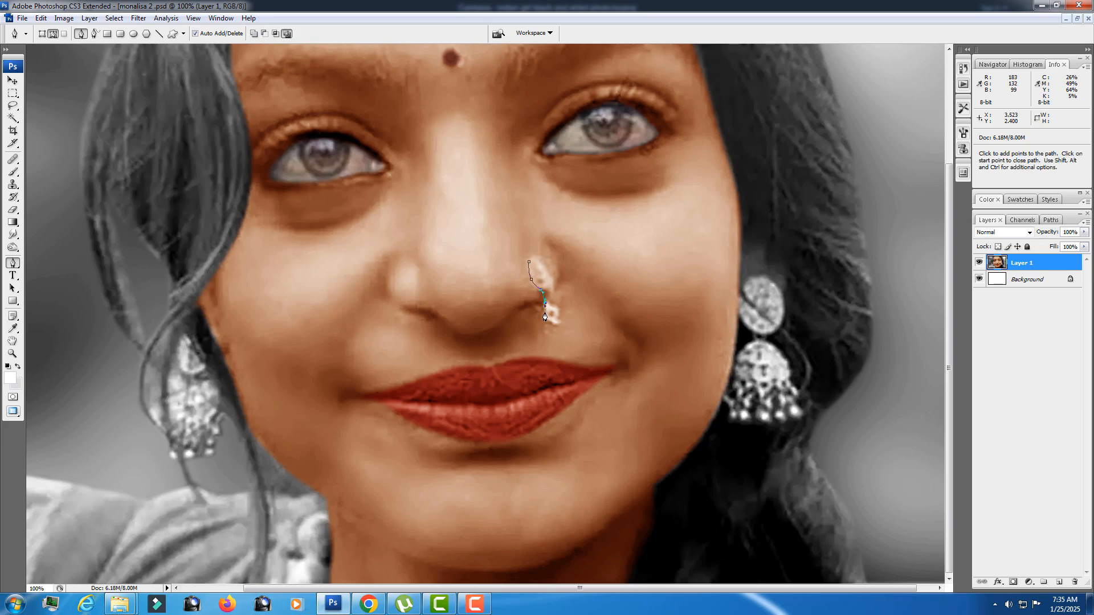
left_click(545, 308, "ctrl")
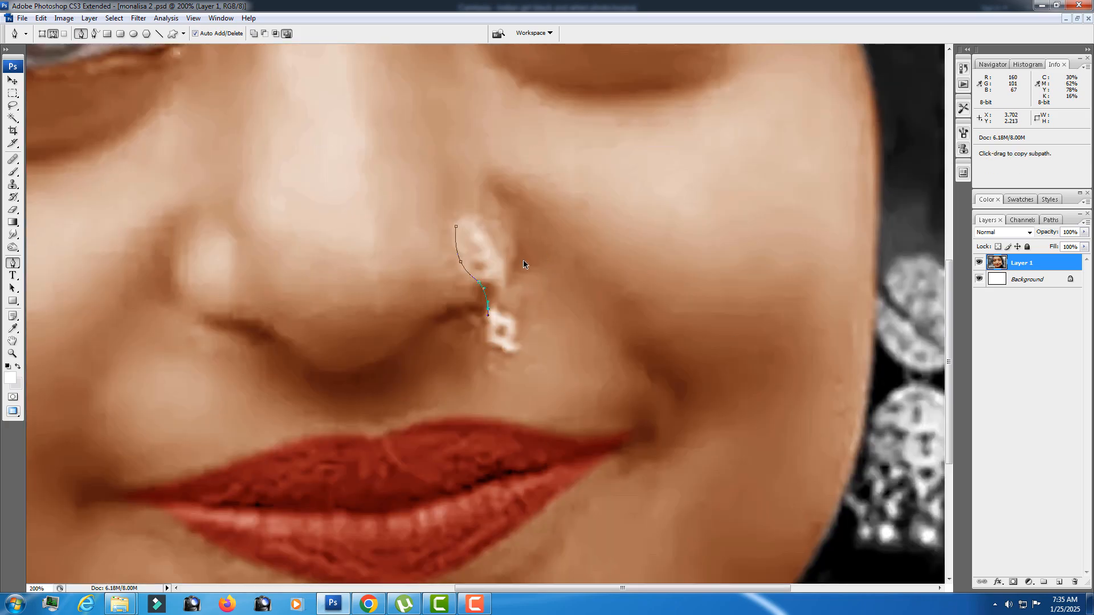
key("ctrl+alt+z")
key("ctrl+alt+z")
key("ctrl+alt+z")
key("ctrl+alt+z")
- Trace a Pen path along the nose ring's image-left edge, from its upper end down around the bottom of the small pendant
left_click(458, 224)
left_click_drag(460, 260, 469, 270)
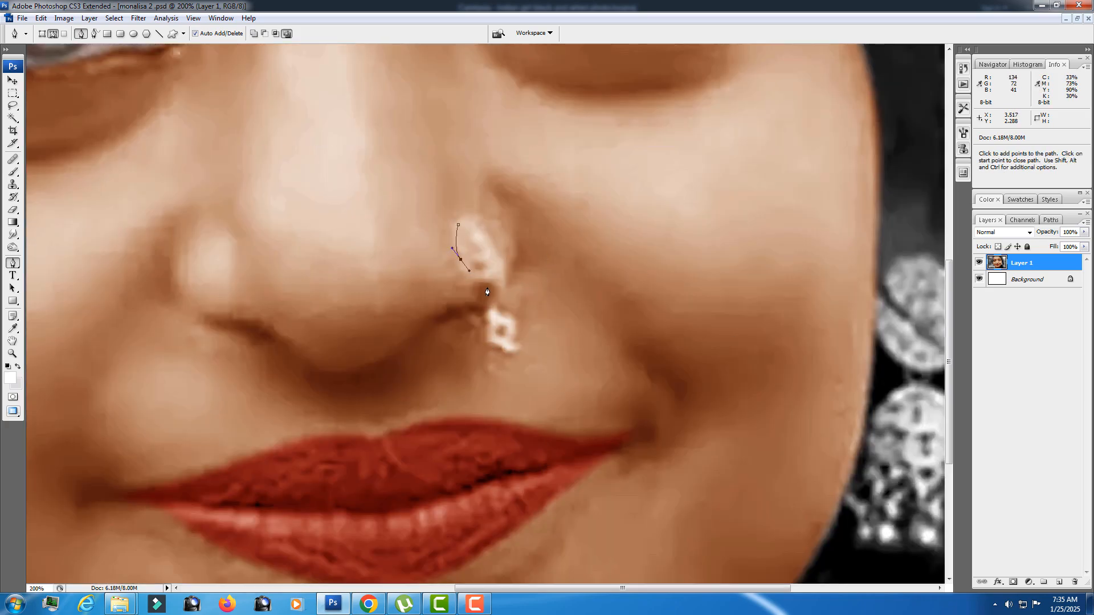
left_click(488, 288)
left_click(486, 330)
left_click(489, 345)
left_click(496, 345)
left_click(507, 353)
- Carry the path back up the nose ring's image-right edge, curve it over the upper end, and close it
left_click_drag(514, 325, 502, 318)
left_click_drag(504, 276, 503, 270)
left_click(482, 223)
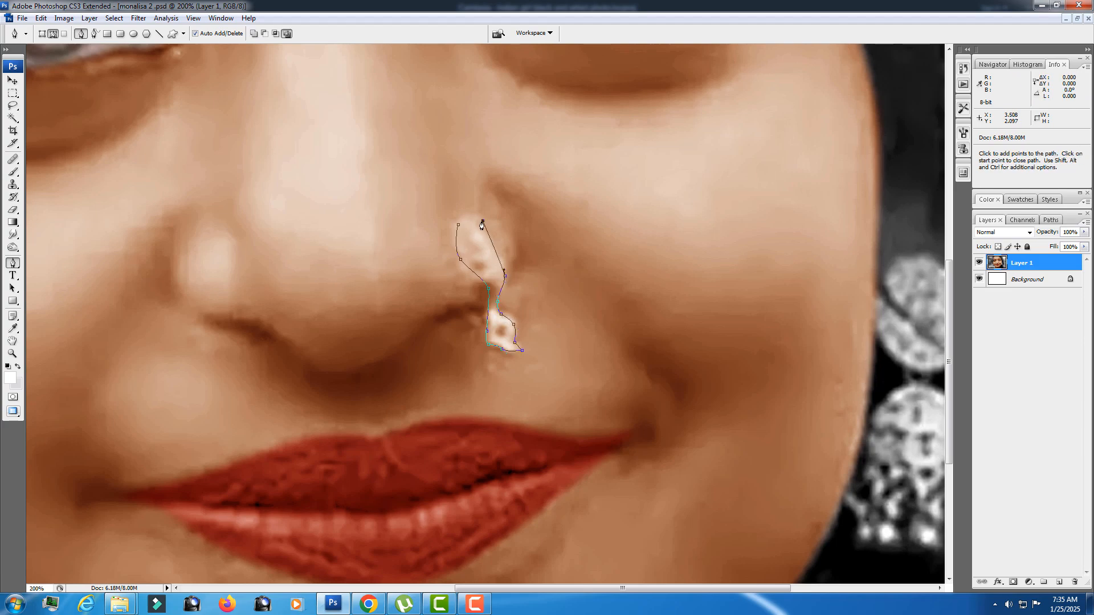
left_click_drag(482, 225, 476, 218)
left_click(458, 225)
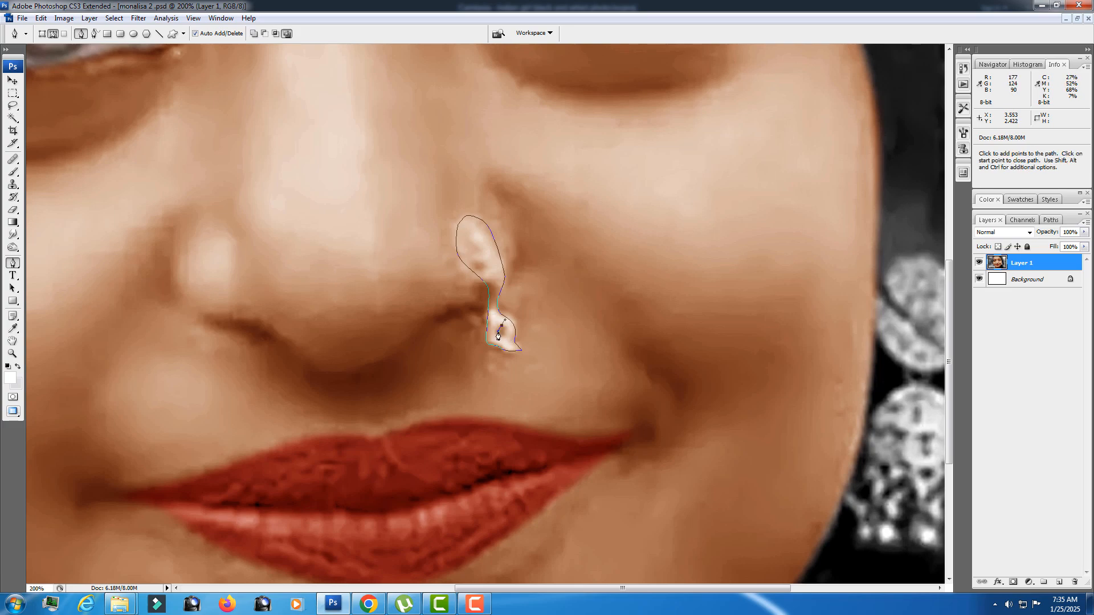
- Outline the small opening inside the nose ring's pendant and convert the nose ring paths to a selection
left_click(497, 334)
left_click(502, 335)
left_click(501, 326)
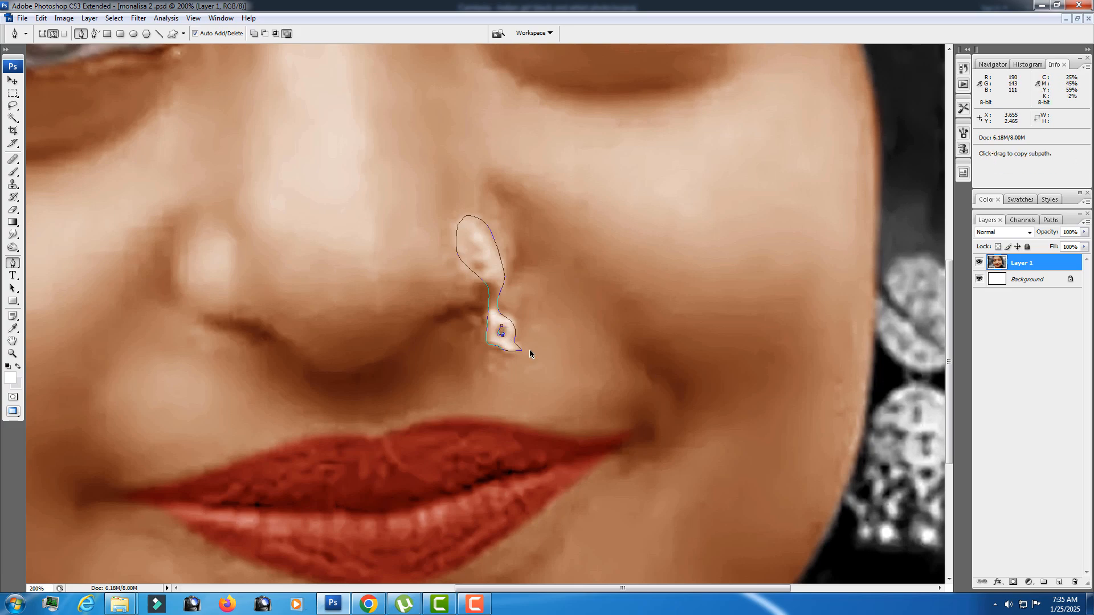
key("ctrl+alt+z")
left_click(500, 328)
left_click(497, 332)
left_click(501, 335)
left_click(505, 337)
left_click(562, 396, "ctrl")
- Feather the nose ring selection by 2 pixels
key("ctrl+minus")
key("ctrl+minus")
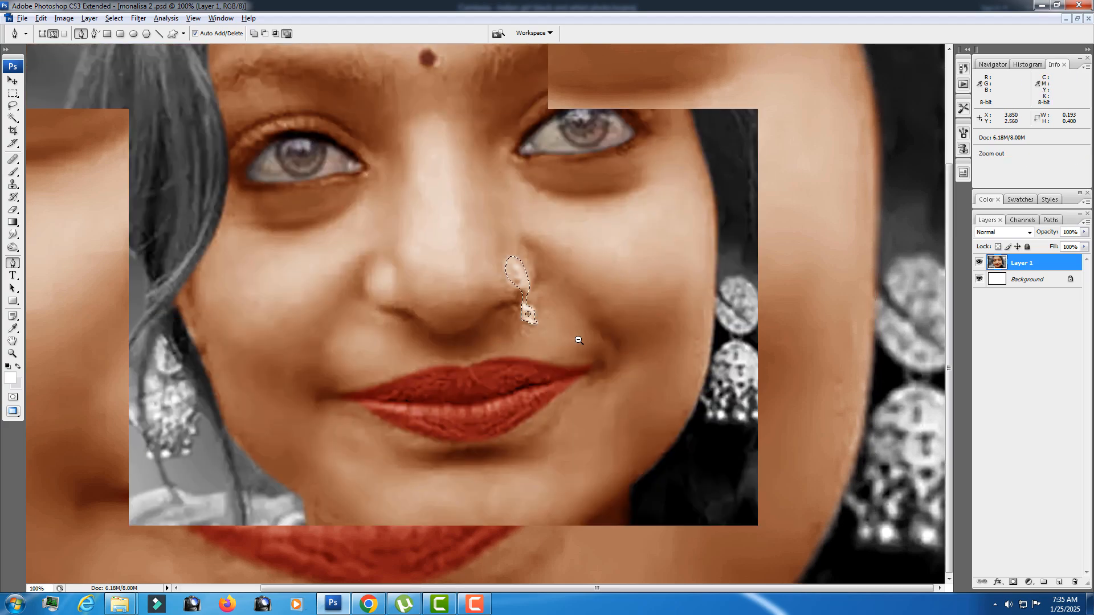
key("ctrl+alt+d")
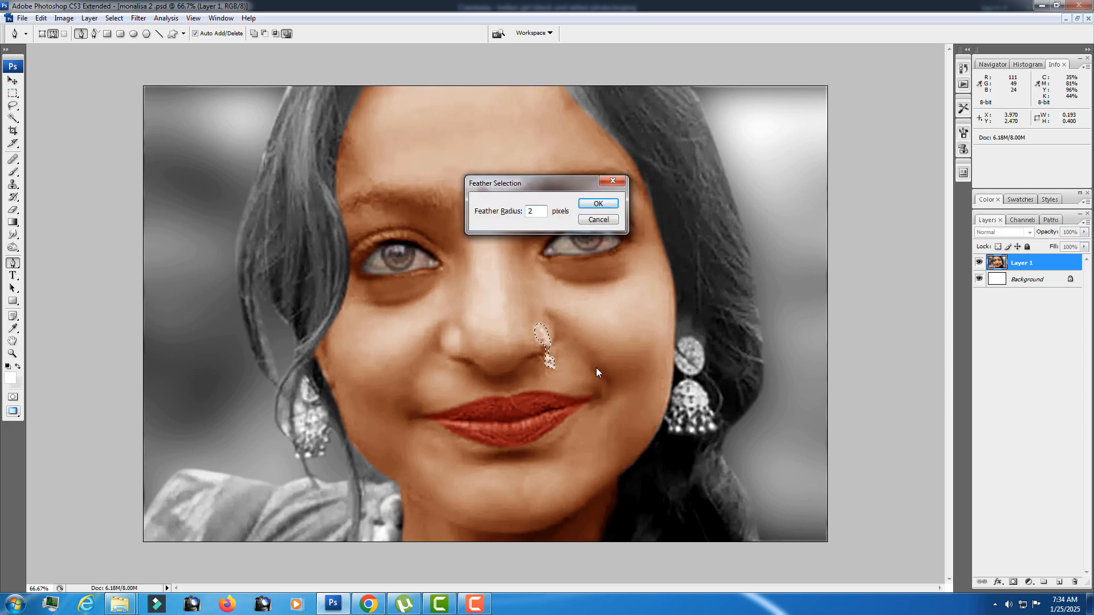
key("Return")
- Tint the nose ring gold with Color Balance, raising red strongly and setting yellow-blue to -87, and clear its selection
key("ctrl+b")
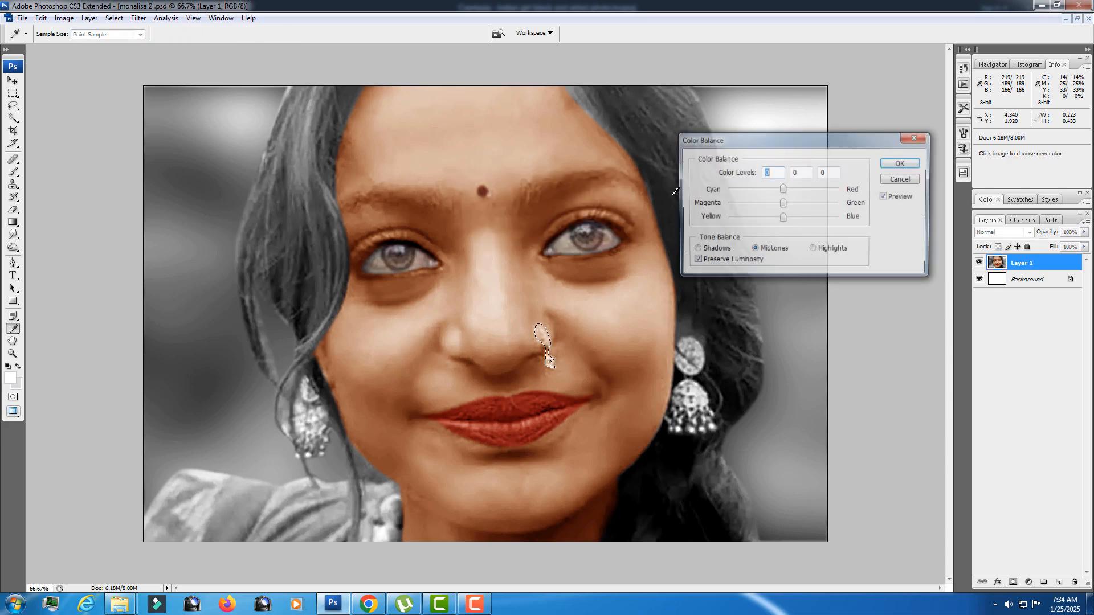
left_click_drag(782, 218, 735, 218)
left_click_drag(782, 189, 812, 188)
left_click_drag(735, 219, 735, 221)
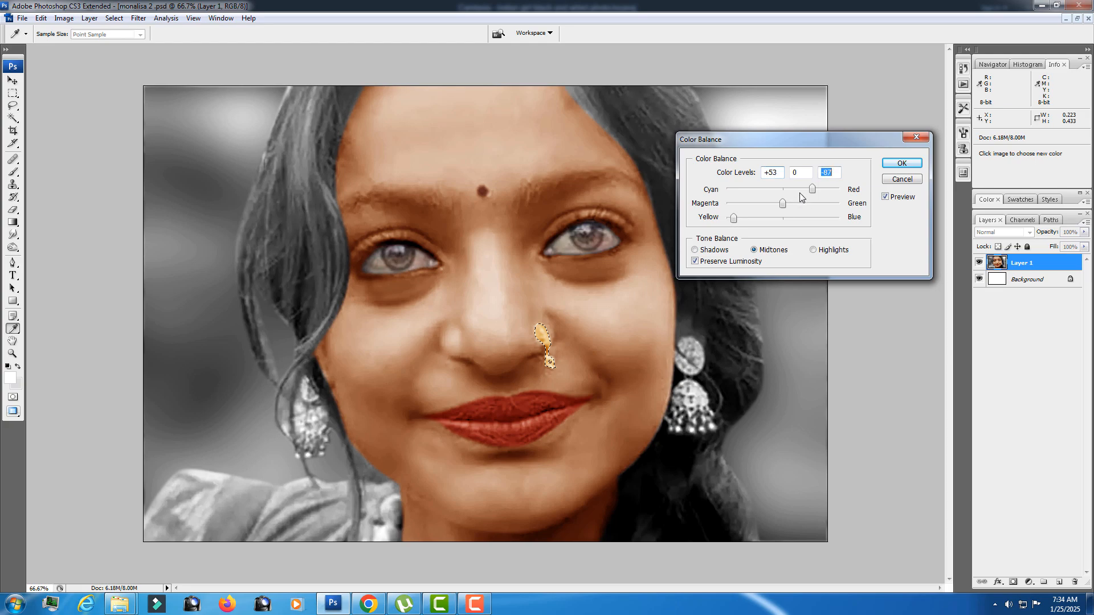
left_click_drag(816, 188, 830, 193)
key("Return")
key("p")
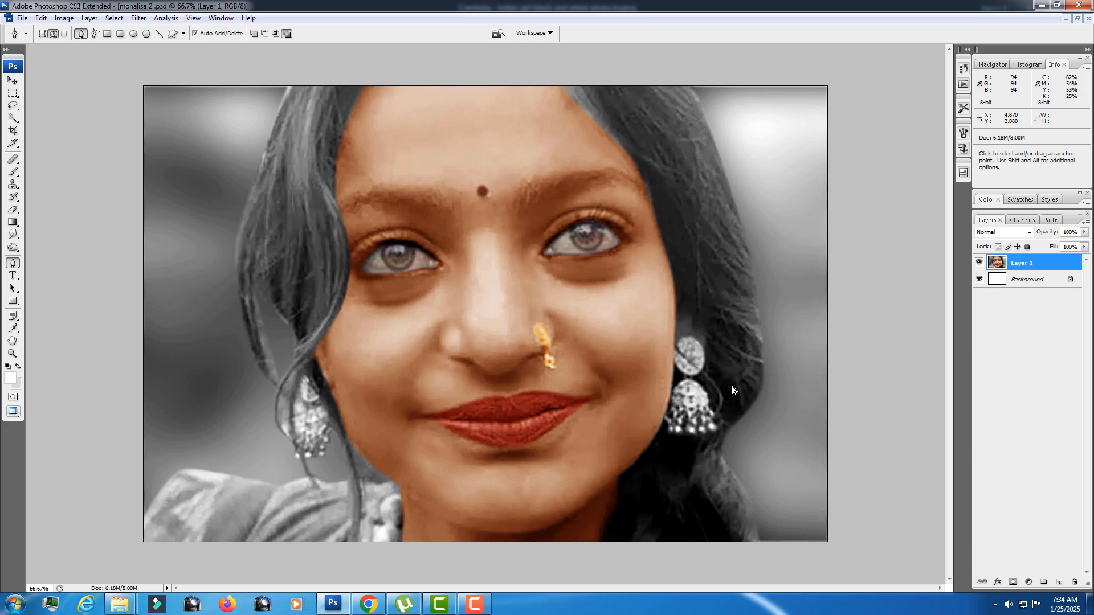
left_click(651, 377, "alt")
left_click(684, 378, "alt")
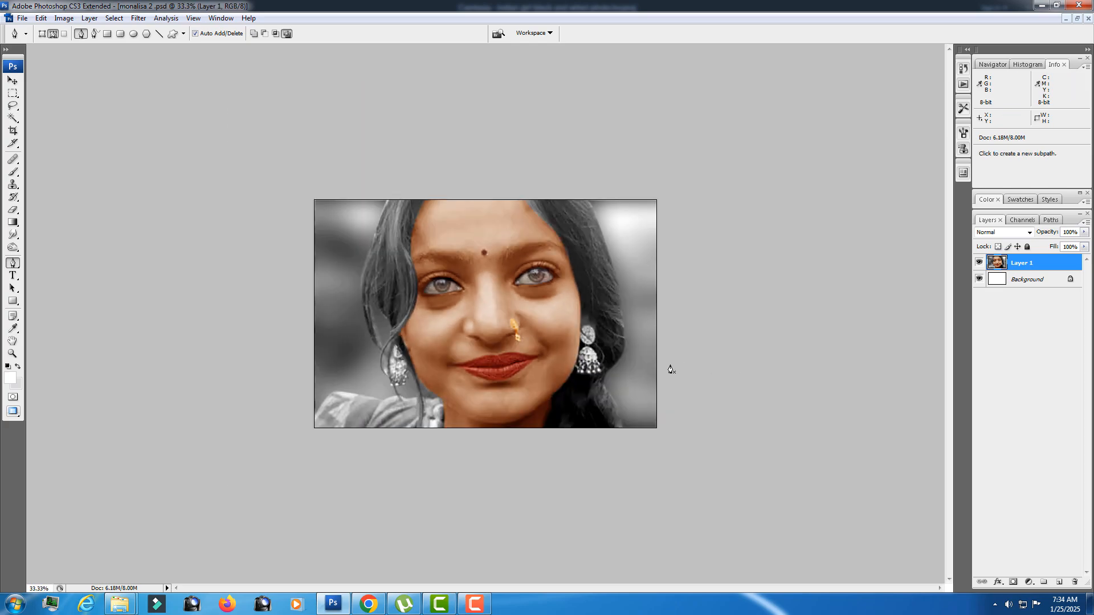
key("ctrl+plus")
key("ctrl+plus")
key("ctrl+plus")
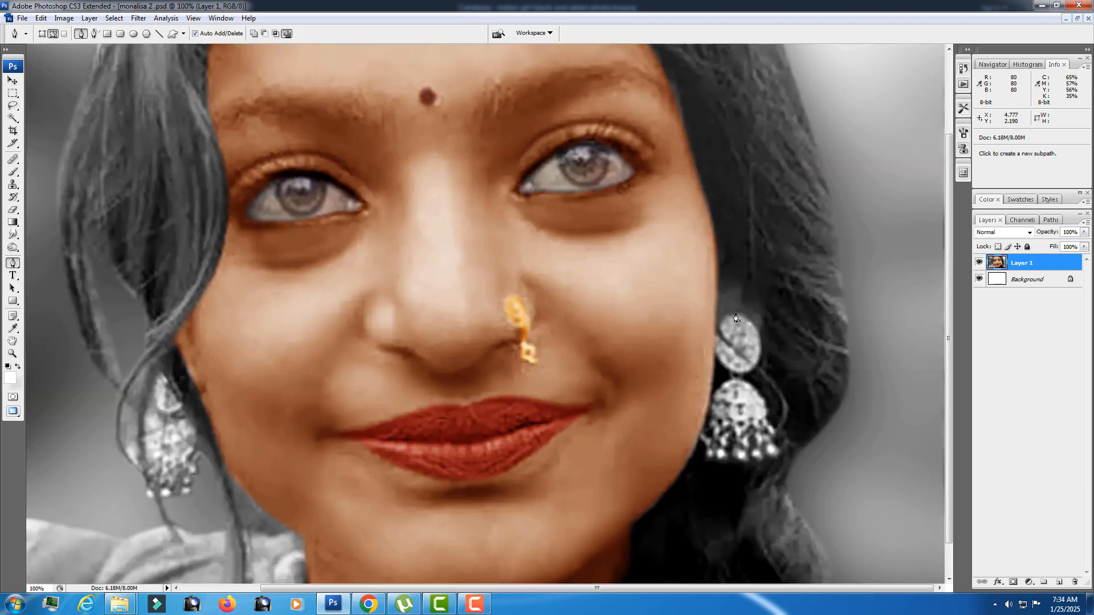
left_click(735, 314)
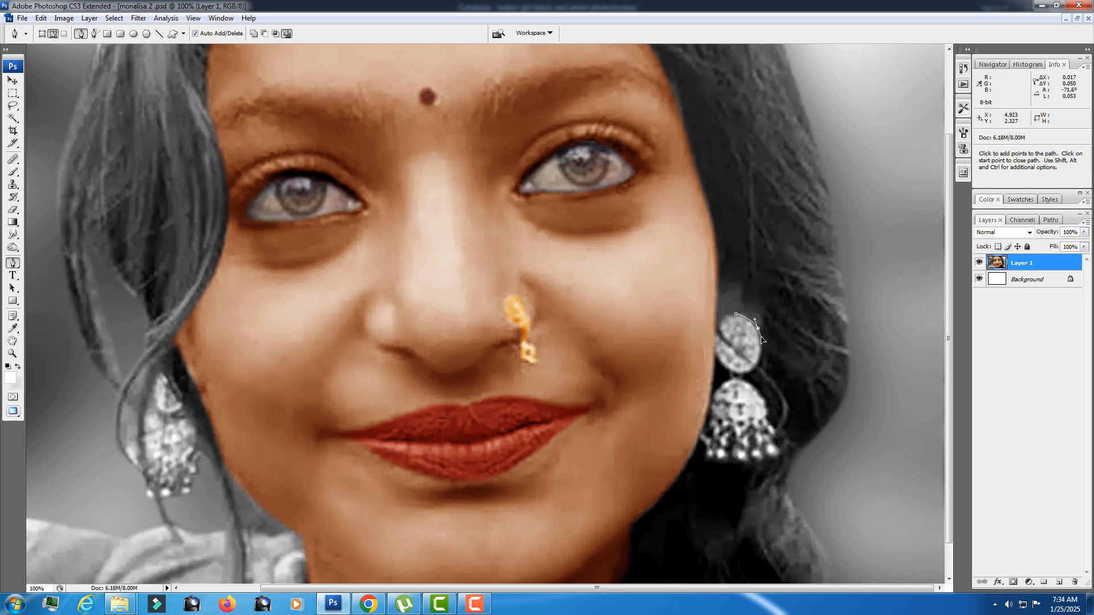
left_click_drag(761, 340, 714, 345)
left_click(731, 377)
key("ctrl+z")
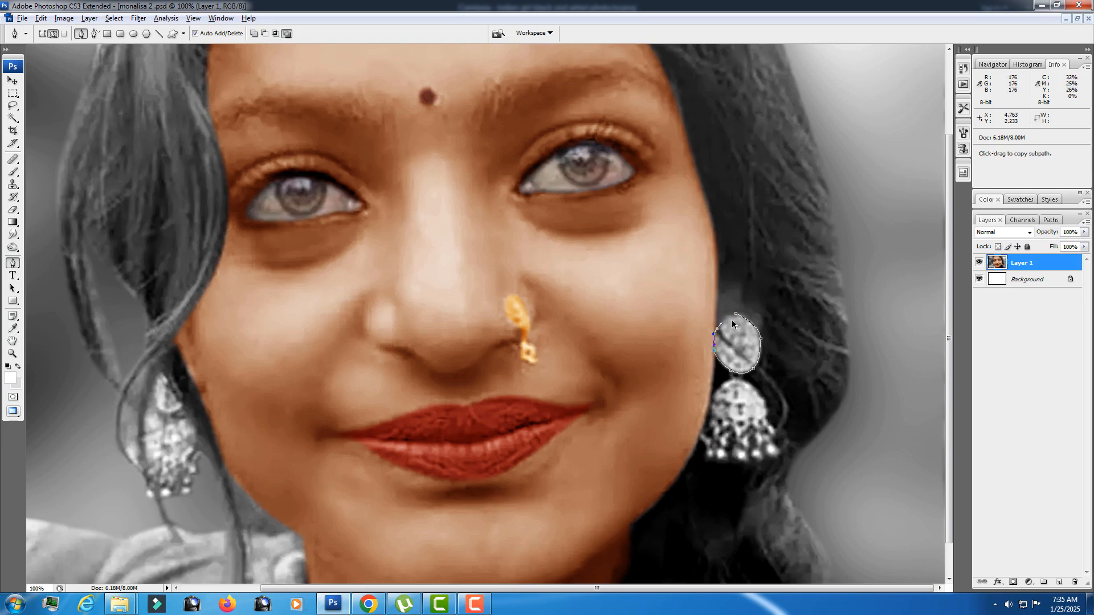
left_click_drag(722, 327, 727, 318)
left_click_drag(769, 321, 805, 285)
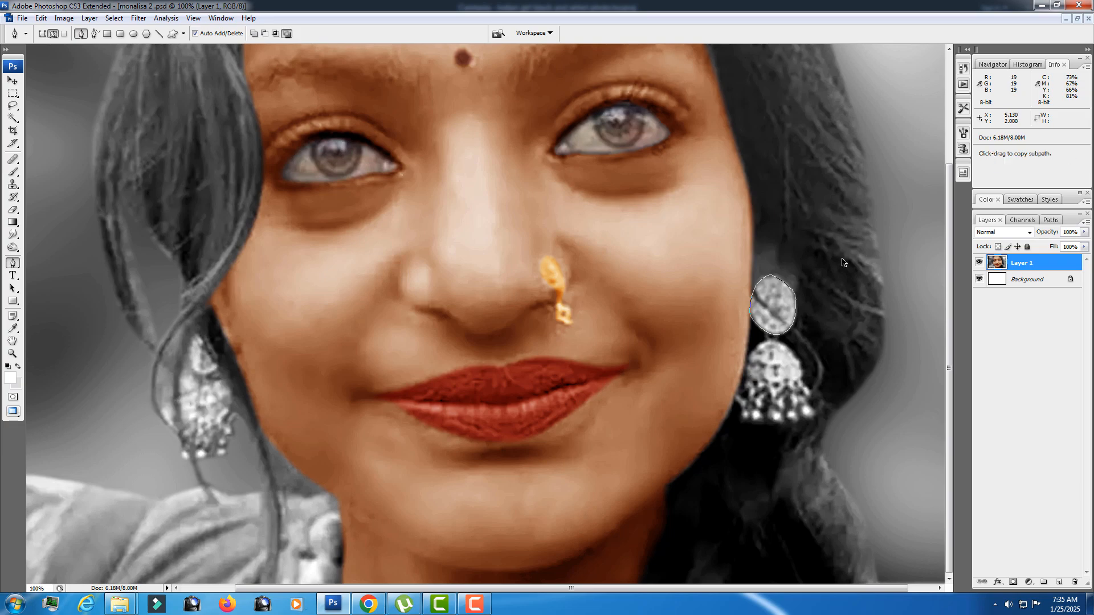
key("ctrl+alt+z")
key("ctrl+alt+z")
key("ctrl+alt+z")
key("ctrl+alt+z")
- Trace a closed Pen path around the oval upper stud of the image-right earring
left_click(757, 282)
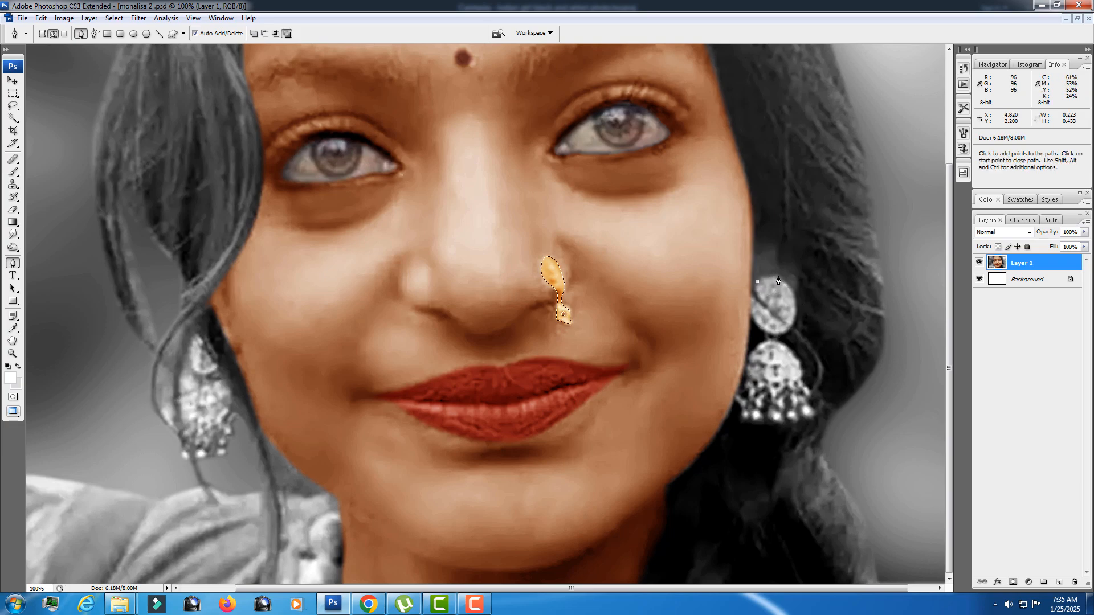
left_click_drag(778, 278, 797, 315)
left_click(787, 335)
left_click_drag(764, 335, 755, 322)
key("ctrl+z")
left_click(750, 313)
left_click_drag(752, 303, 752, 294)
left_click(757, 281)
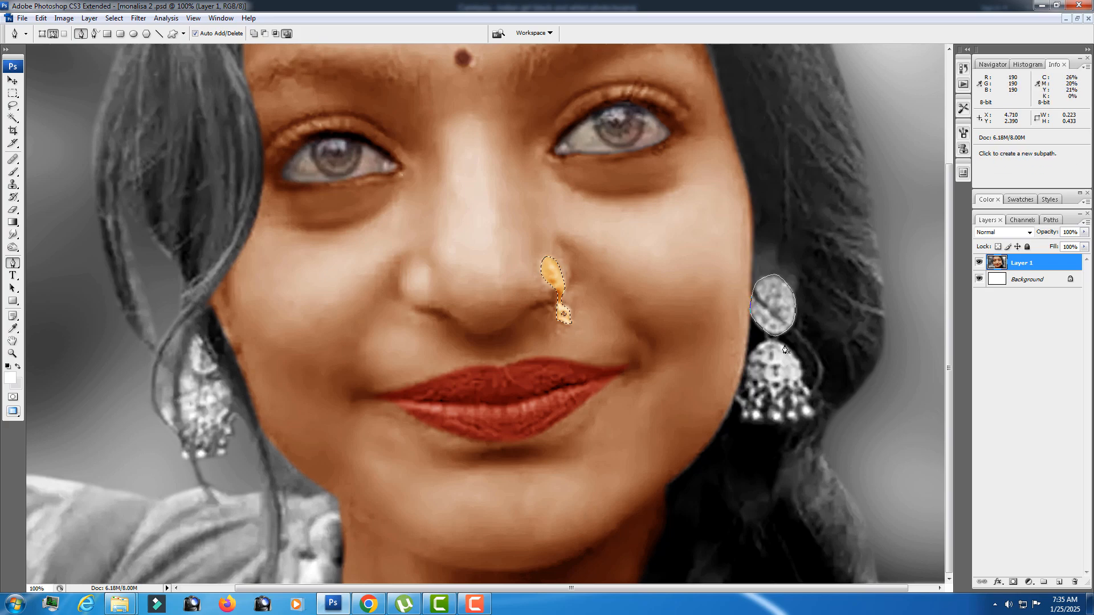
- Trace a second closed path around the bell-shaped lower part of the image-right earring, including its hanging beads
scroll(772, 324, "left", 1)
left_click(773, 341)
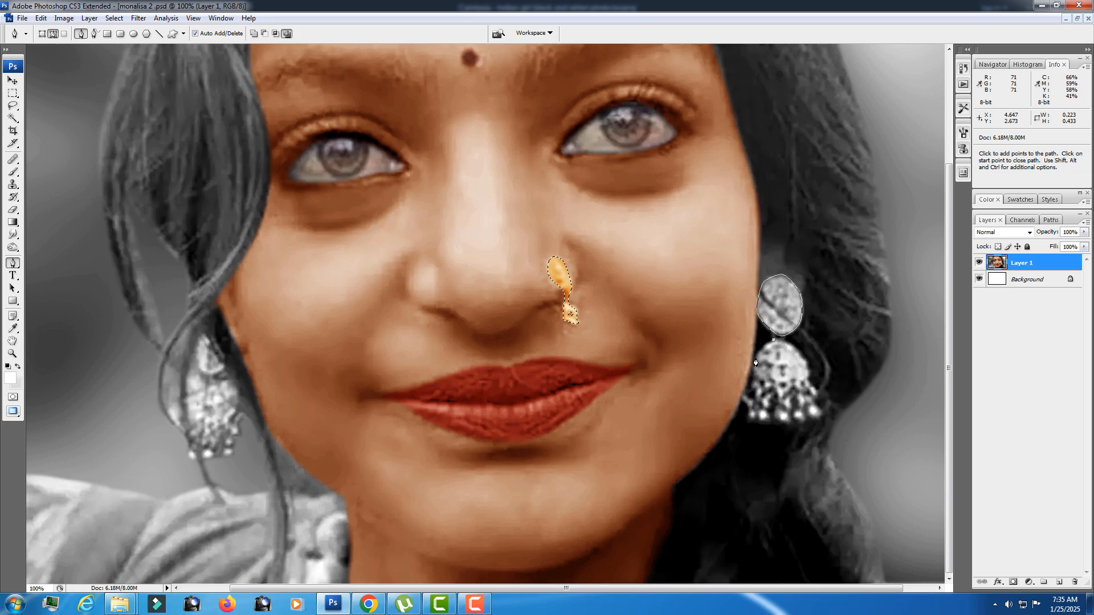
left_click(756, 363)
left_click(743, 396)
left_click(768, 420)
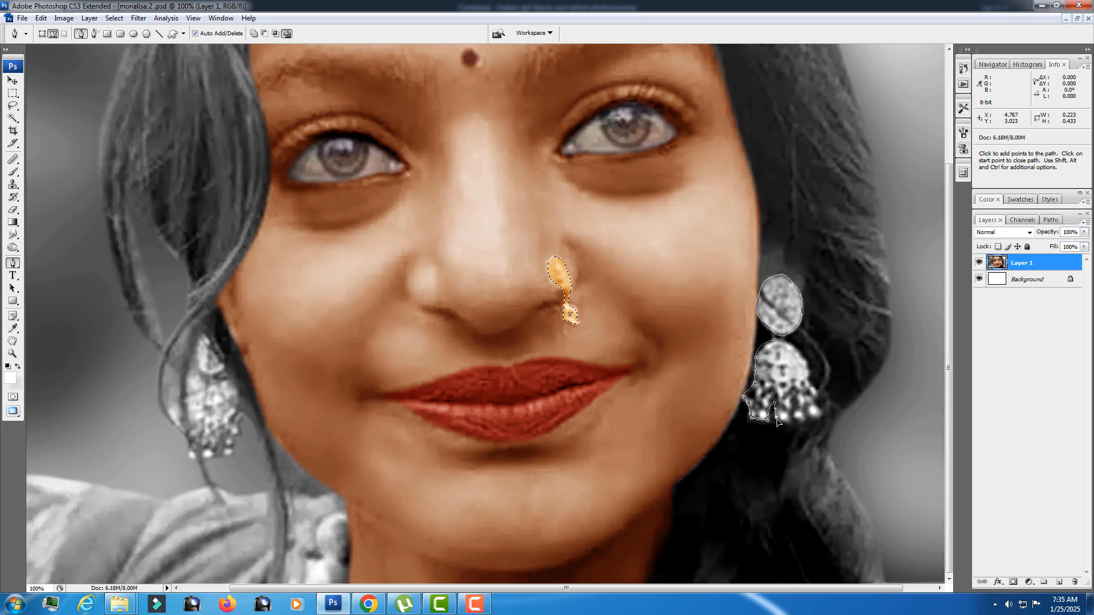
left_click(783, 422)
left_click(799, 425)
left_click(822, 409)
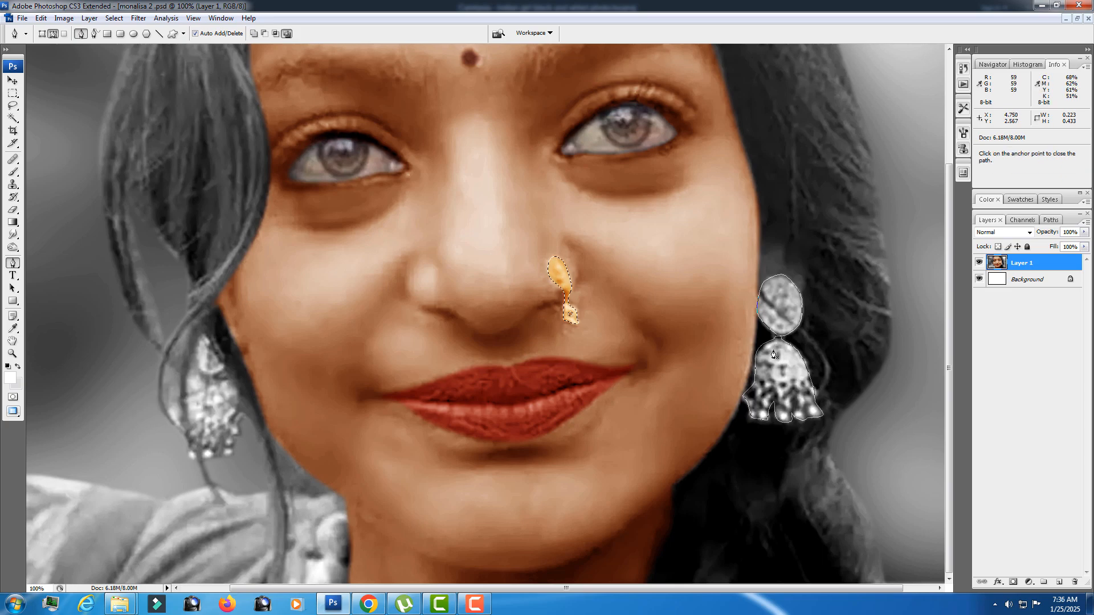
- Trace the image-left earring with a Pen path from its top down the outer edge and along the bottom beads
left_click_drag(712, 320, 777, 320)
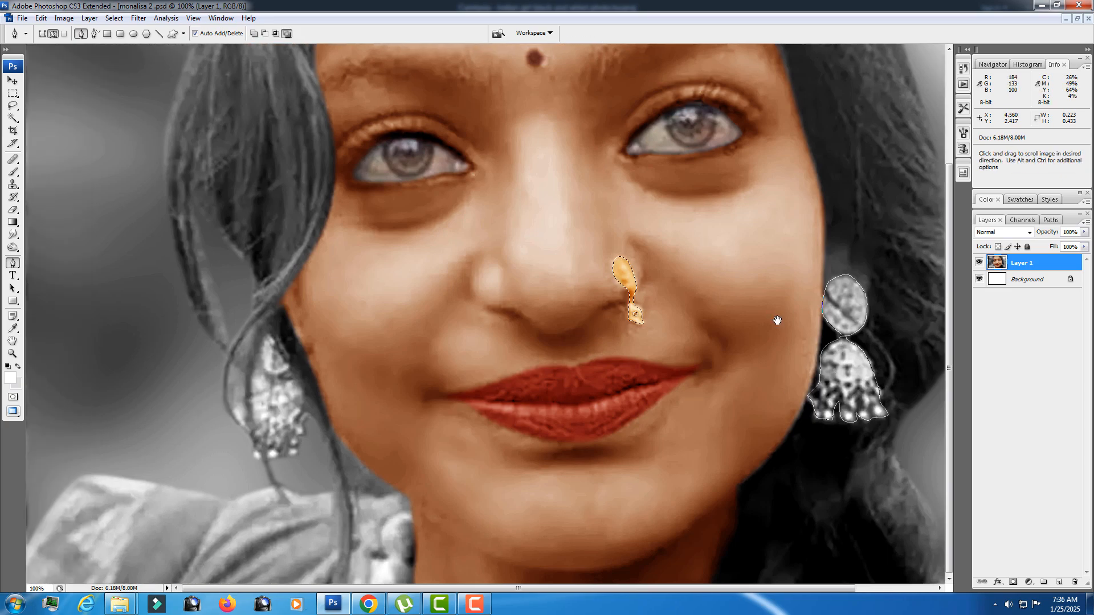
left_click(267, 338)
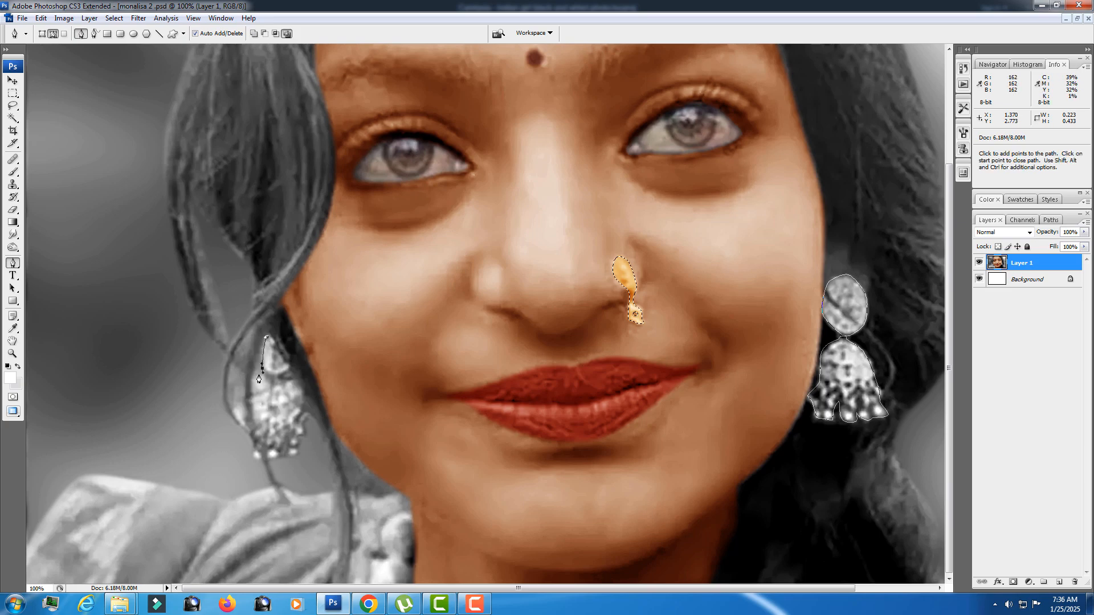
left_click(253, 382)
left_click(254, 424)
left_click(260, 436)
left_click(264, 455)
left_click(286, 457)
- Close the Pen path around the image-left earring by tracing up its inner edge to the top
left_click(299, 438)
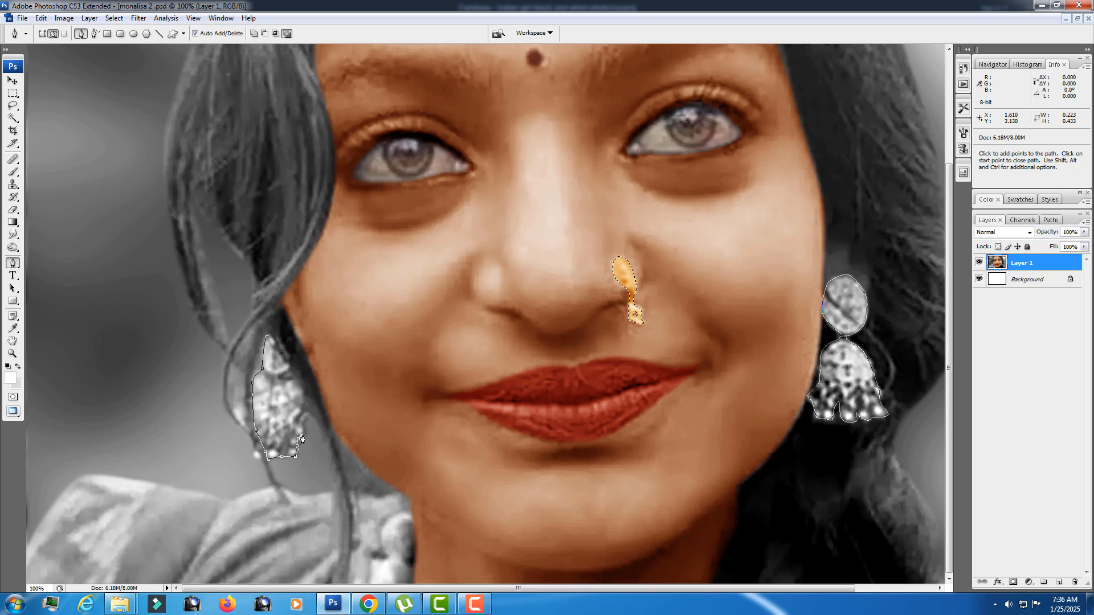
left_click(304, 431)
left_click(307, 416)
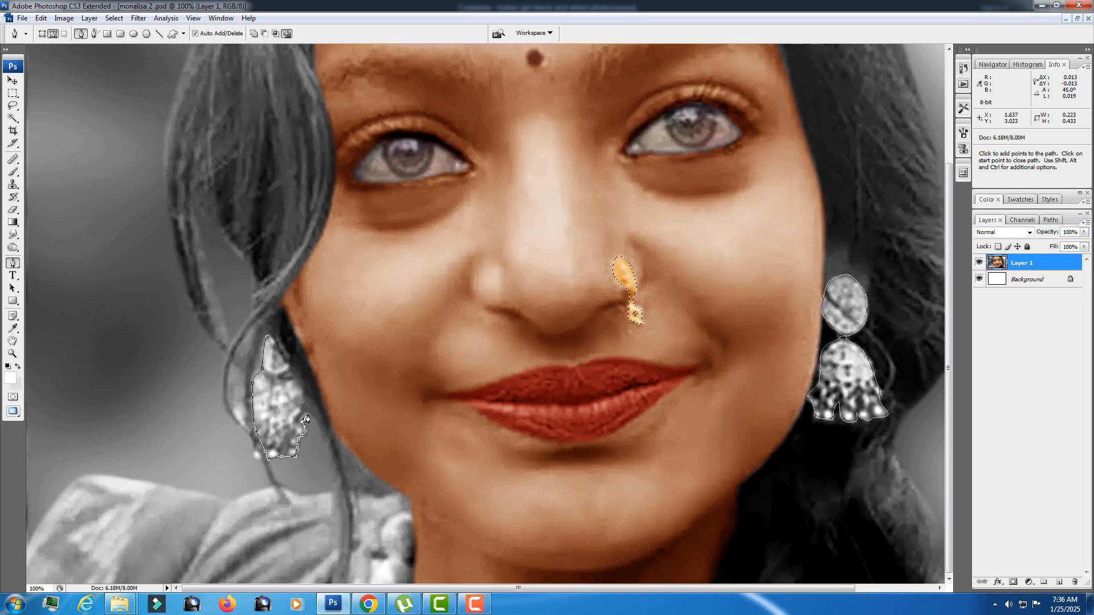
left_click(298, 384)
left_click(288, 366)
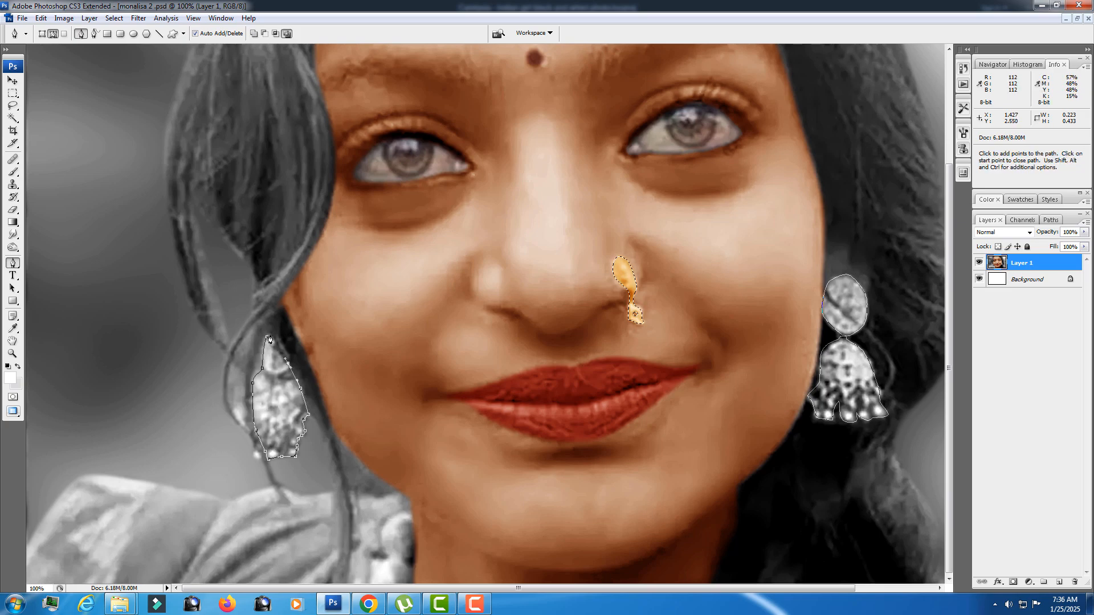
left_click(269, 339)
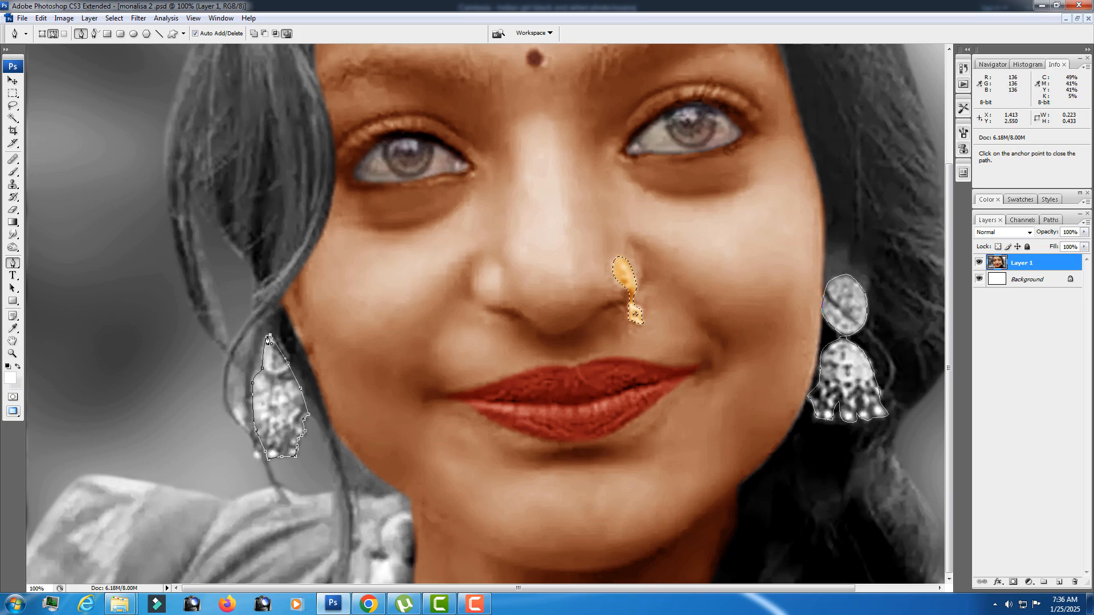
- Trace a small closed Pen path around the earring sliver behind the image-left hair strand and mark the lowest outer bead
left_click(241, 387)
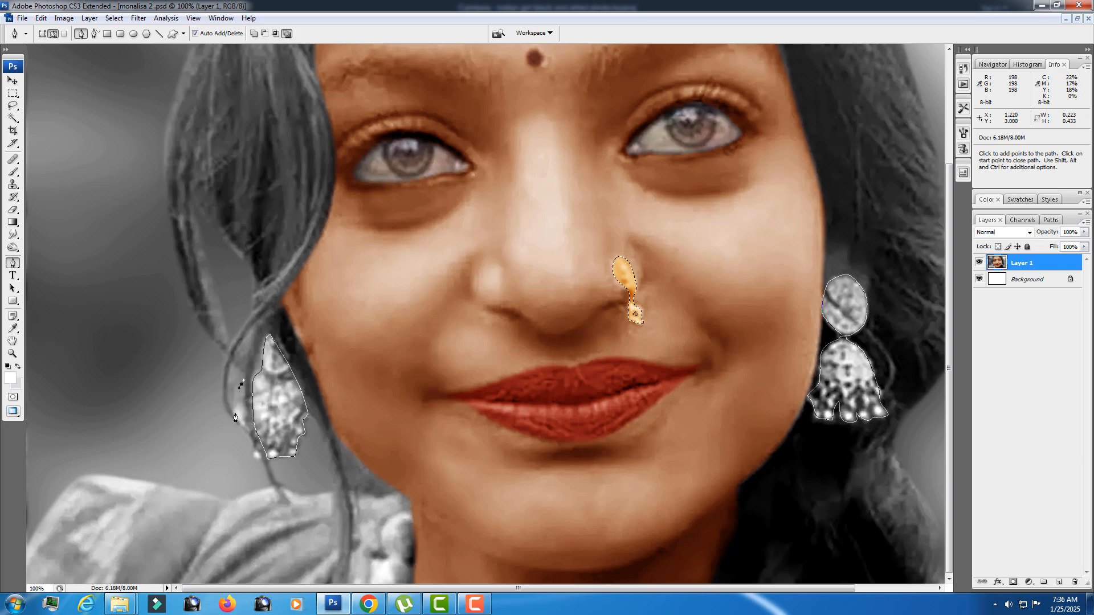
left_click(236, 414)
left_click(241, 387)
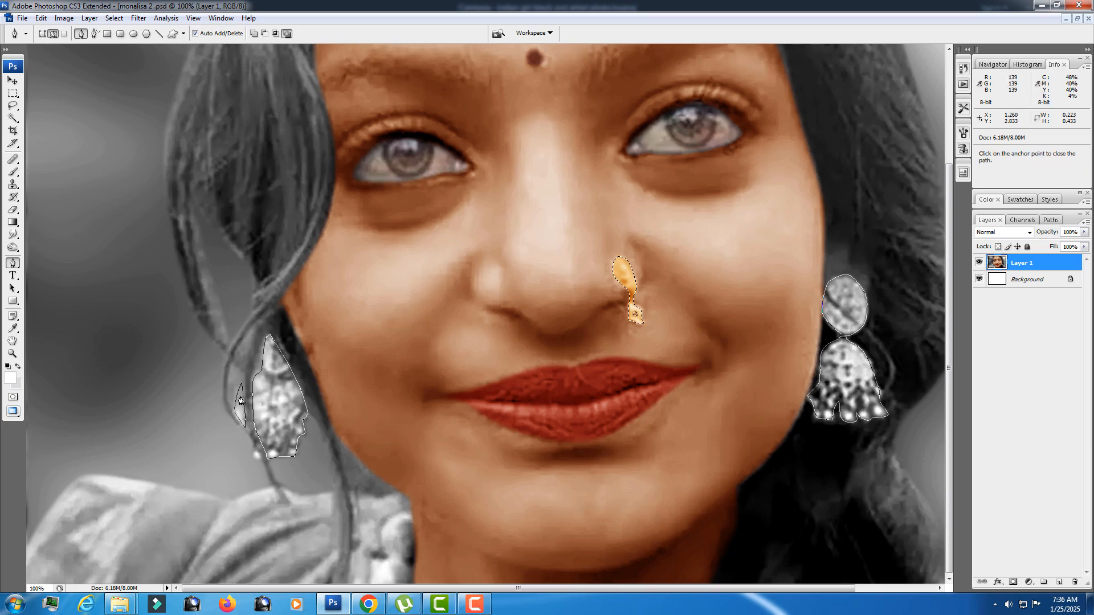
left_click(257, 460)
left_click(257, 458)
- Convert the earring paths into a selection and feather it by 2 pixels
left_click(487, 366, "ctrl+alt")
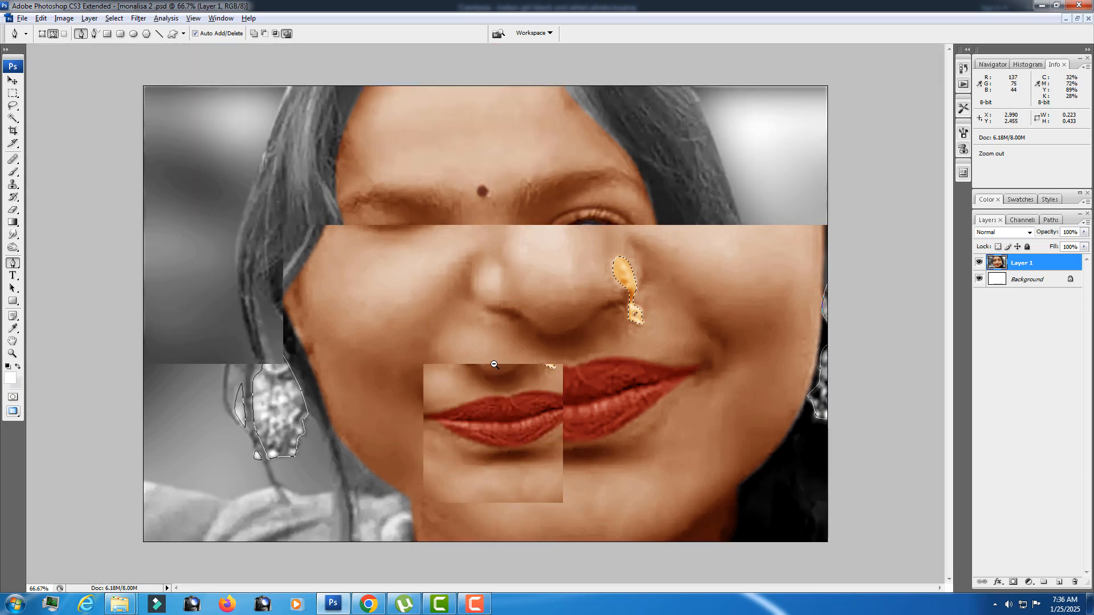
left_click(513, 359, "ctrl+alt")
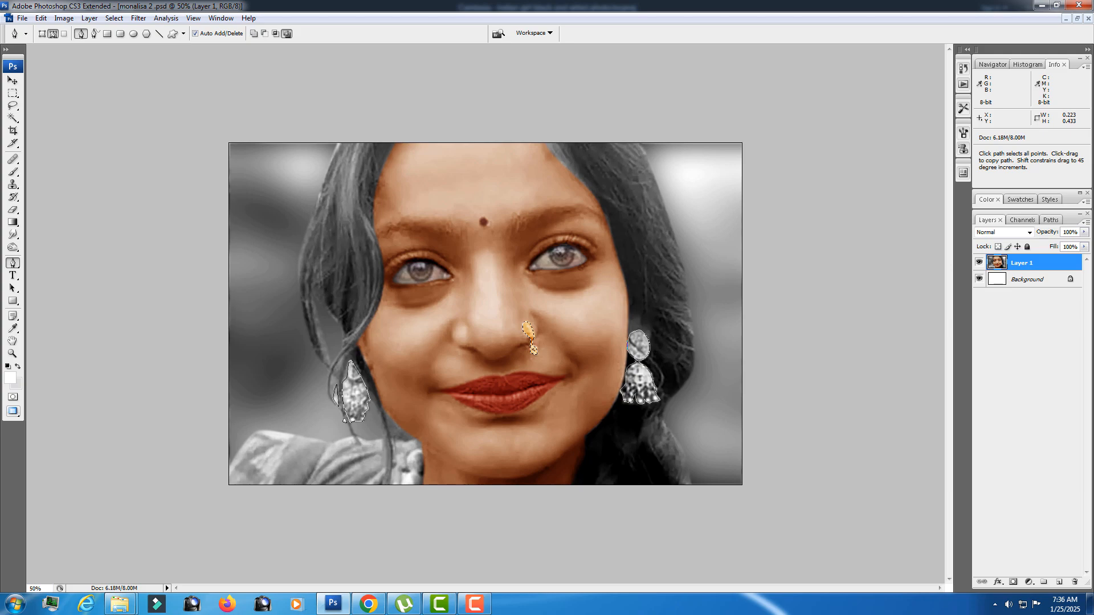
key("ctrl+Return")
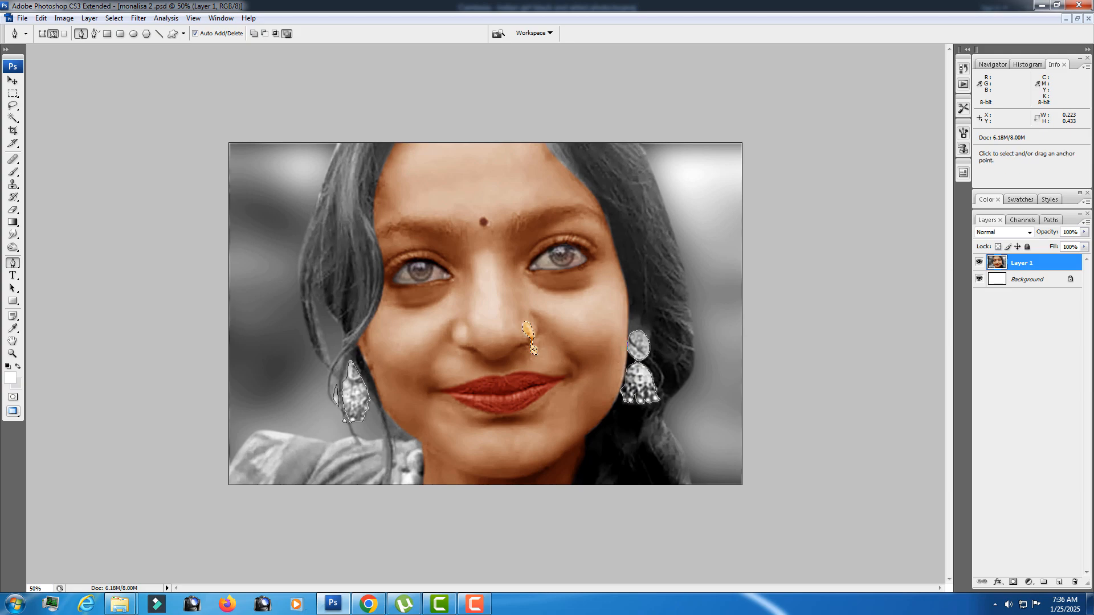
key("ctrl+Return")
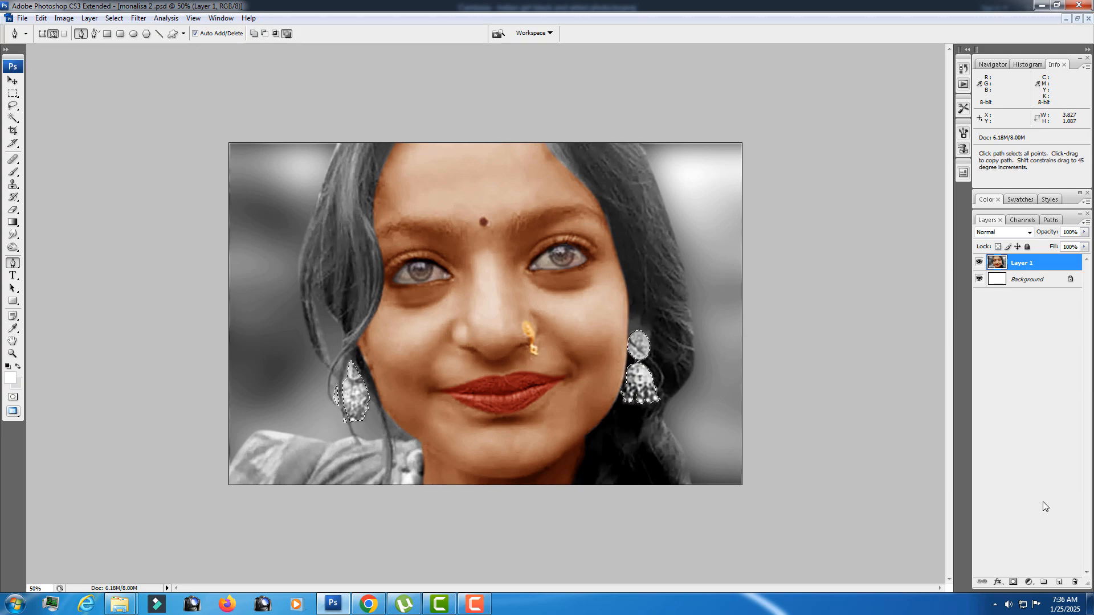
key("ctrl+alt+d")
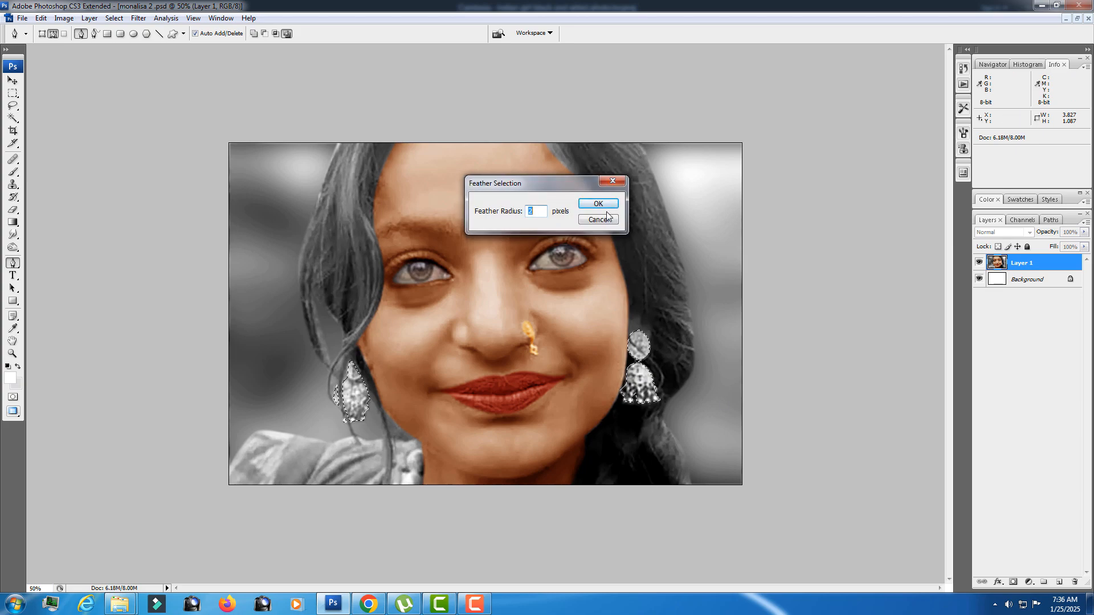
left_click(607, 204)
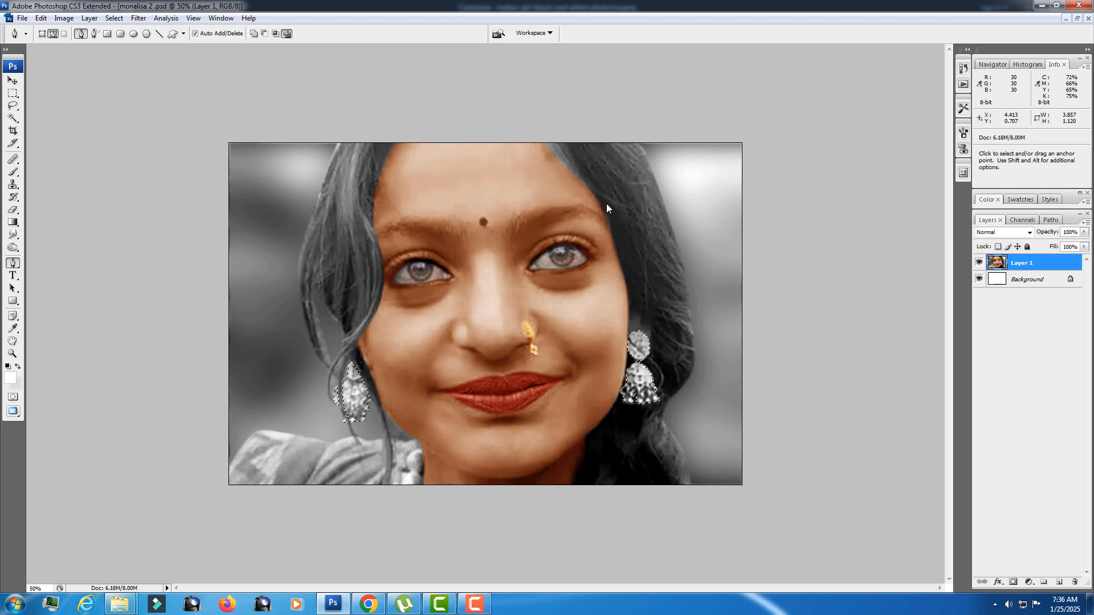
- Tint the selected earrings gold with Color Balance, raising red strongly and setting yellow-blue to -80
key("ctrl+b")
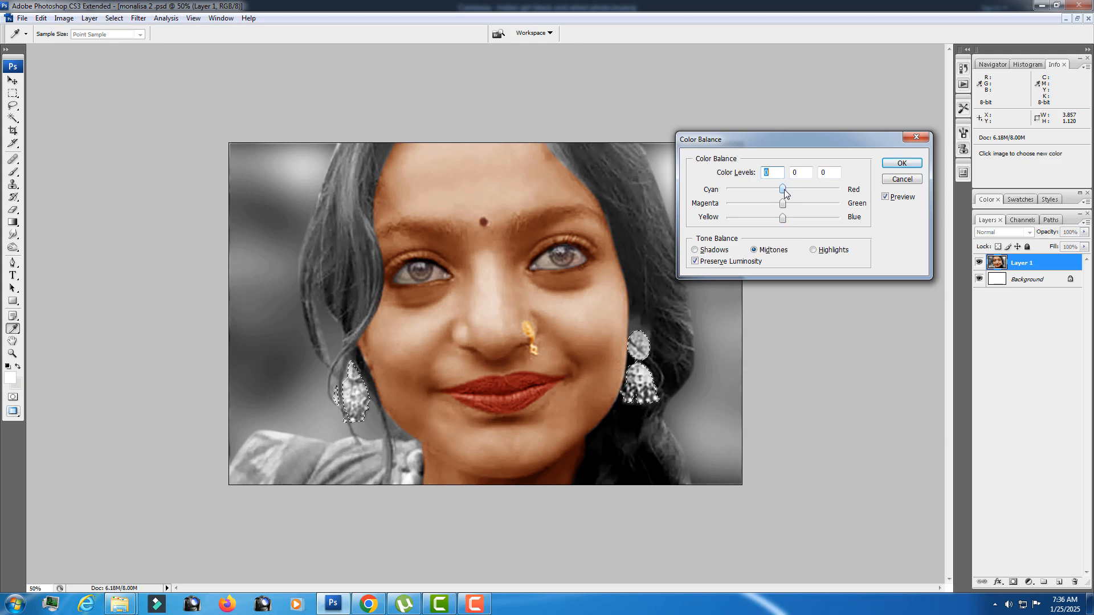
left_click_drag(784, 194, 737, 224)
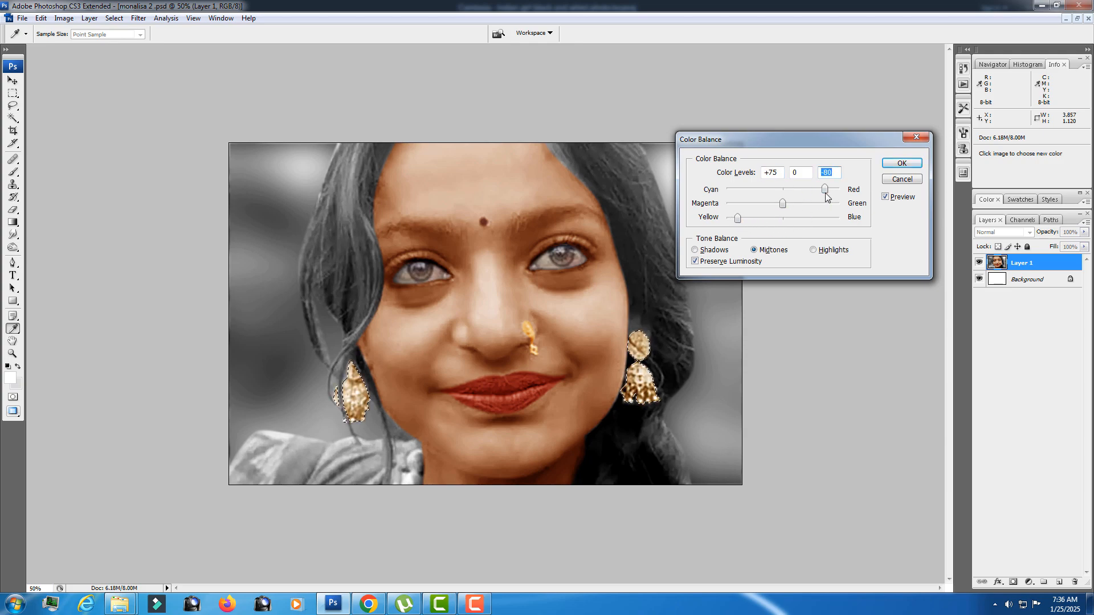
left_click_drag(825, 192, 839, 191)
key("Return")
key("p")
- Deepen the earrings' gold with a second Color Balance of +15, 0, -51, and clear the selection
key("ctrl+b")
left_click_drag(758, 229, 756, 228)
left_click_drag(782, 189, 791, 190)
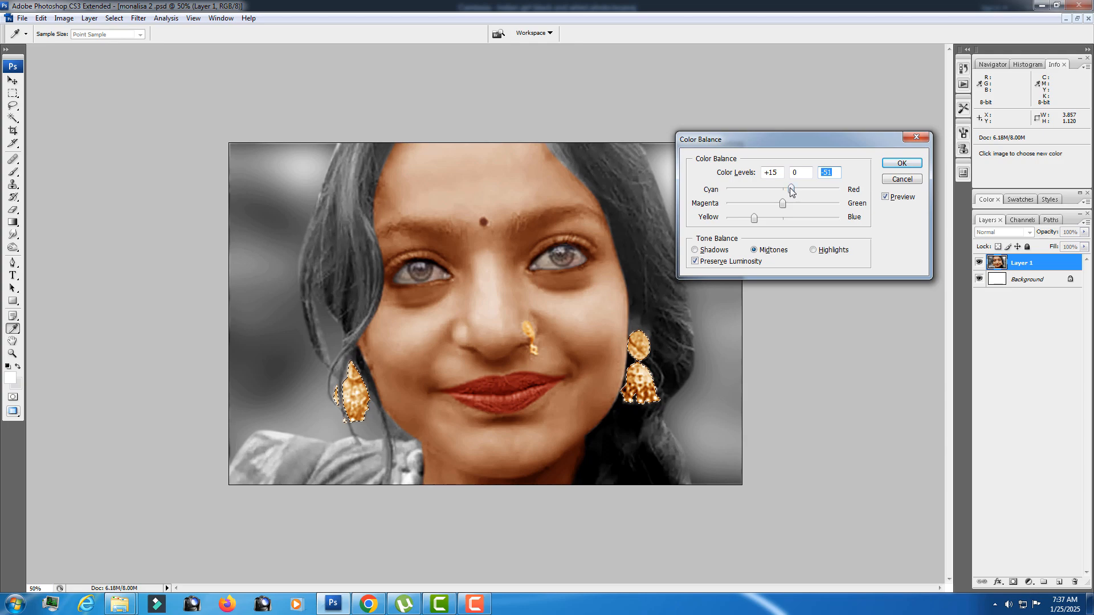
key("Return")
key("p")
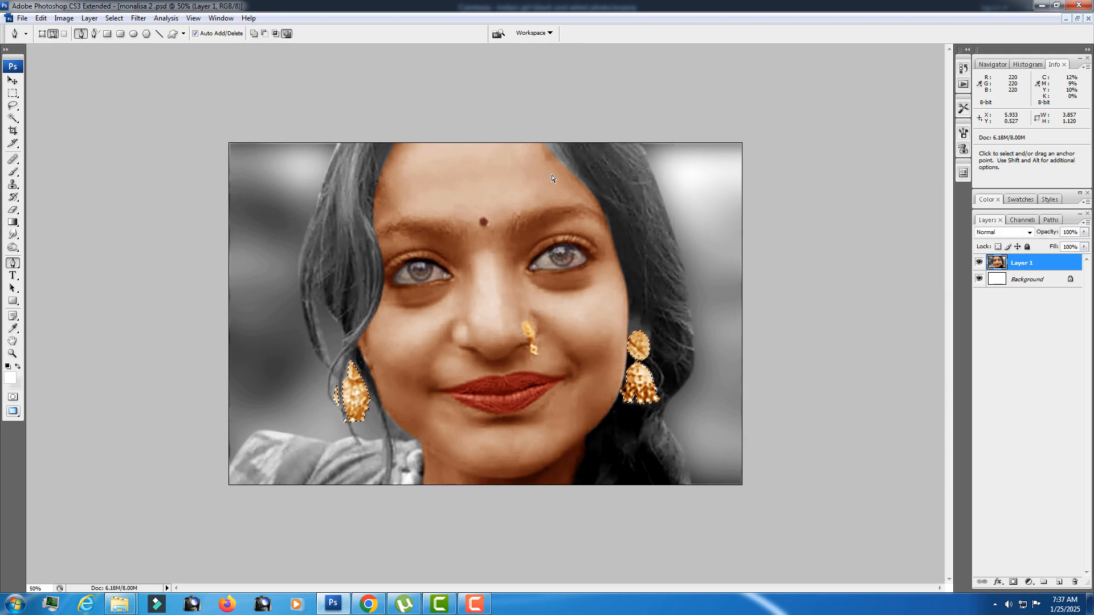
key("ctrl+d")
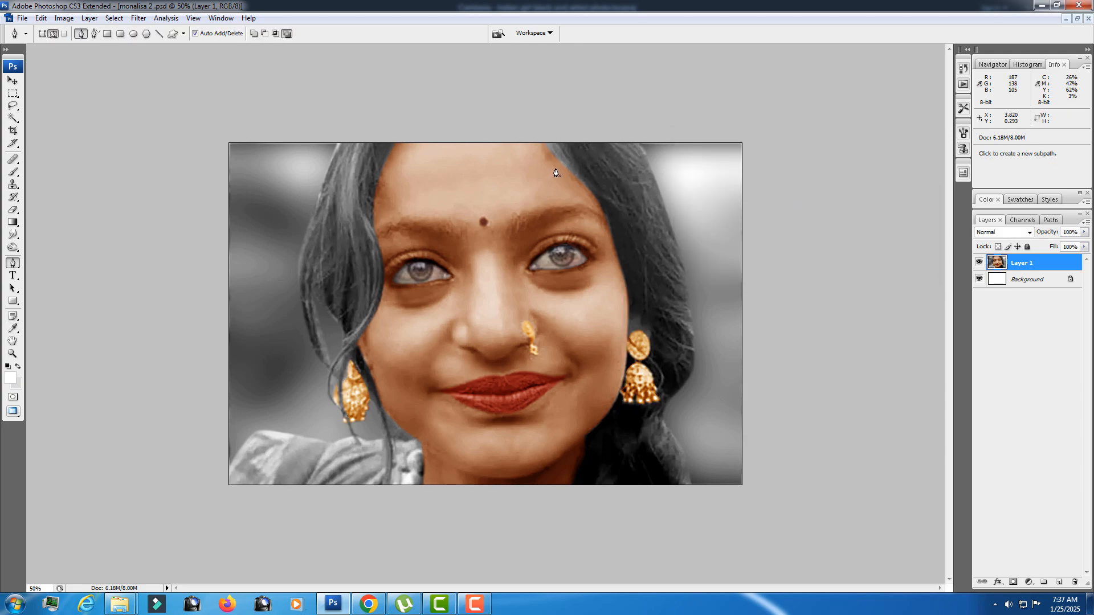
key("r")
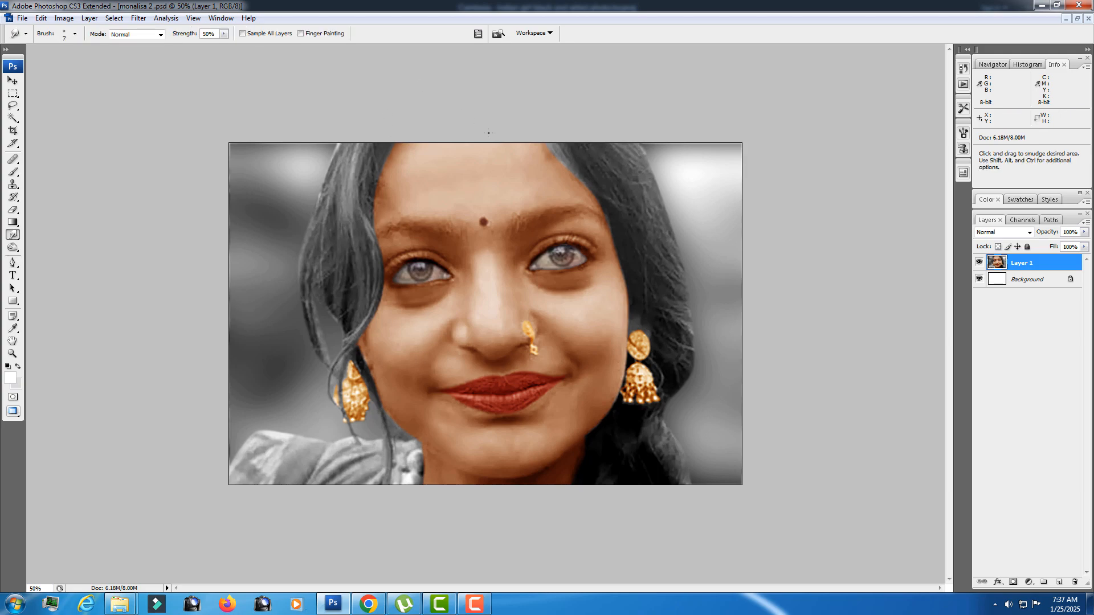
key("bracketright")
key("bracketright")
key("bracketright")
key("bracketright")
key("bracketright")
key("bracketright")
key("bracketright")
key("bracketright")
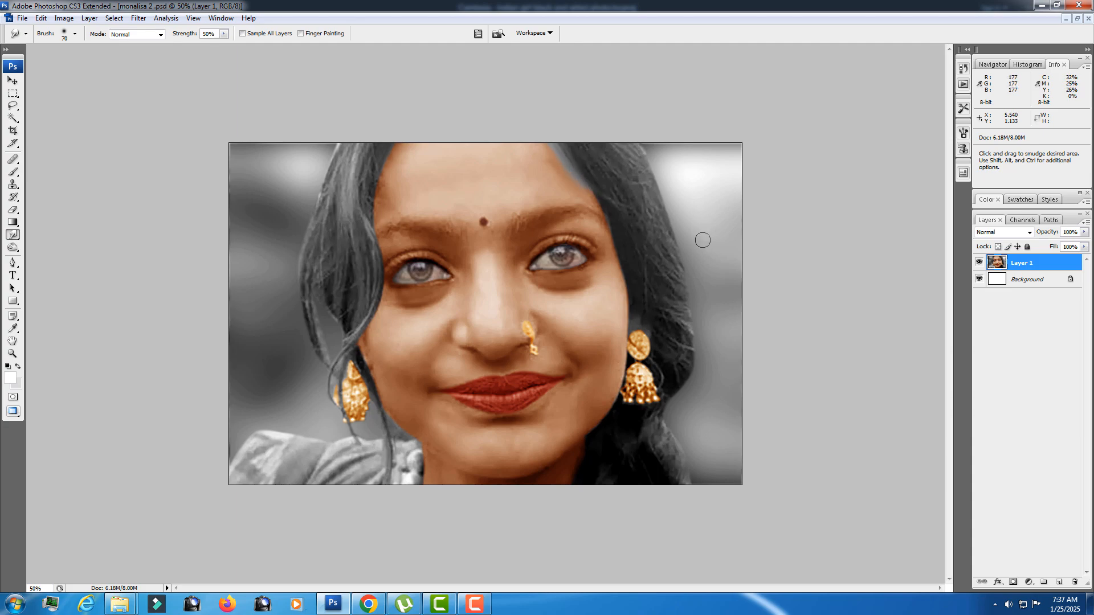
key("ctrl")
key("alt")
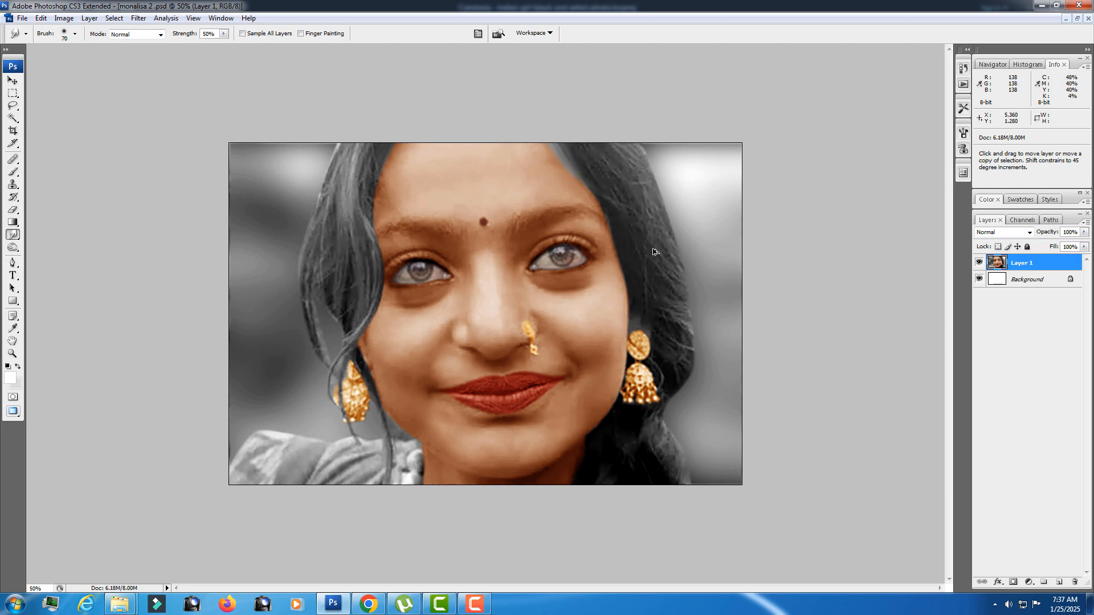
- Soften the edge between face and hair on the image-right side with the Blur tool, using a 90-pixel brush at 50% strength
left_click(16, 236)
left_click(57, 235)
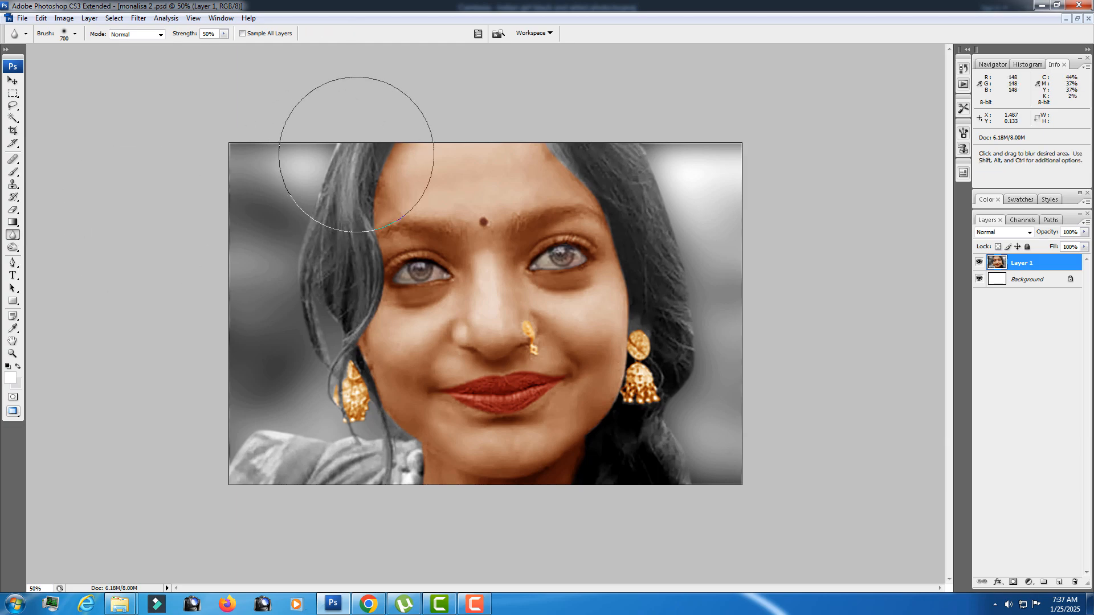
key("bracketleft")
key("bracketleft")
key("bracketleft")
key("bracketleft")
key("bracketleft")
key("bracketleft")
key("bracketleft")
key("bracketleft")
key("bracketleft")
key("bracketleft")
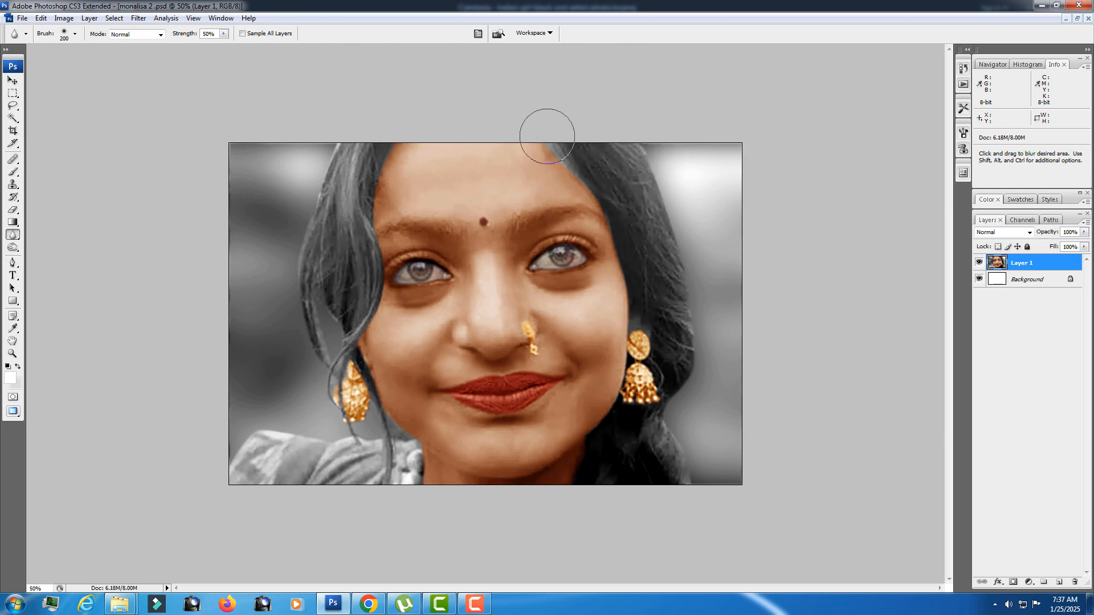
key("bracketleft")
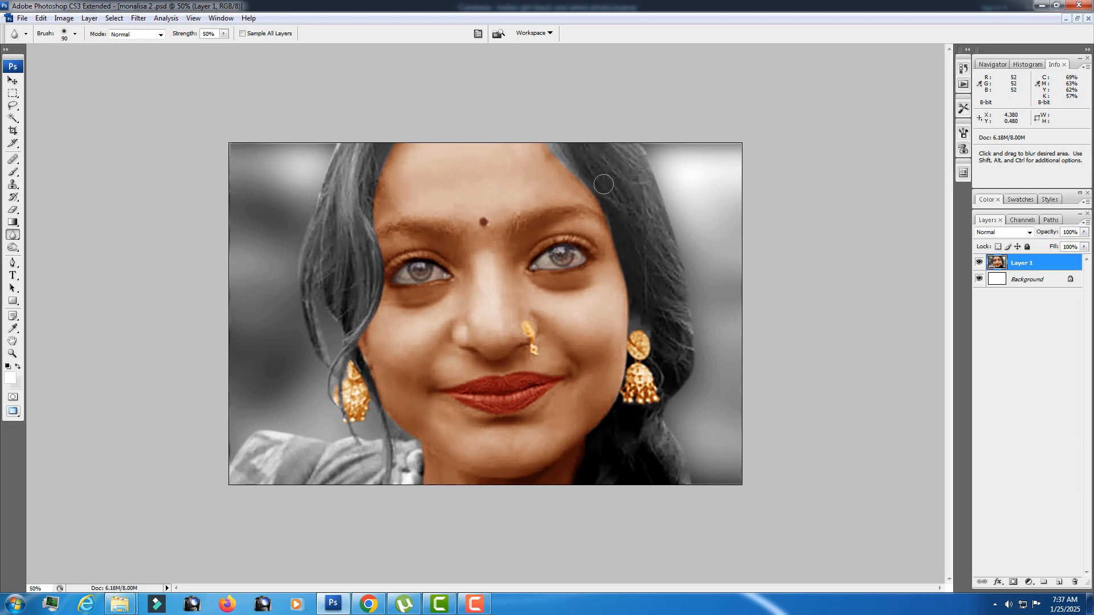
mouse_move(544, 140)
left_mouse_down()
mouse_move(622, 222)
mouse_move(643, 333)
left_mouse_up()
- Darken the hair beside both sides of the forehead and below the image-right earring with the Burn tool, Midtones at 50% exposure
key("o")
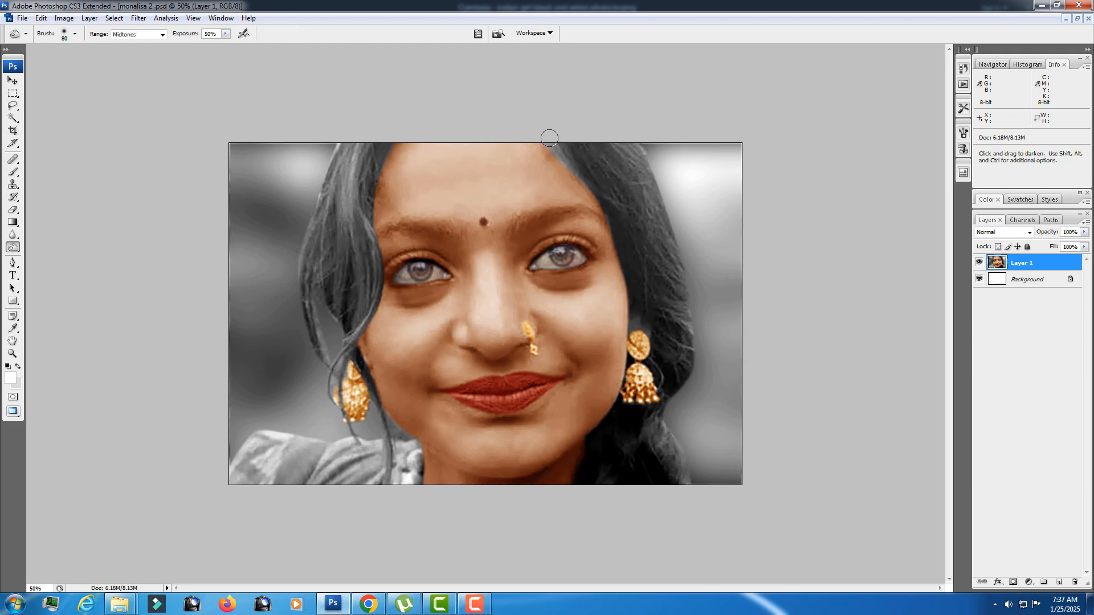
left_click_drag(550, 138, 601, 175)
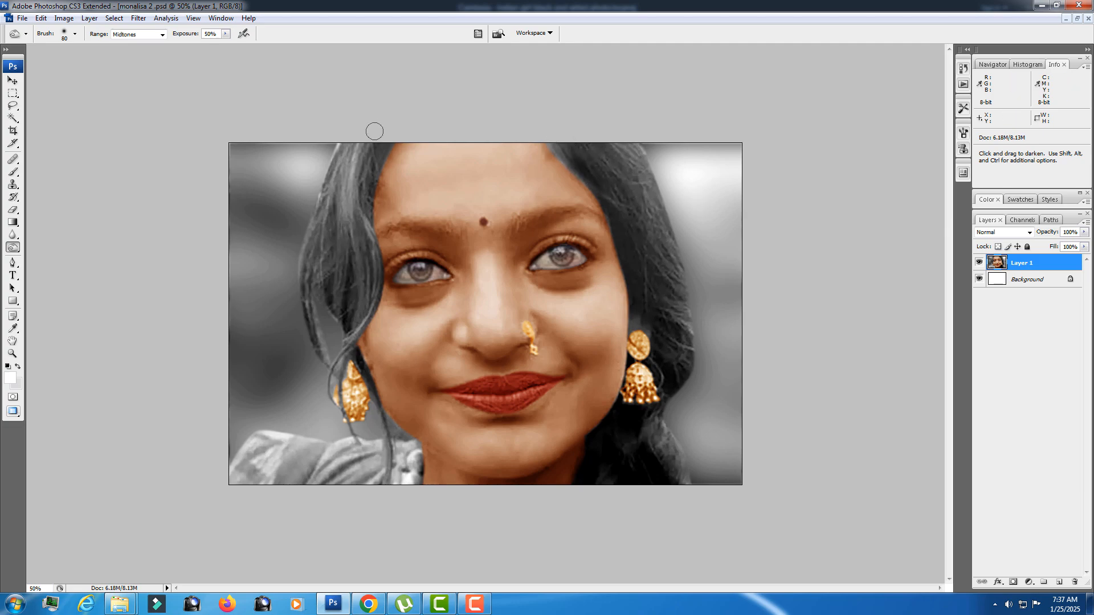
mouse_move(341, 147)
left_mouse_down()
mouse_move(332, 181)
mouse_move(356, 153)
mouse_move(355, 188)
left_mouse_up()
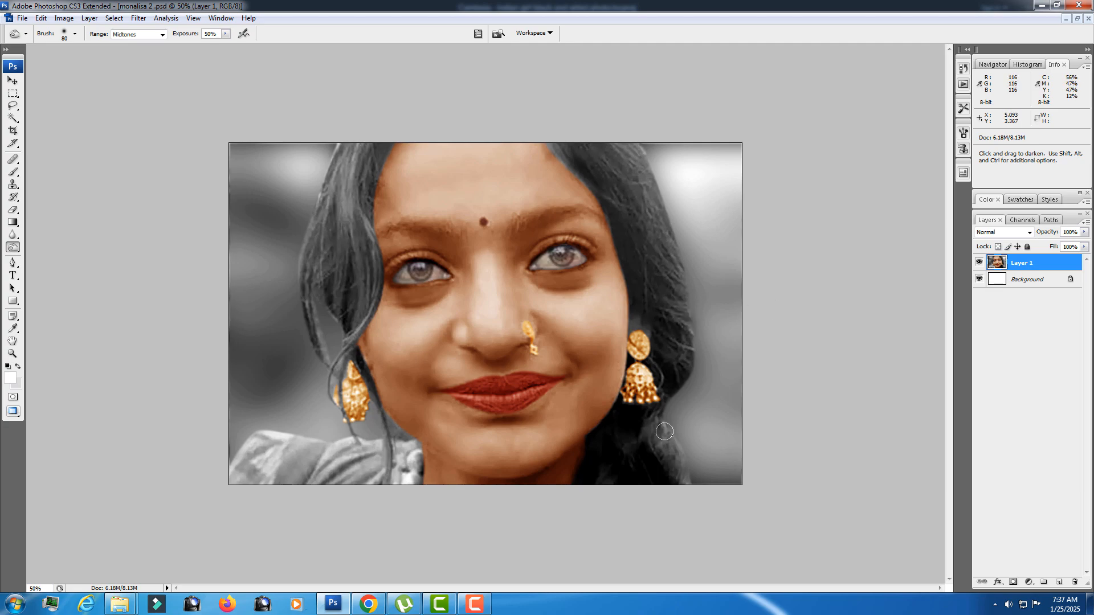
left_click_drag(664, 432, 674, 460)
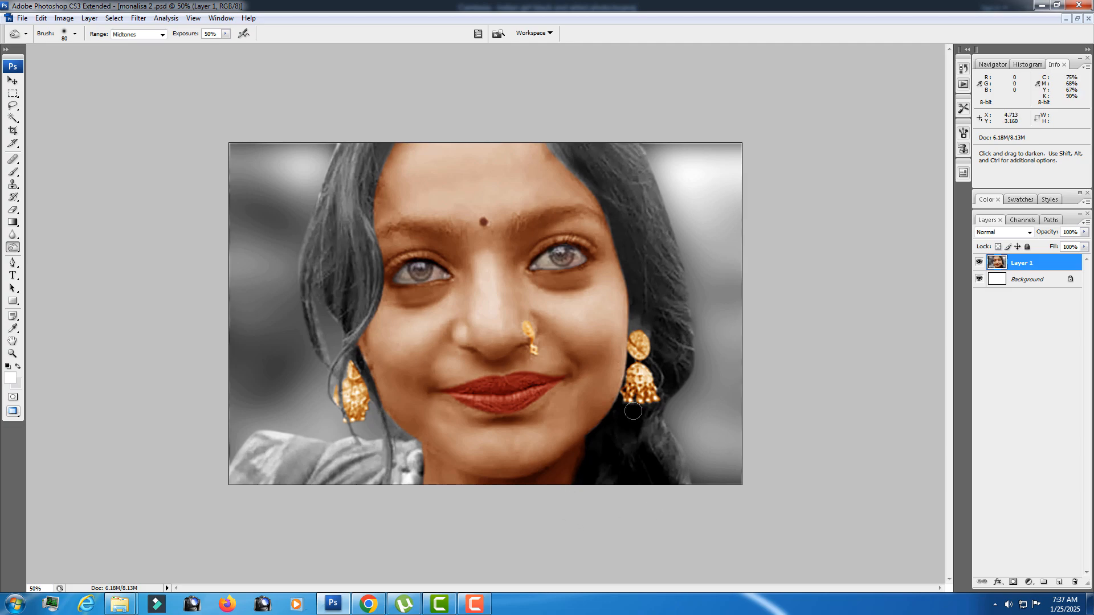
- Lighten the image-right eye with the Dodge tool, using a 45-pixel brush on Midtones at 50% exposure
key("ctrl+space")
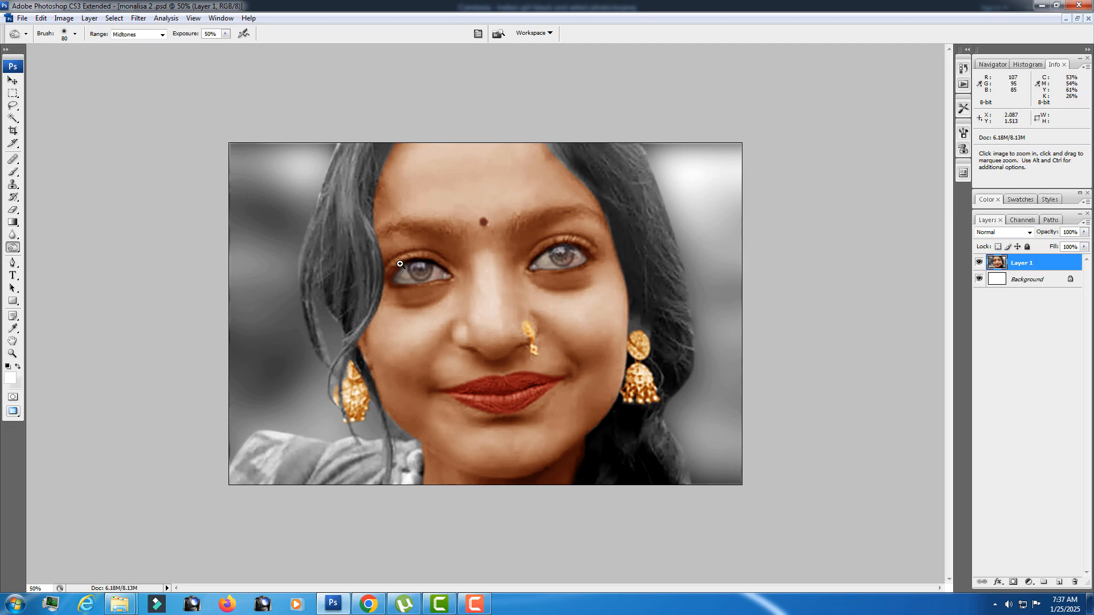
left_click(399, 264)
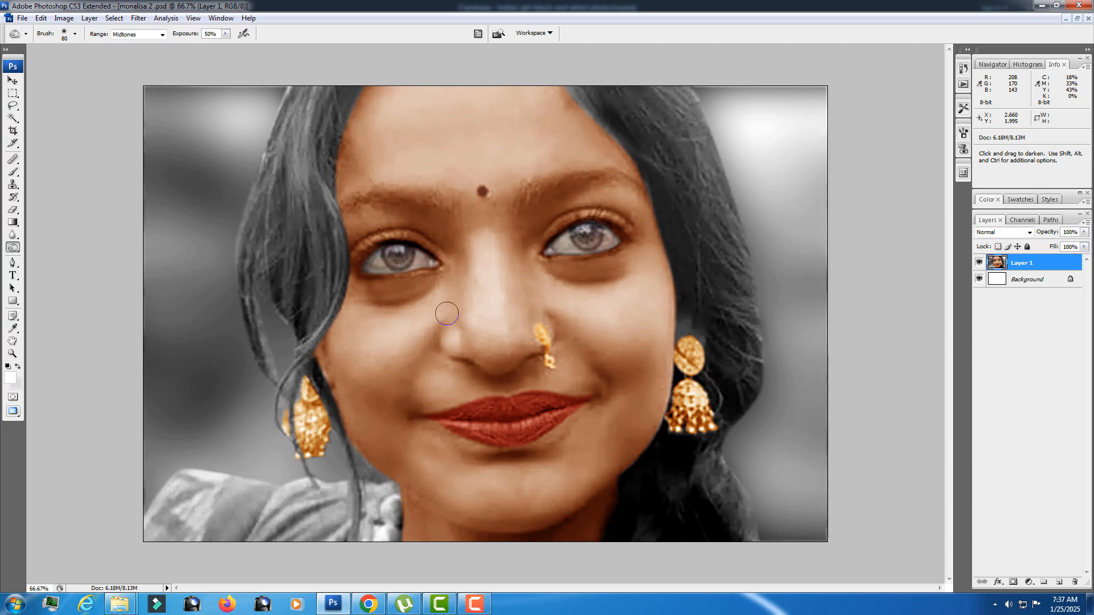
left_click(14, 251)
left_click(48, 250)
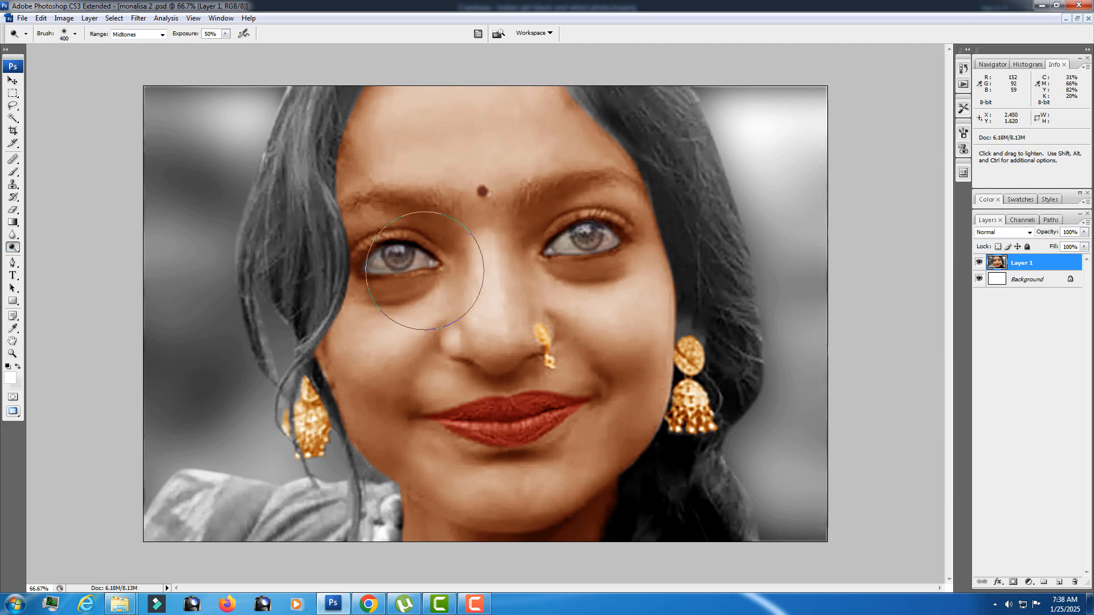
key("bracketleft")
key("bracketleft")
key("bracketleft")
key("bracketleft")
key("bracketleft")
key("bracketleft")
key("bracketleft")
key("bracketleft")
key("bracketleft")
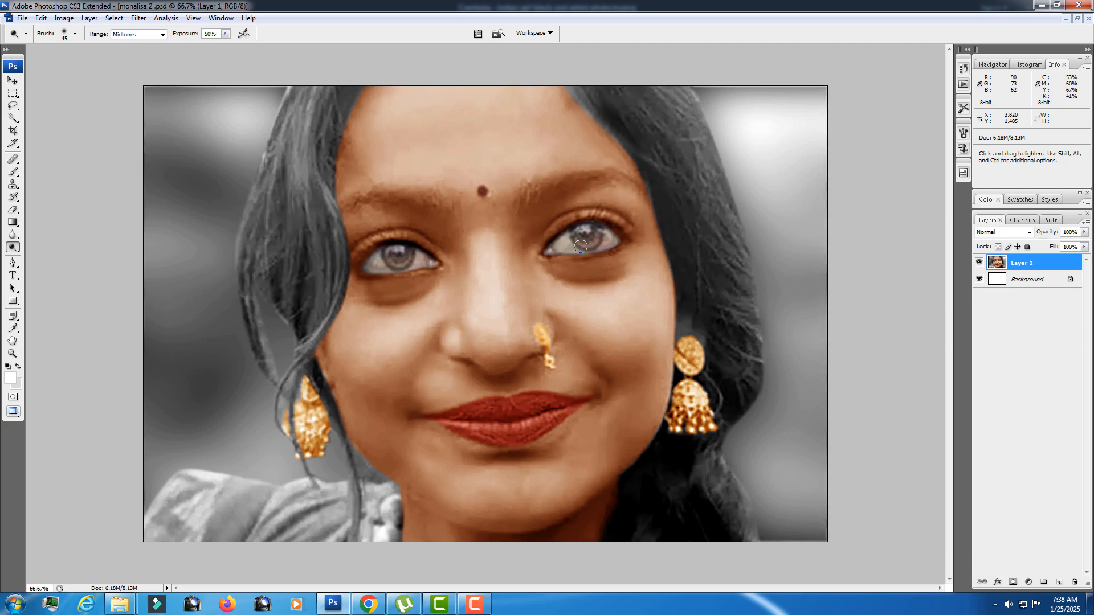
key("ctrl+z")
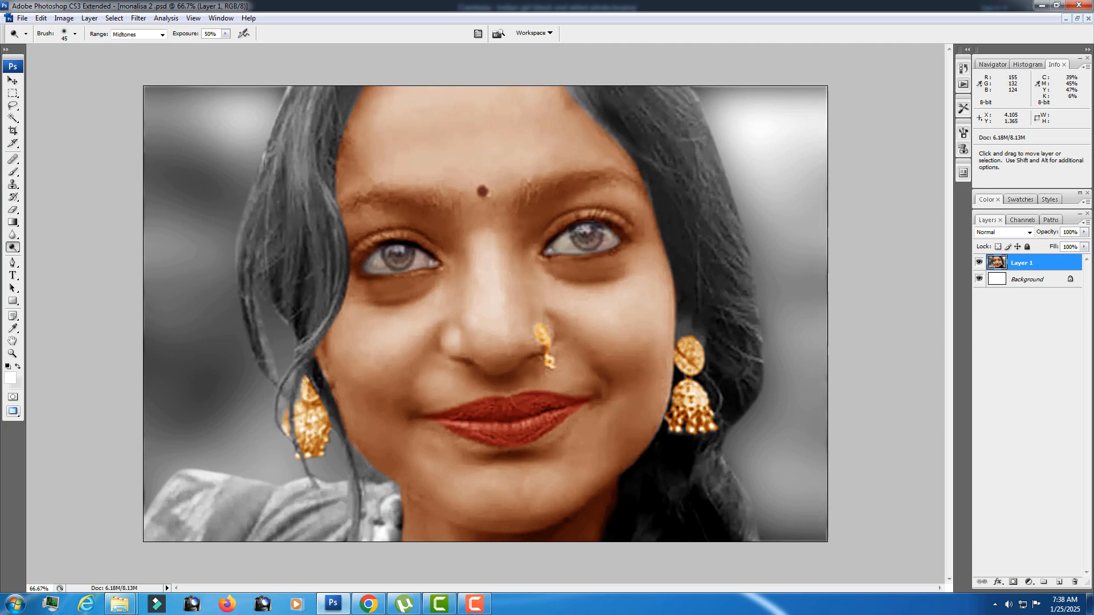
key("ctrl+space")
left_click(528, 241)
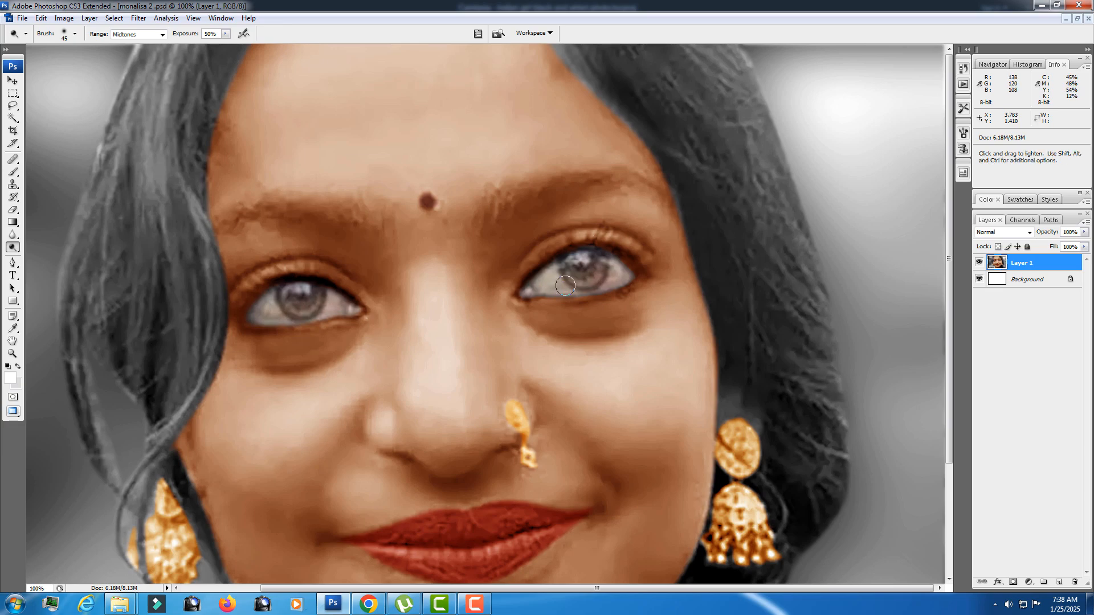
mouse_move(574, 276)
left_mouse_down()
mouse_move(578, 291)
mouse_move(609, 269)
left_mouse_up()
- Trace a closed path around the image-right iris with the Pen tool
key("p")
left_click(586, 284, "ctrl")
left_click(425, 261)
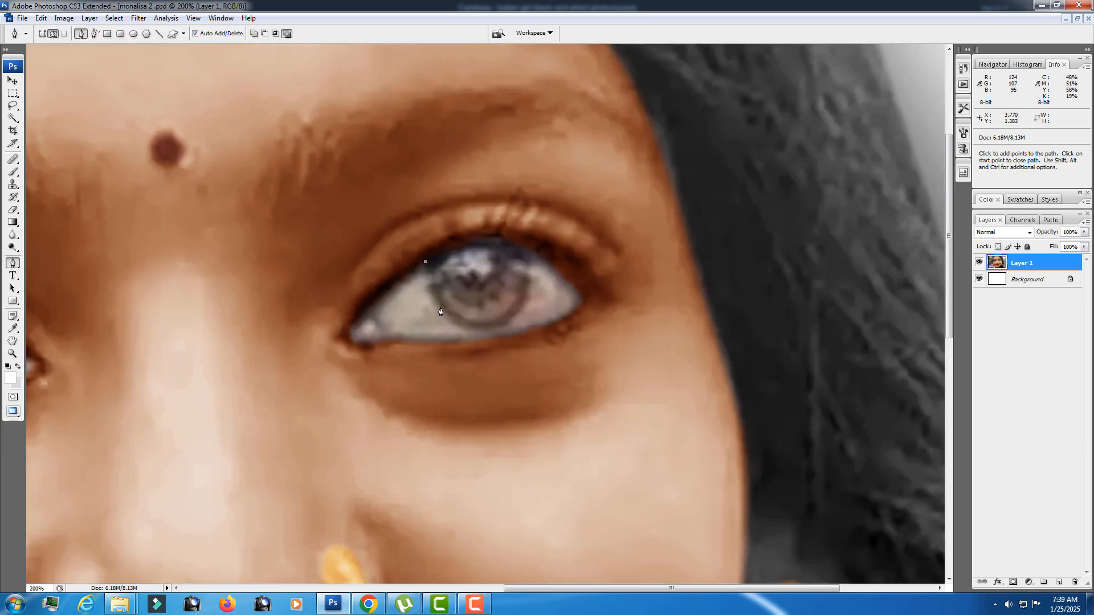
left_click(442, 307)
left_click(450, 316)
left_click(459, 324)
left_click(470, 327)
left_click(481, 329)
left_click(497, 328)
left_click(503, 326)
left_click(508, 324)
left_click(524, 302)
left_click_drag(529, 263, 528, 252)
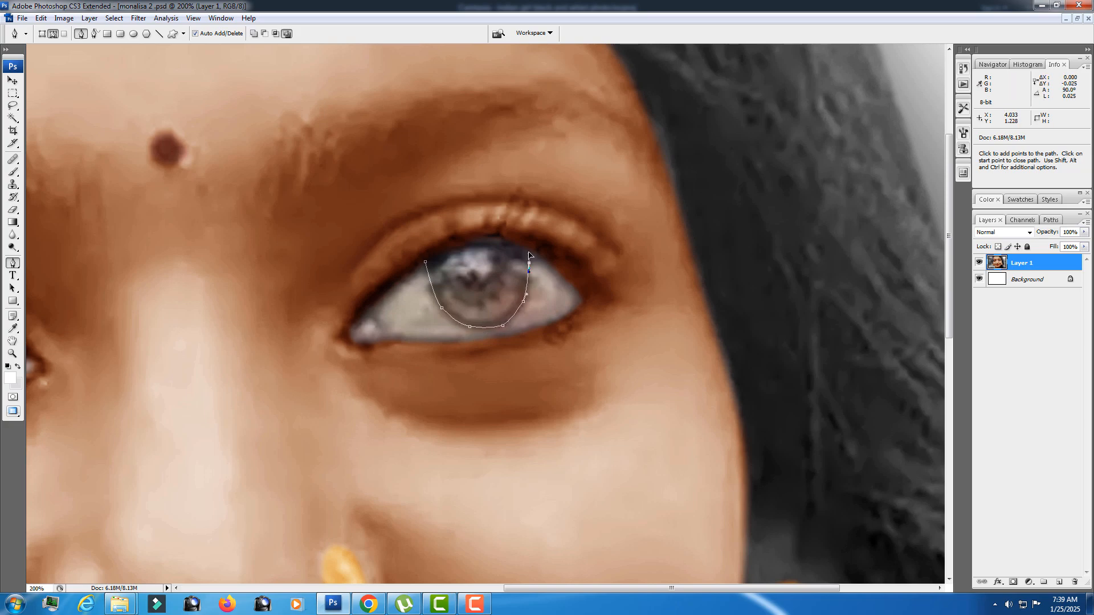
left_click(495, 235)
left_click(437, 249)
left_click(425, 262)
- Trace a closed path around the image-left iris with the Pen tool, and convert both iris paths into a selection
left_click_drag(159, 317, 679, 196)
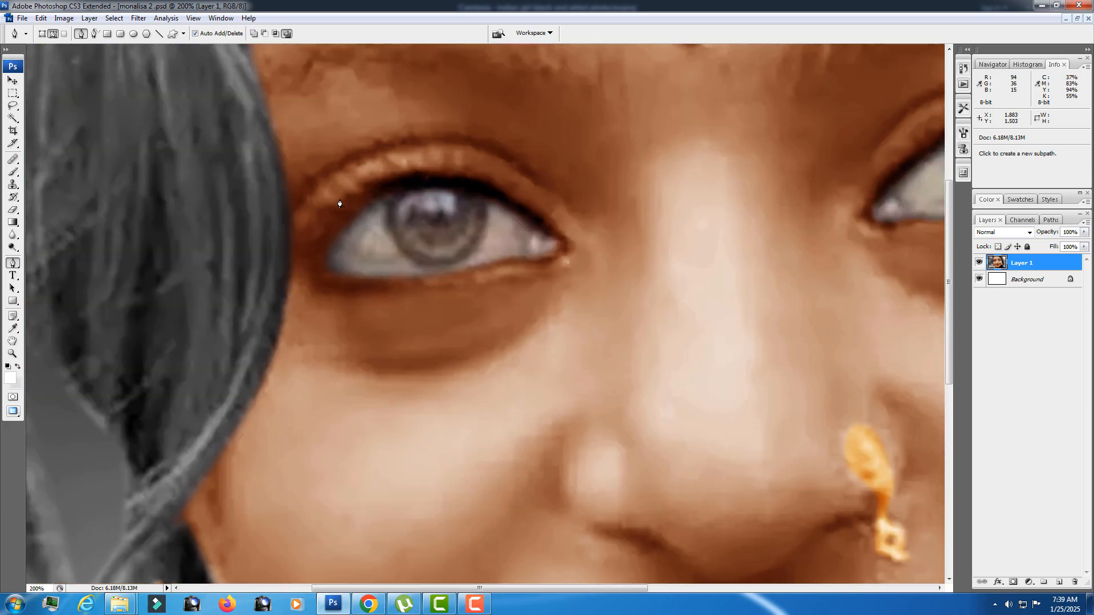
left_click(382, 203)
left_click(390, 235)
left_click(405, 256)
left_click(413, 260)
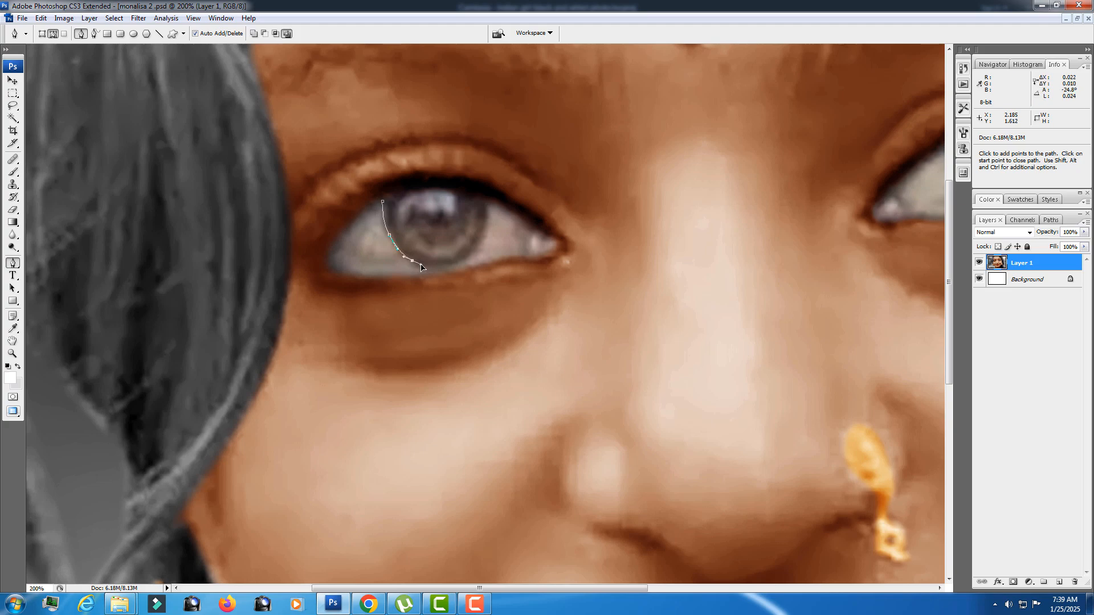
left_click_drag(421, 265, 483, 198)
left_click(471, 179)
left_click_drag(413, 174, 396, 180)
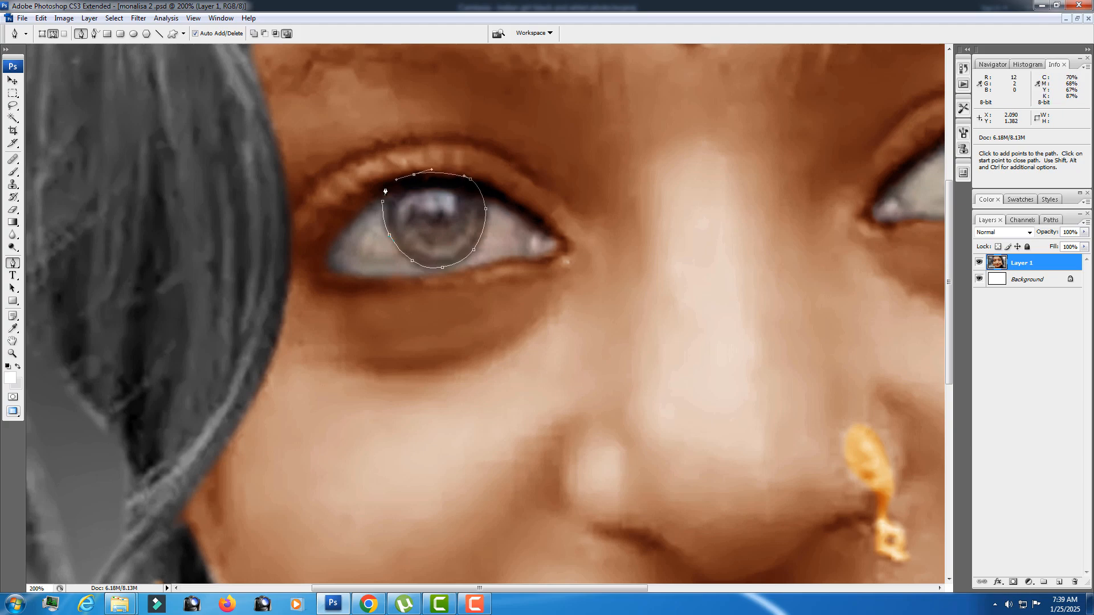
left_click(383, 201)
key("ctrl+minus")
key("ctrl+minus")
key("ctrl+minus")
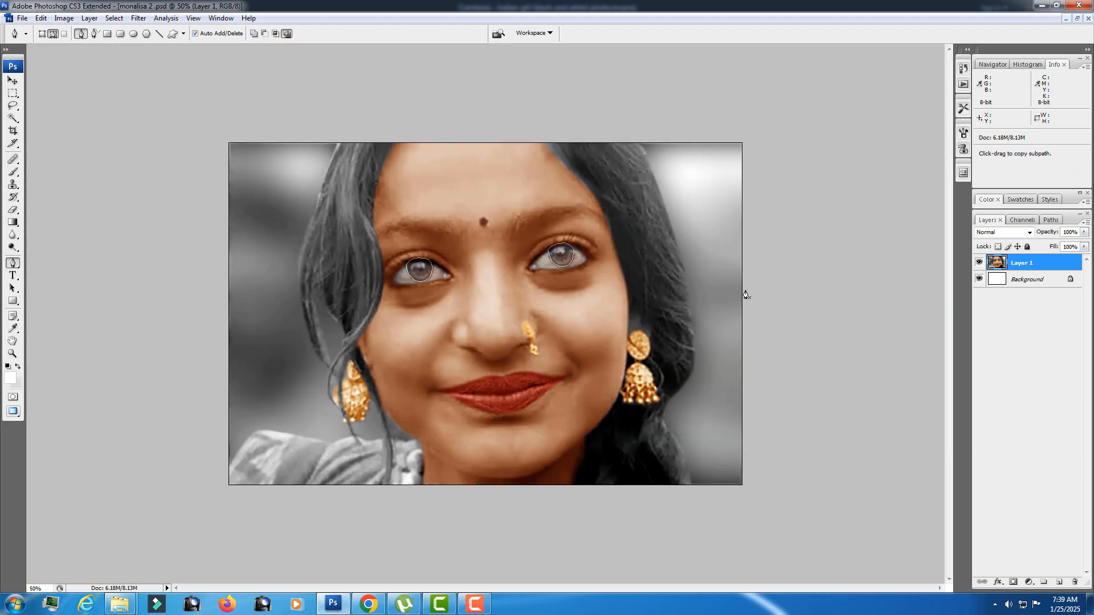
key("ctrl+Return")
- Trim the upper edges of both iris selections along the eyelids with the Lasso tool
left_click(521, 263, "ctrl")
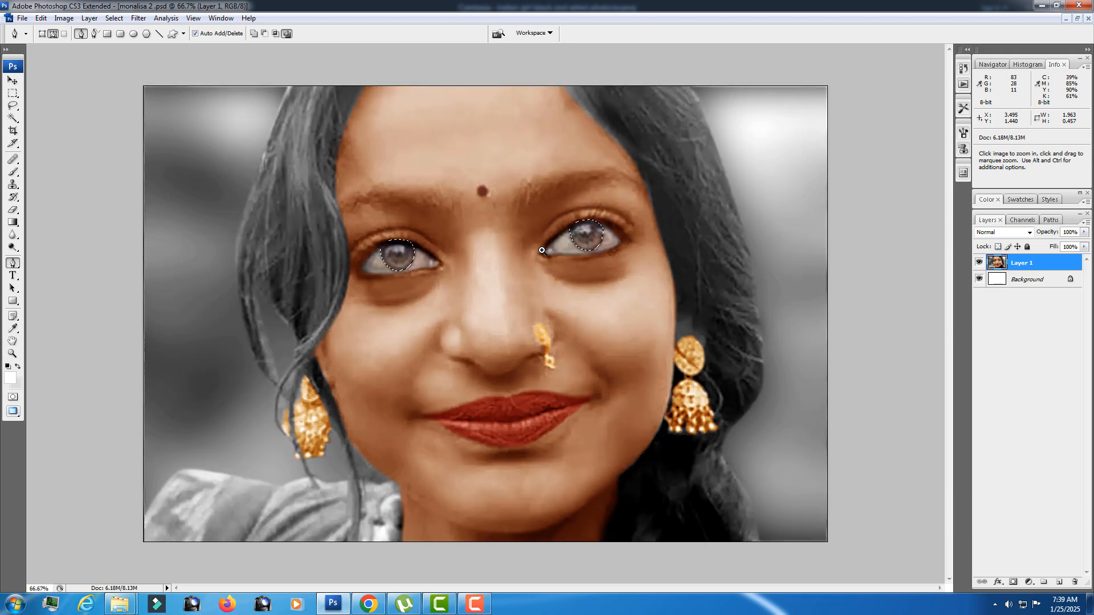
left_click(521, 263, "ctrl")
left_click(541, 250, "ctrl")
key("l")
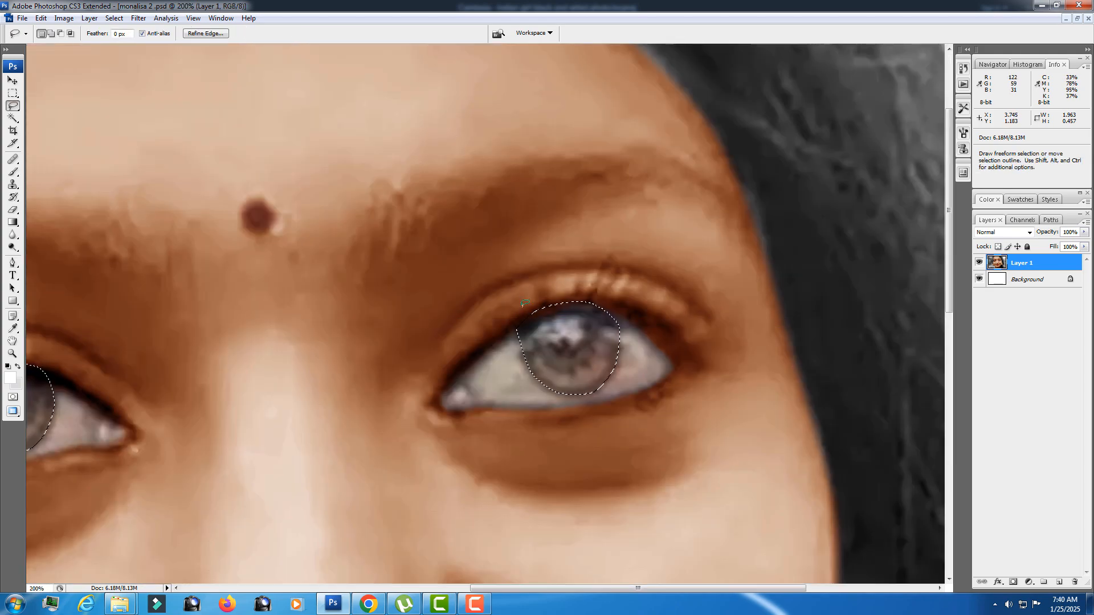
left_click_drag(517, 336, 520, 320)
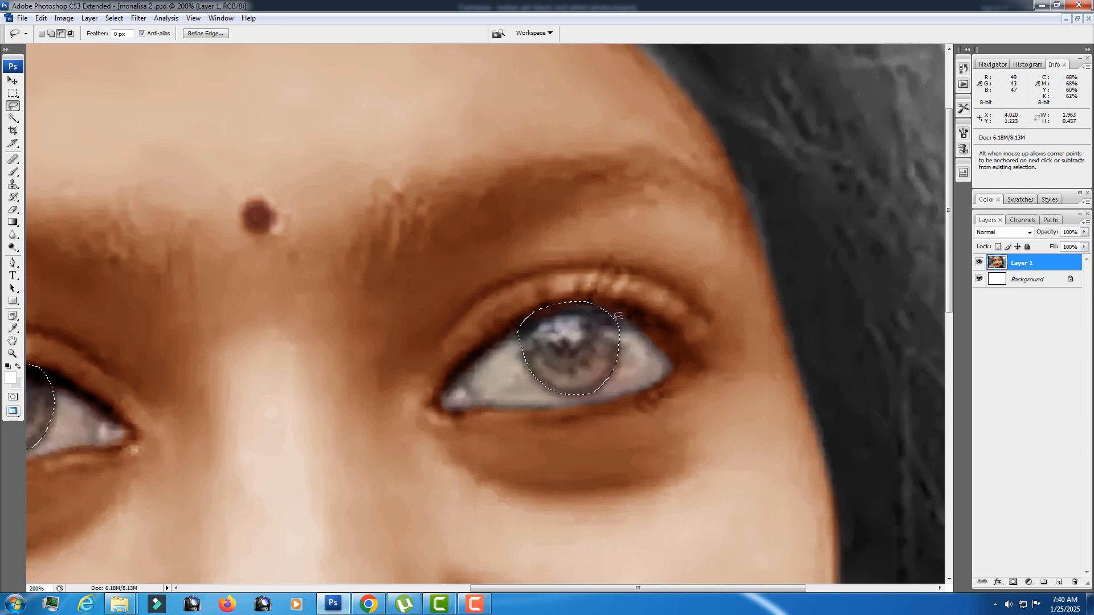
key("space")
left_click_drag(340, 373, 637, 334)
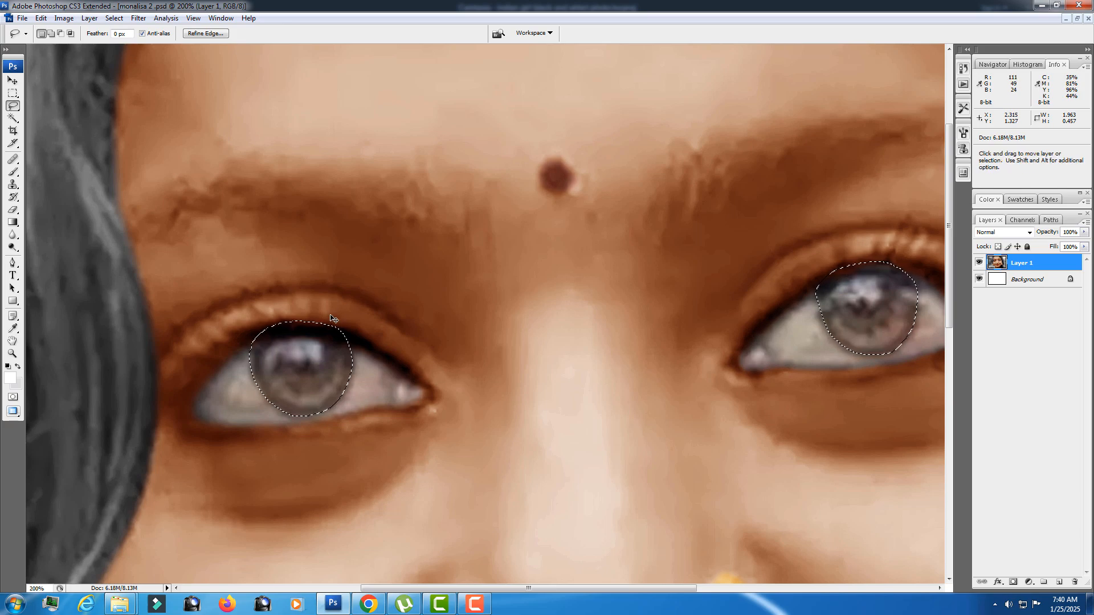
left_click_drag(261, 332, 249, 363)
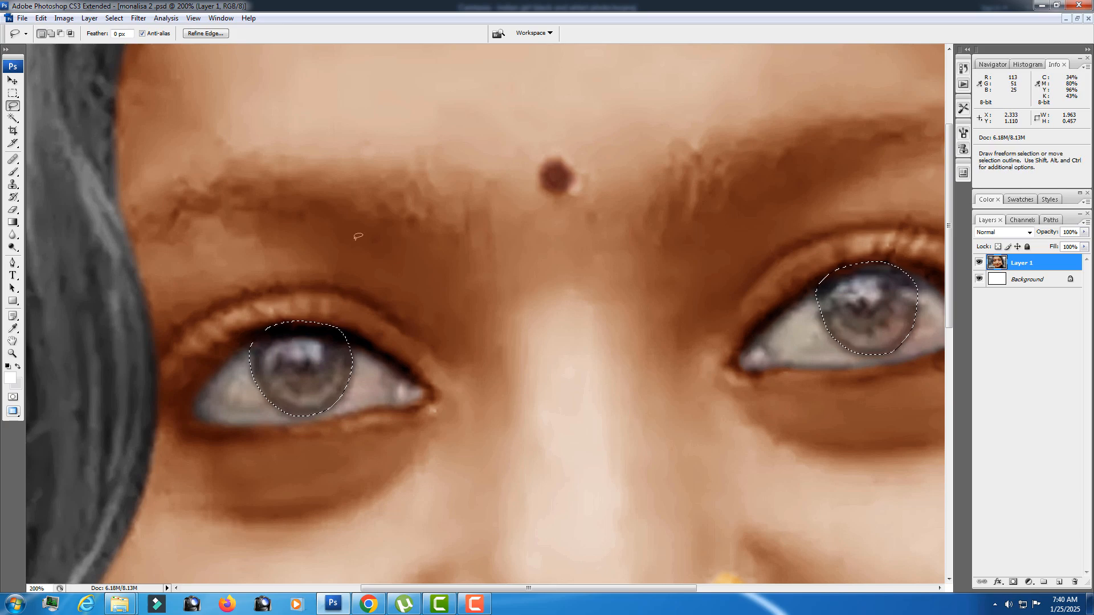
- Feather the selection of both irises by 2 pixels
key("ctrl+minus")
key("ctrl+minus")
key("ctrl+minus")
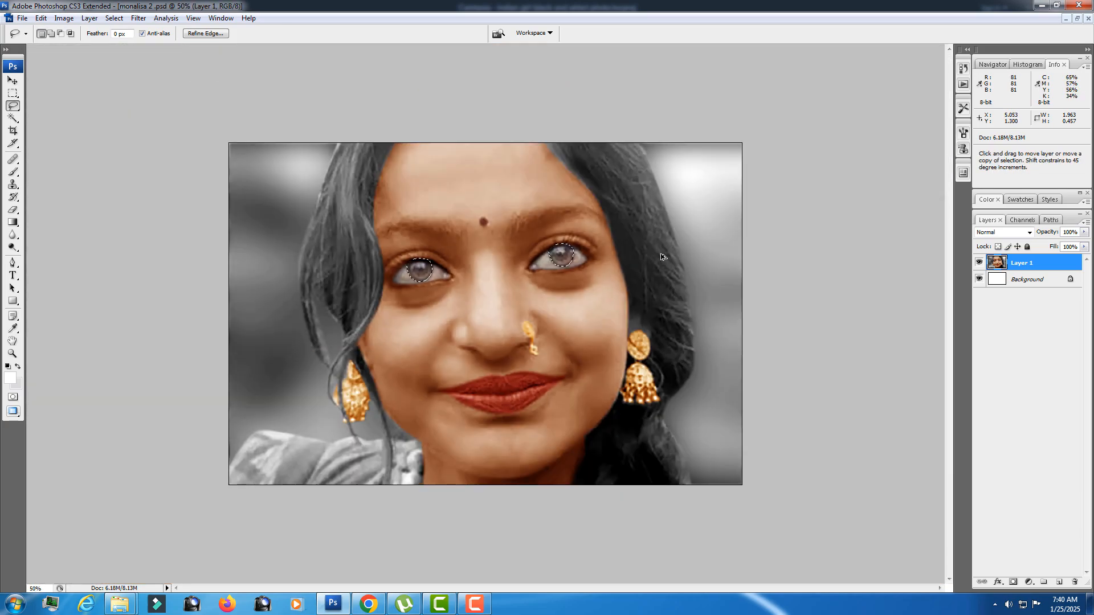
key("ctrl+alt+d")
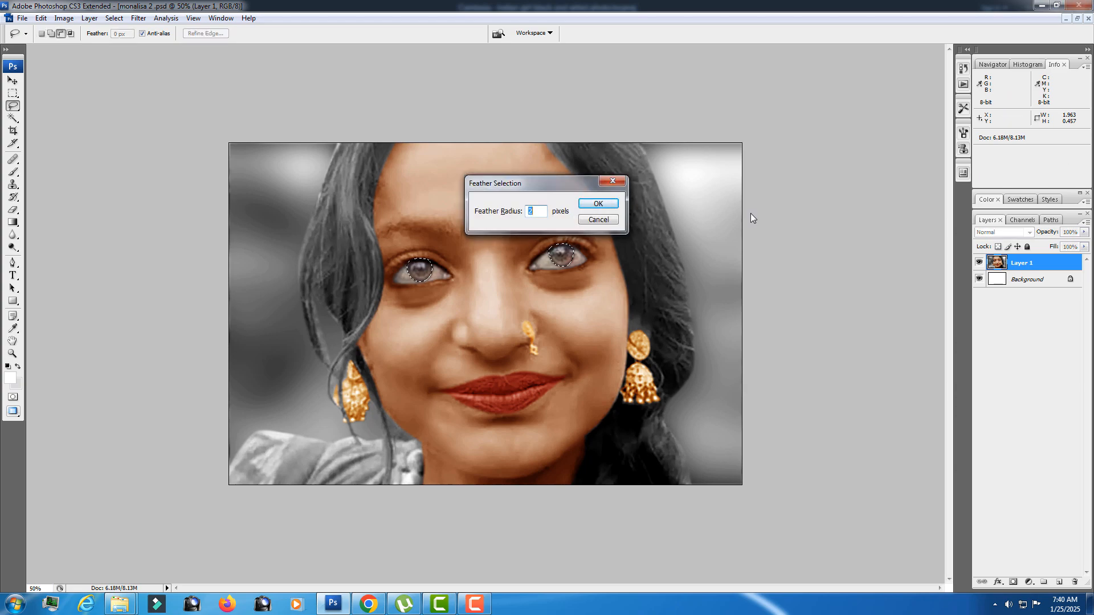
key("Return")
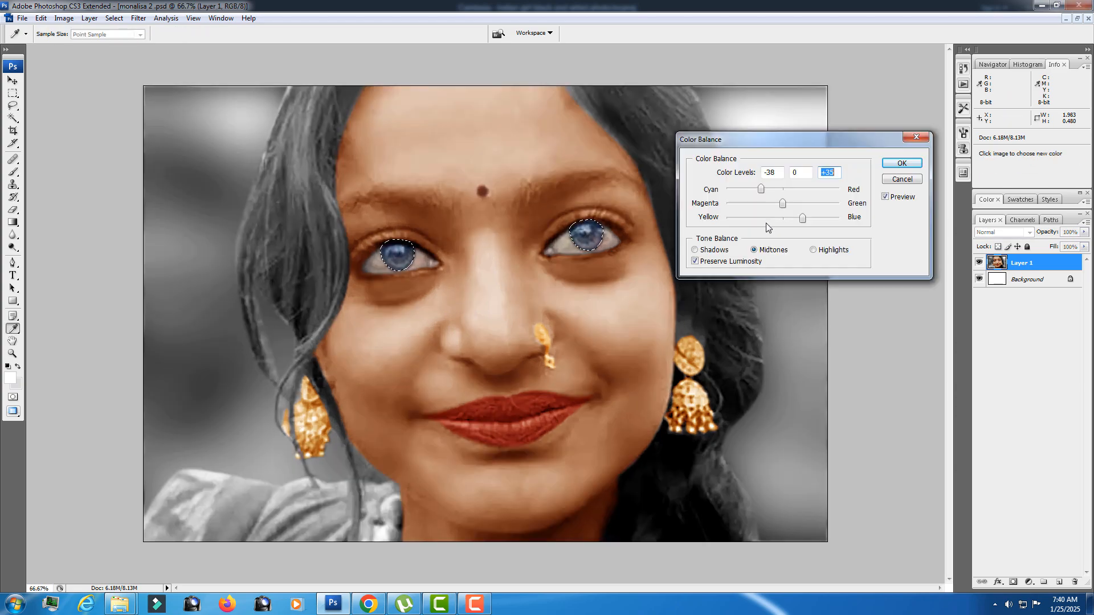
- Tint both irises brown with Color Balance on Midtones, shifting the colour toward red and yellow
left_click_drag(797, 221, 793, 189)
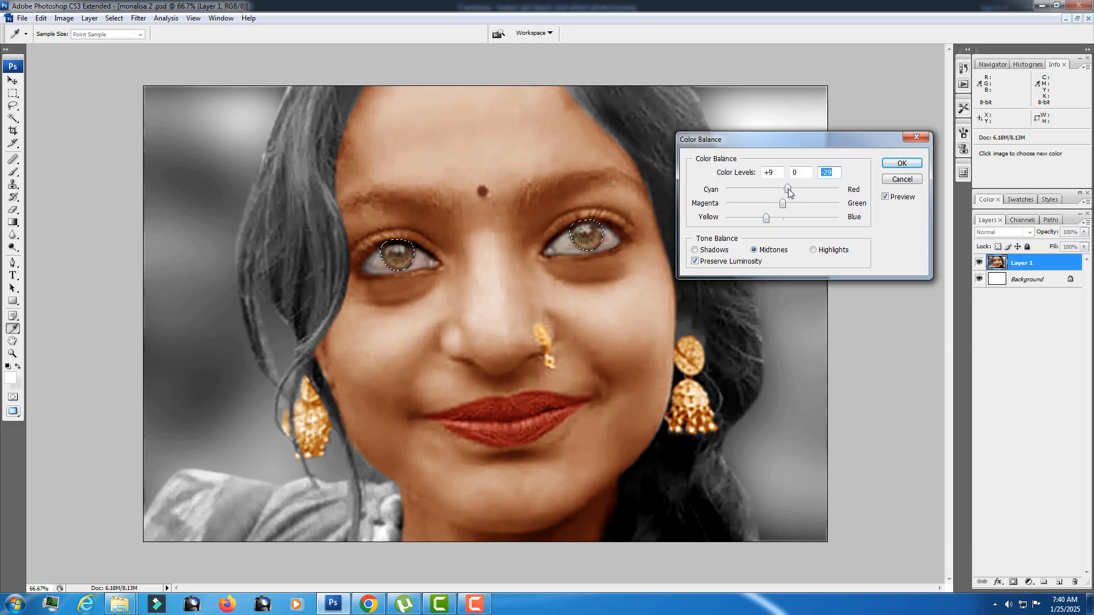
left_click(789, 190)
left_click_drag(765, 217, 763, 217)
left_click_drag(798, 188, 762, 223)
left_click(902, 164)
key("ctrl+minus")
key("ctrl+minus")
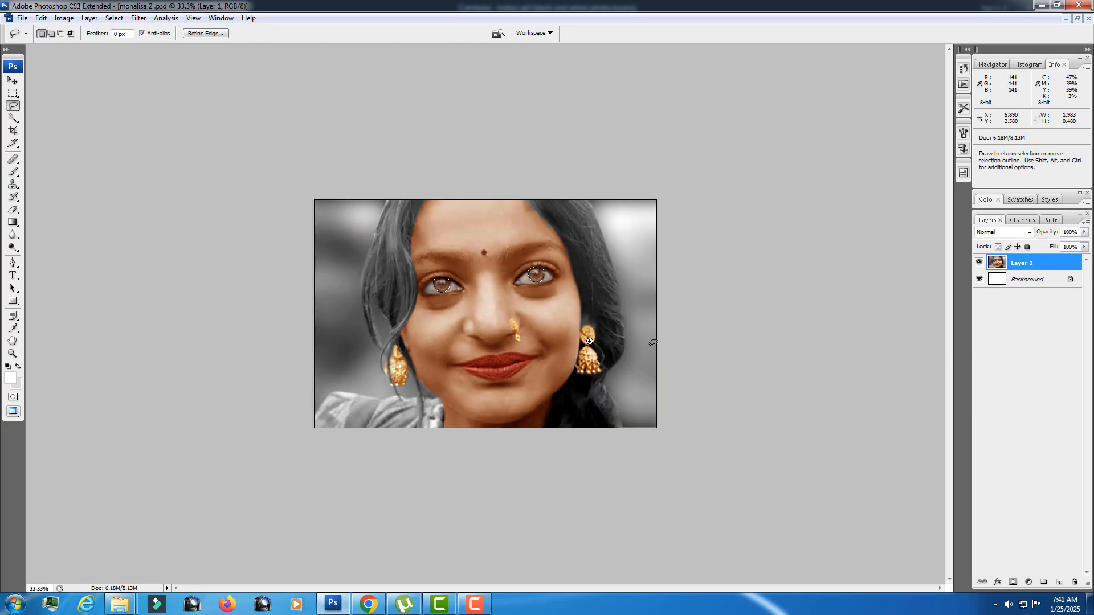
left_click(574, 255, "ctrl")
key("ctrl+plus")
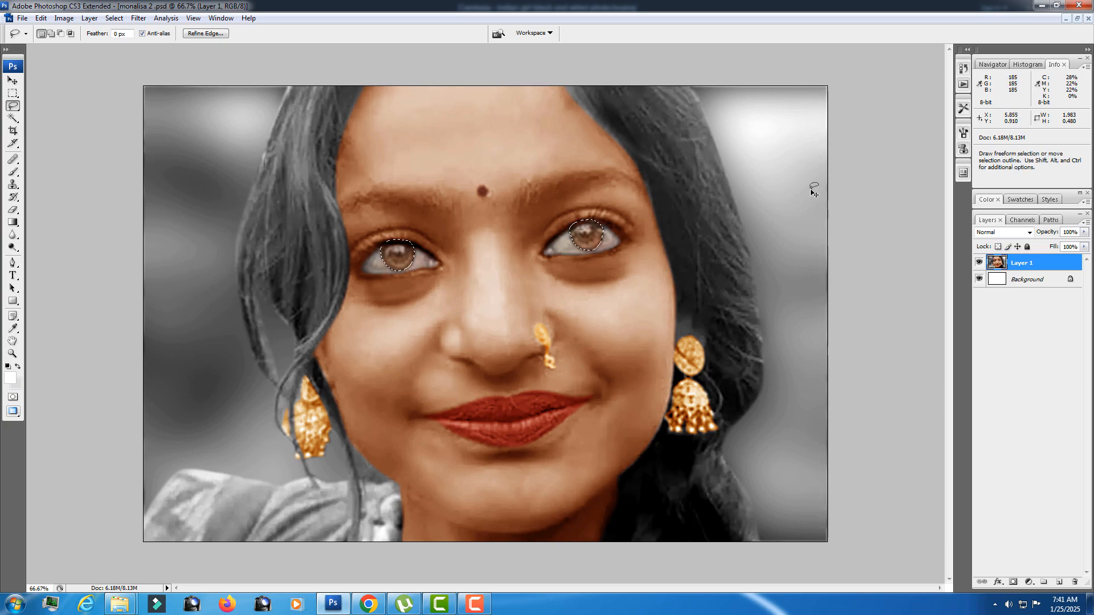
- Duplicate the brown-eyed image as "monalisa 2 copy" and return to the original document in a floating window
key("alt")
key("alt+i")
key("alt+d")
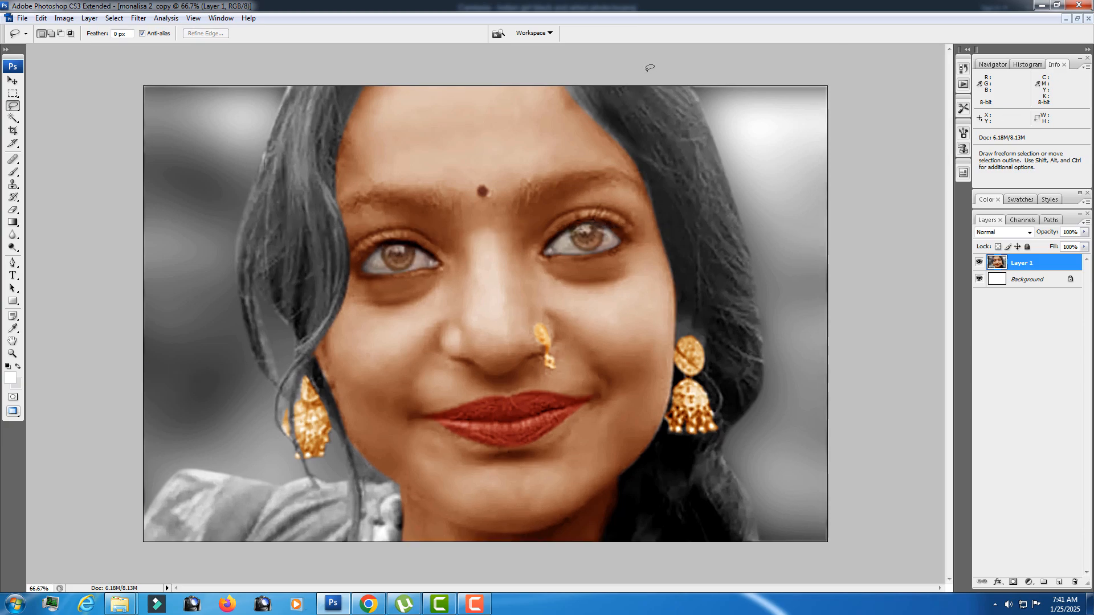
left_click(1077, 18)
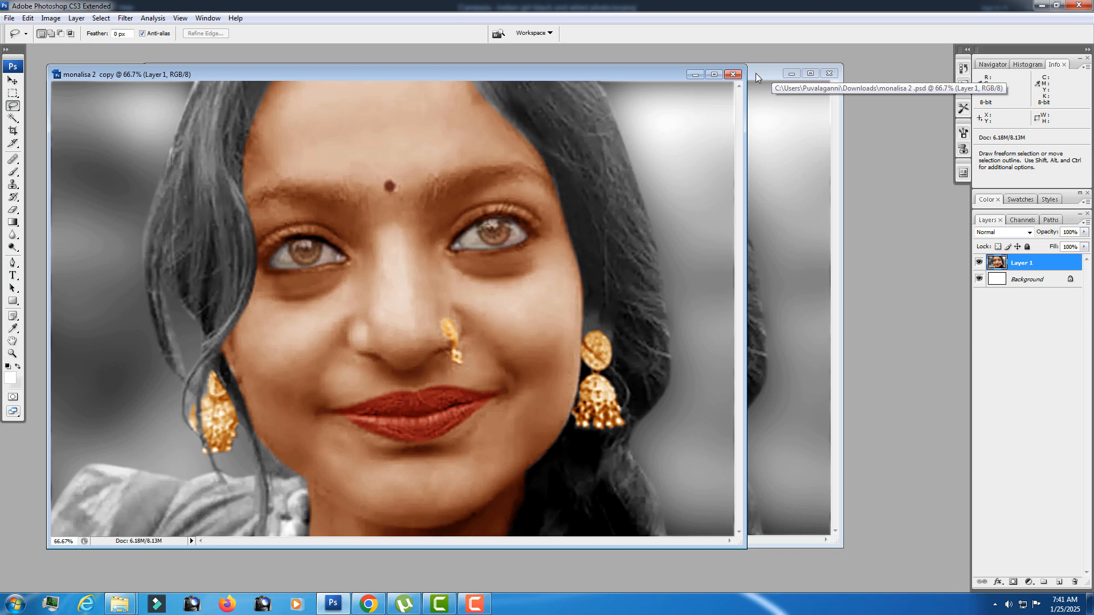
left_click(751, 74)
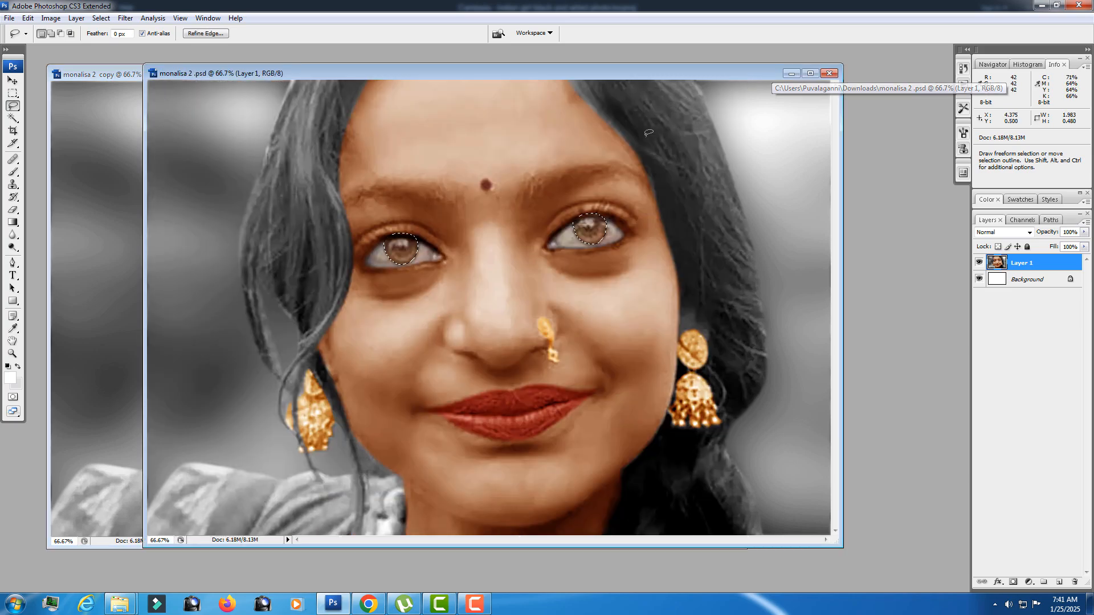
- Recolour the irises in the original image violet-blue with a Midtones Color Balance of -34, 0, +79
key("ctrl+b")
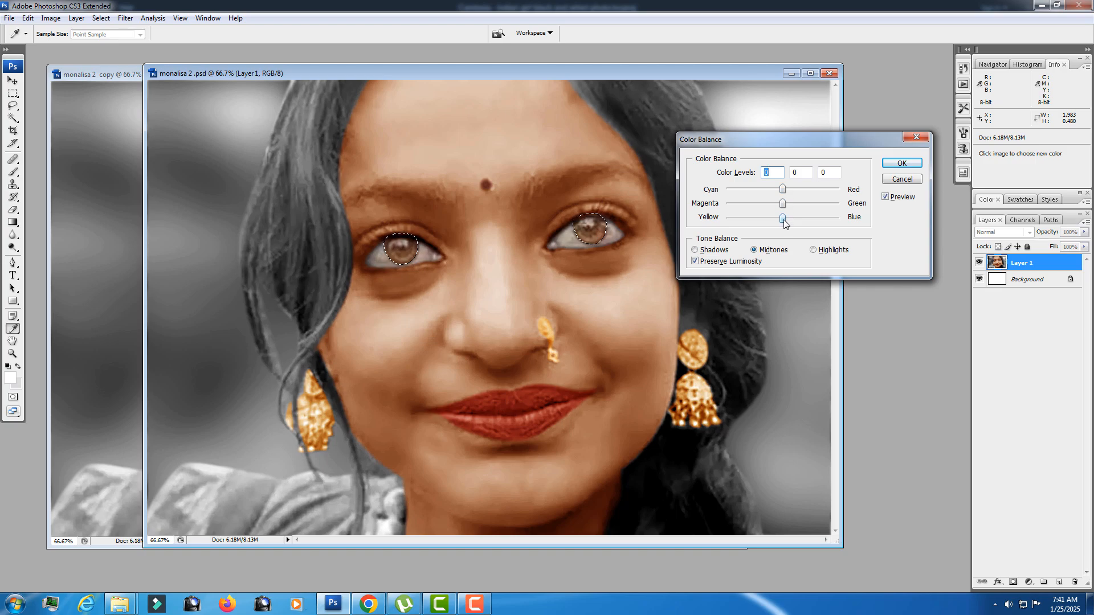
left_click_drag(783, 219, 791, 187)
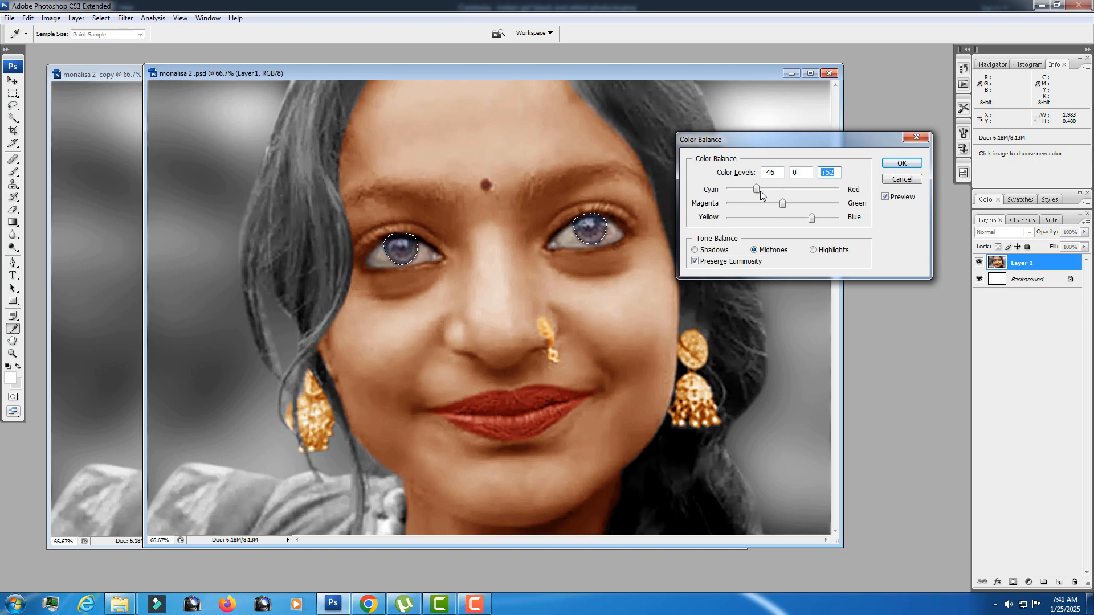
left_click_drag(761, 195, 760, 196)
mouse_move(811, 221)
left_mouse_down()
mouse_move(803, 223)
mouse_move(824, 221)
left_mouse_up()
left_click_drag(756, 189, 758, 189)
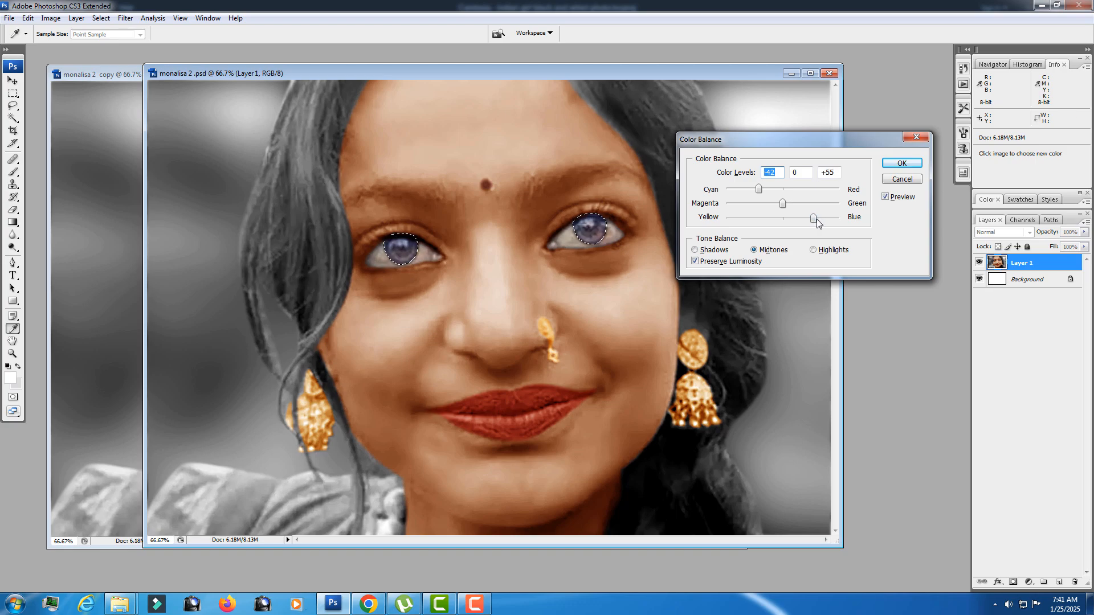
left_click_drag(820, 219, 827, 218)
left_click_drag(758, 188, 764, 193)
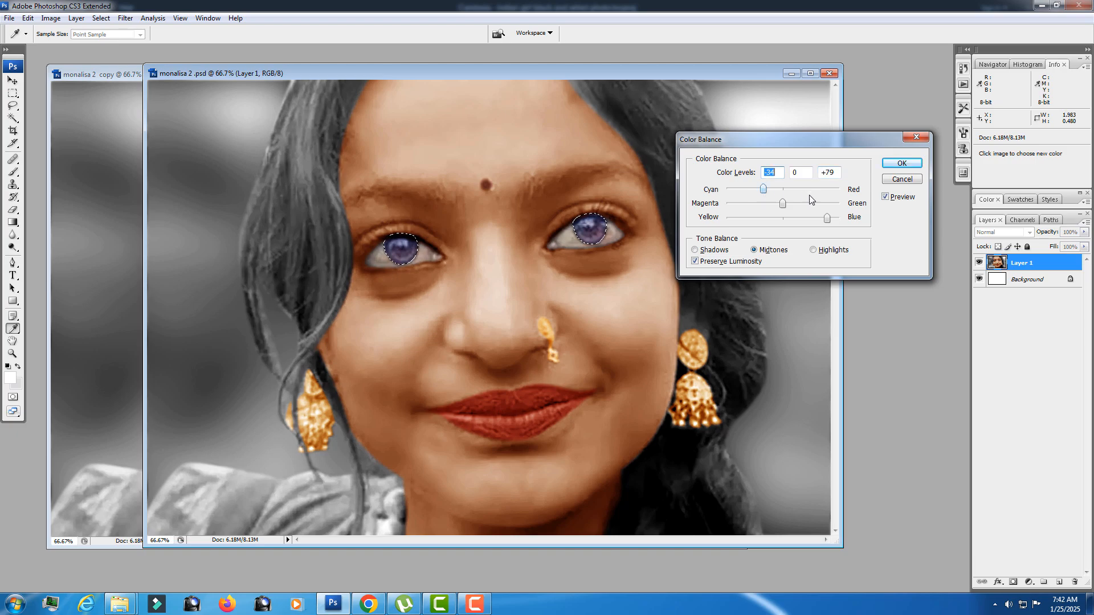
left_click(901, 163)
- Shift the original image's window away from the copy and clear the iris selection
left_click(684, 216, "alt")
left_click(685, 216, "alt")
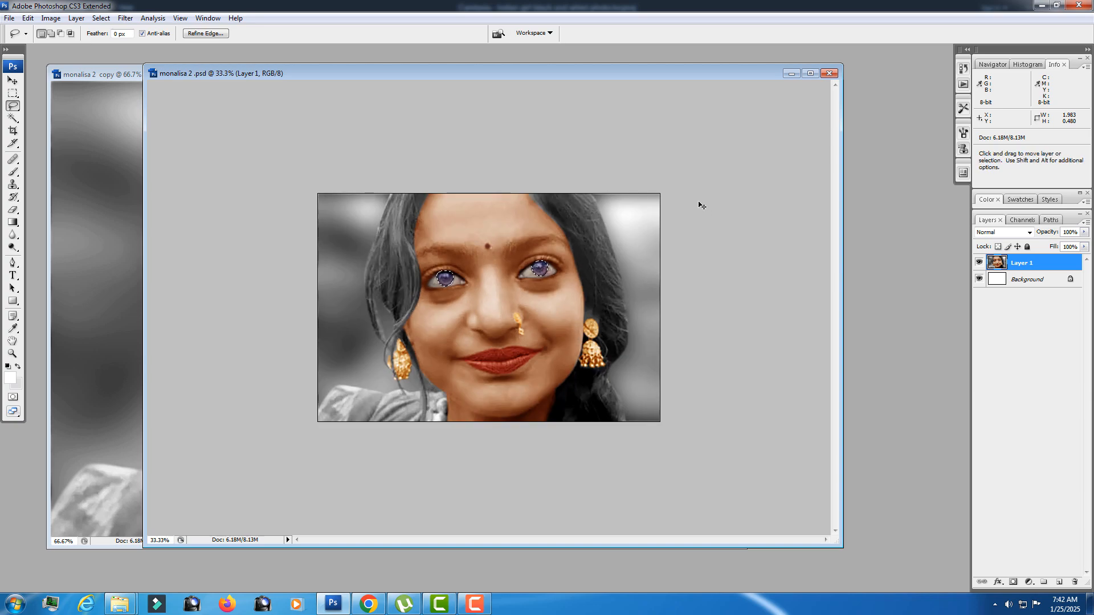
left_click(583, 263, "ctrl")
left_click(583, 263, "ctrl")
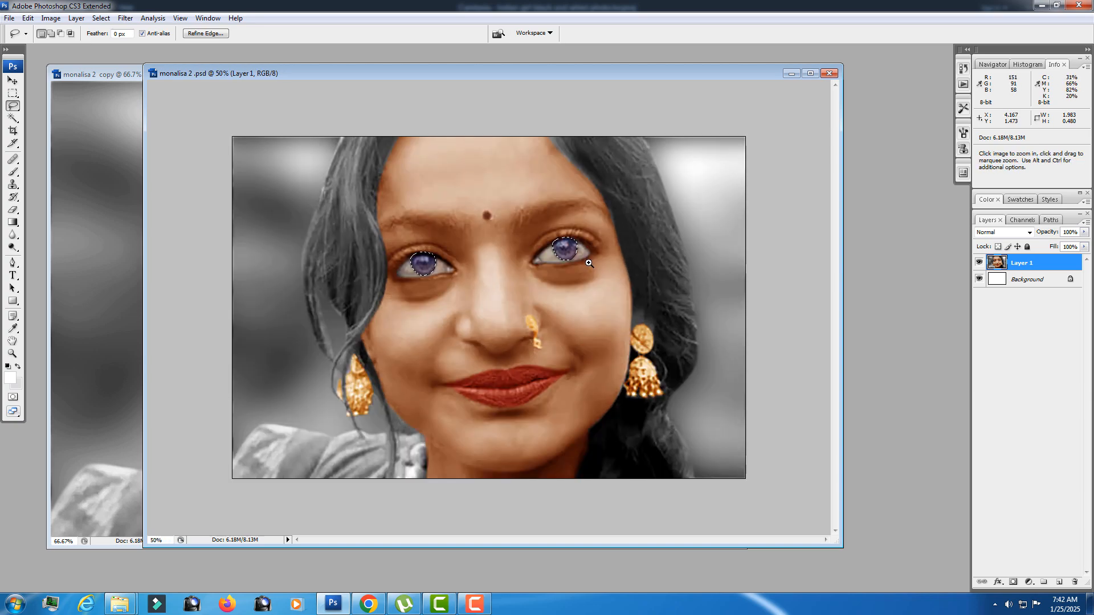
left_click(597, 264, "ctrl")
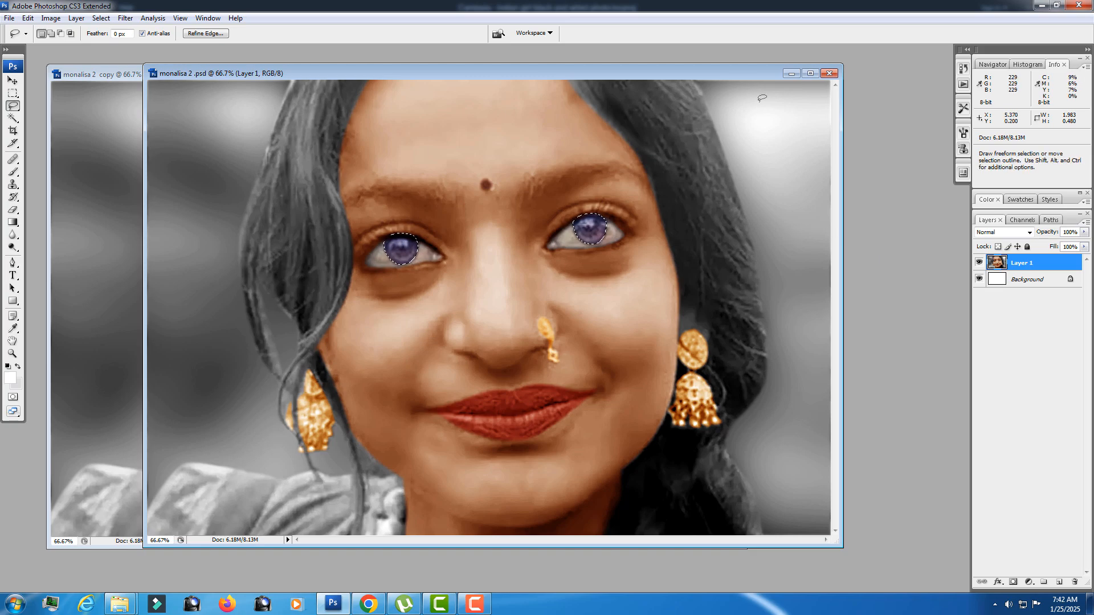
left_click_drag(733, 70, 815, 73)
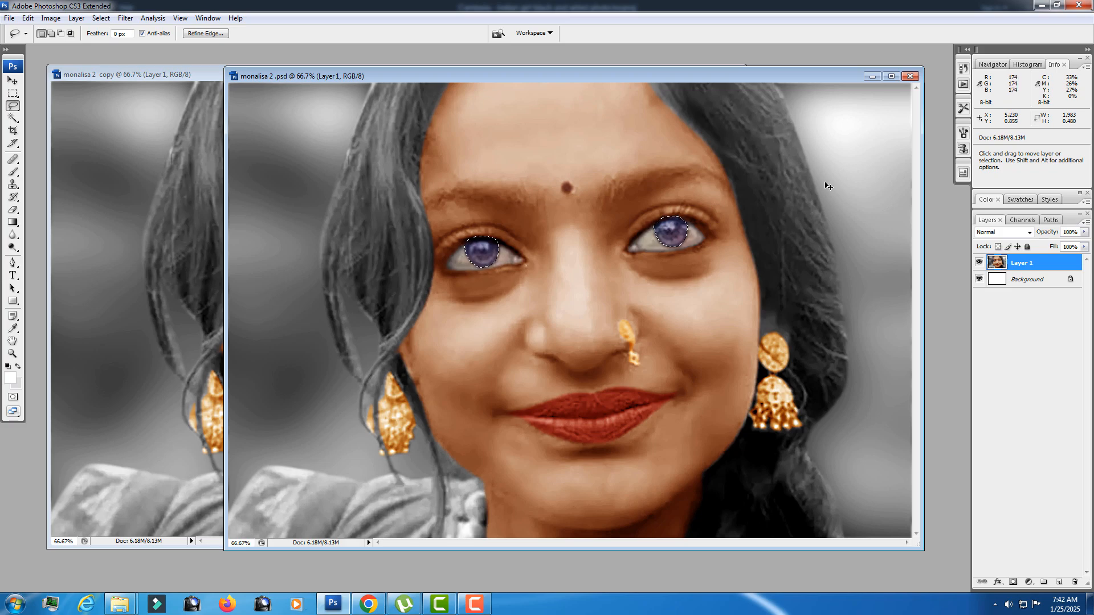
key("ctrl+d")
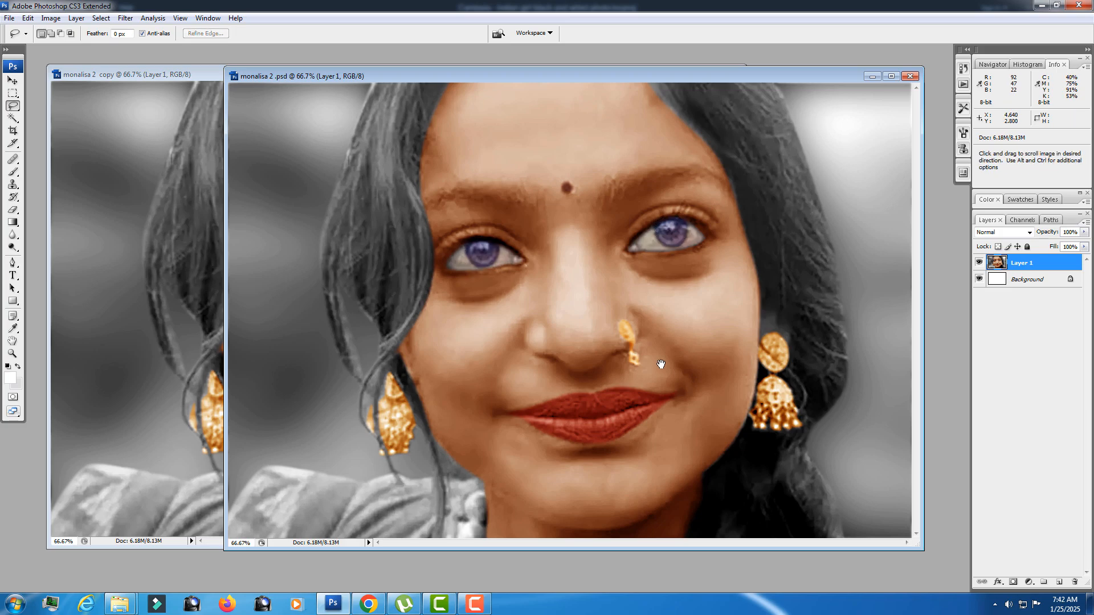
- Arrange the brown-eyed copy and the blue-eyed original side by side, with the copy at 25% and the original at 50% zoom
left_click(640, 316, "alt")
left_click(663, 304, "alt")
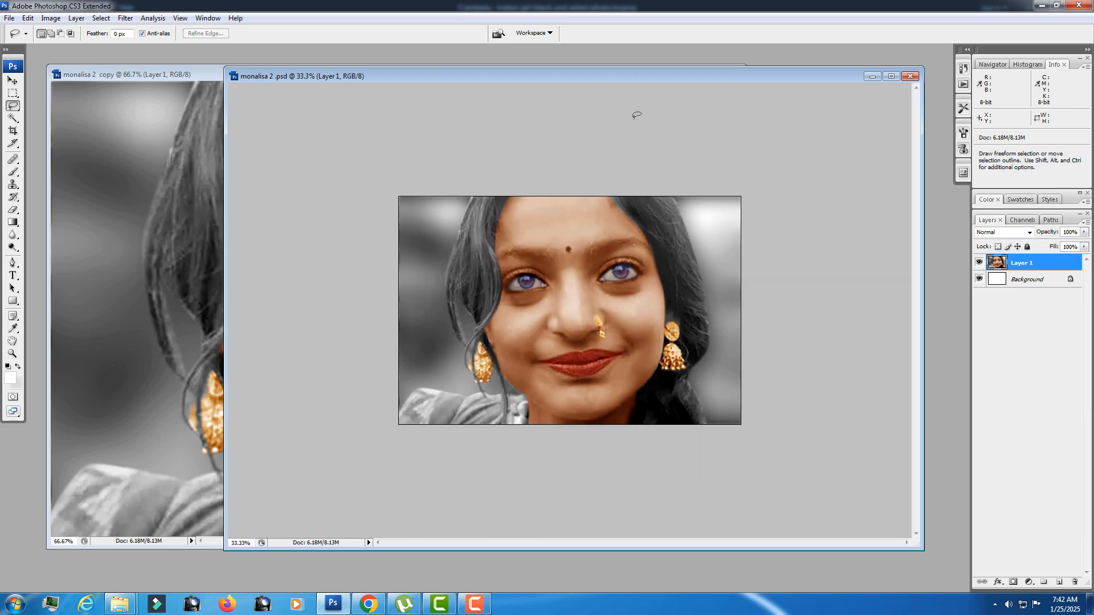
left_click(910, 75)
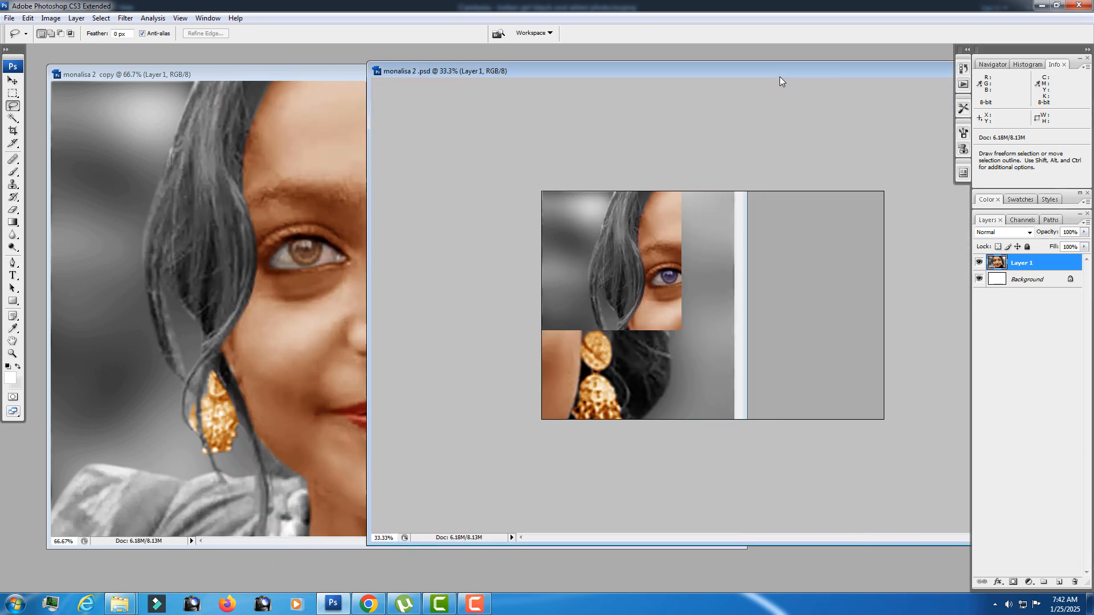
left_click(774, 93, "alt")
left_click(324, 73)
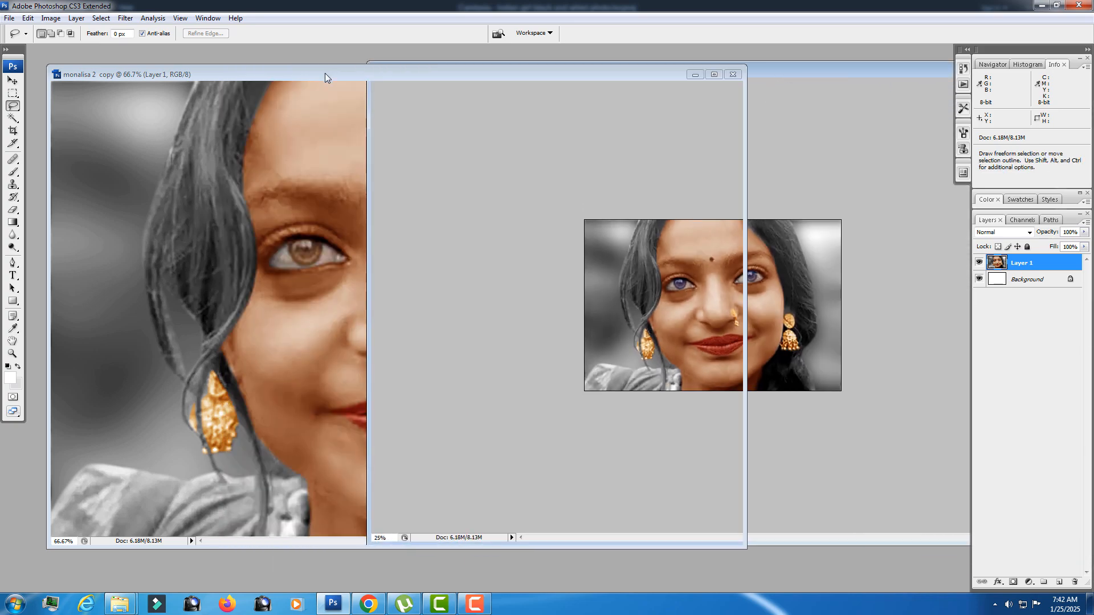
left_click(376, 106, "alt")
left_click(443, 121, "alt")
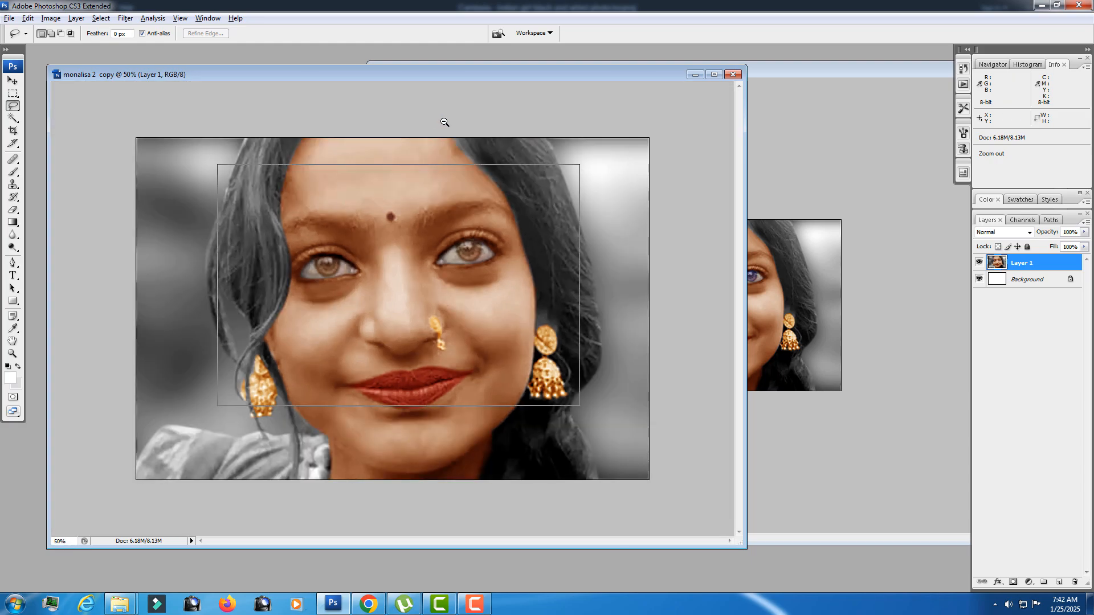
left_click(444, 122, "alt")
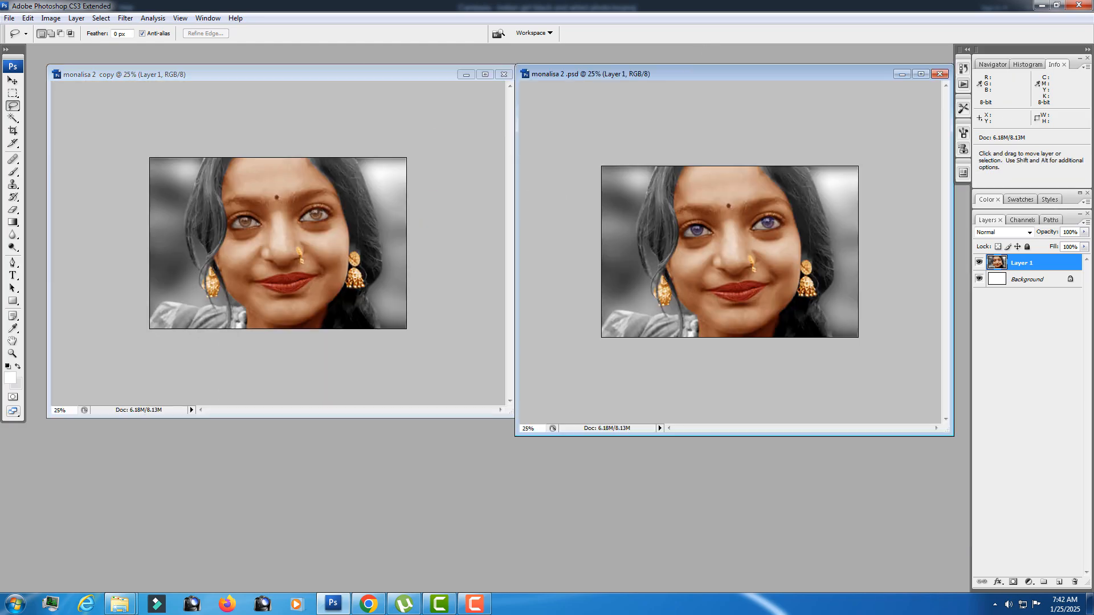
key("ctrl+plus")
key("ctrl+plus")
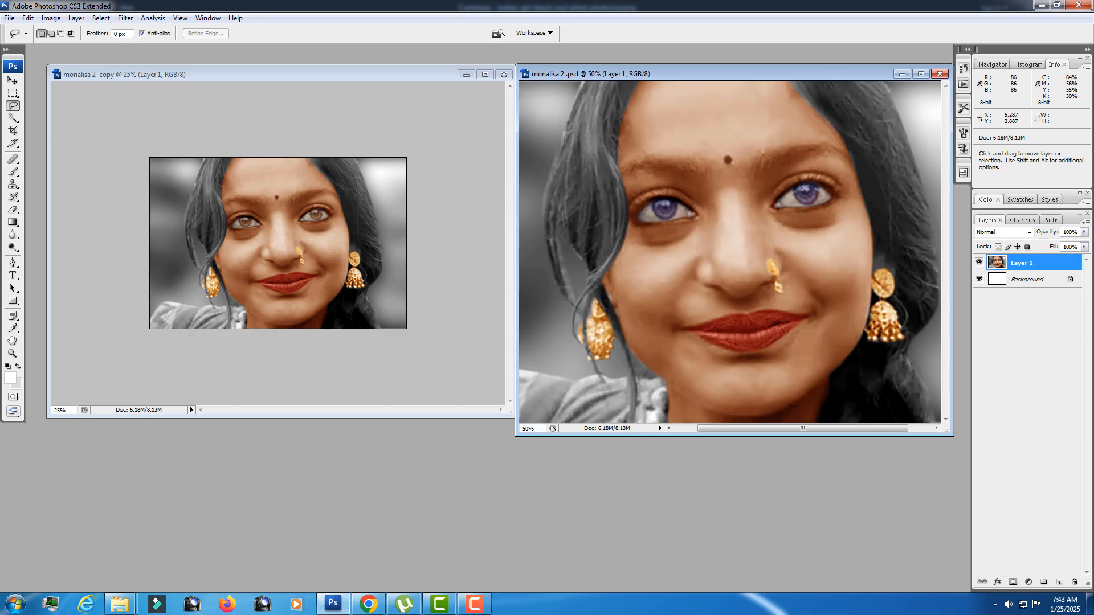
- Set the brown-eyed copy's view to 50% and enlarge its window to match the blue-eyed original beside it
key("ctrl+p")
left_click(744, 168)
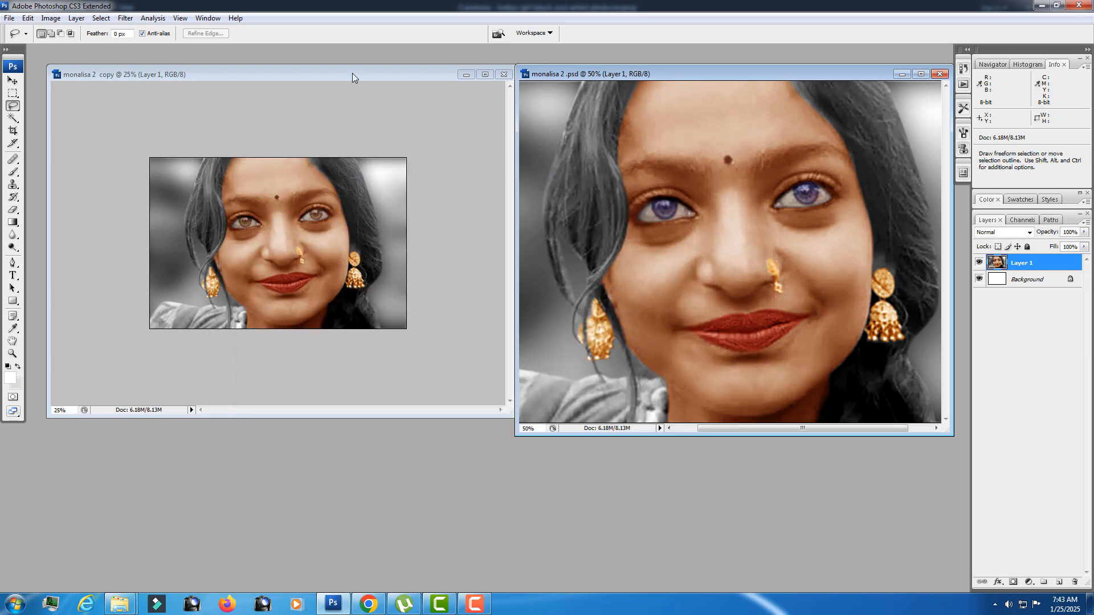
left_click(351, 73)
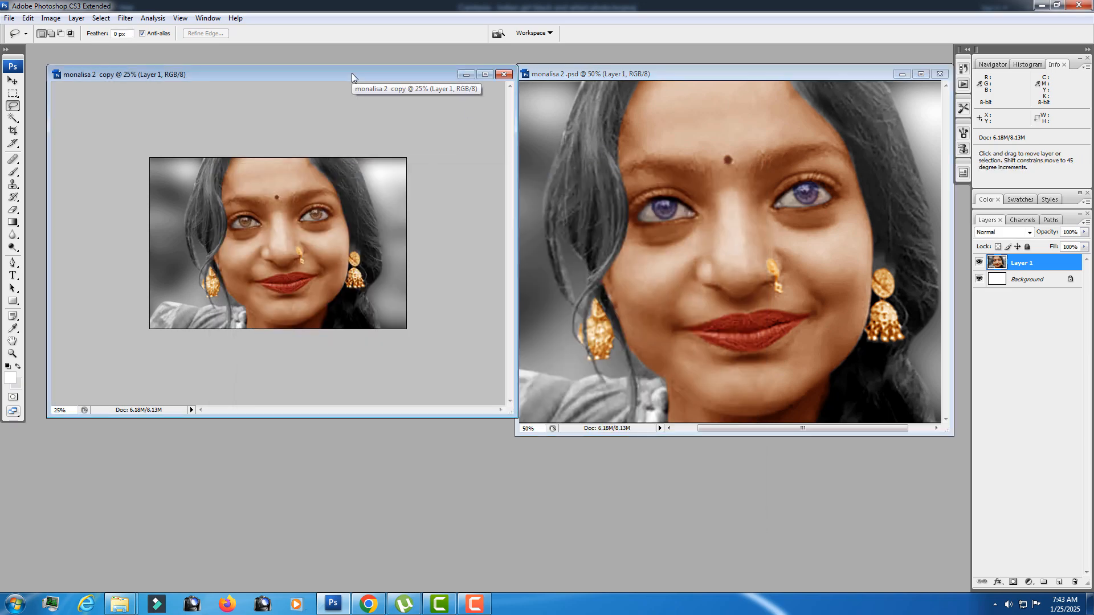
key("ctrl+plus")
key("ctrl+plus")
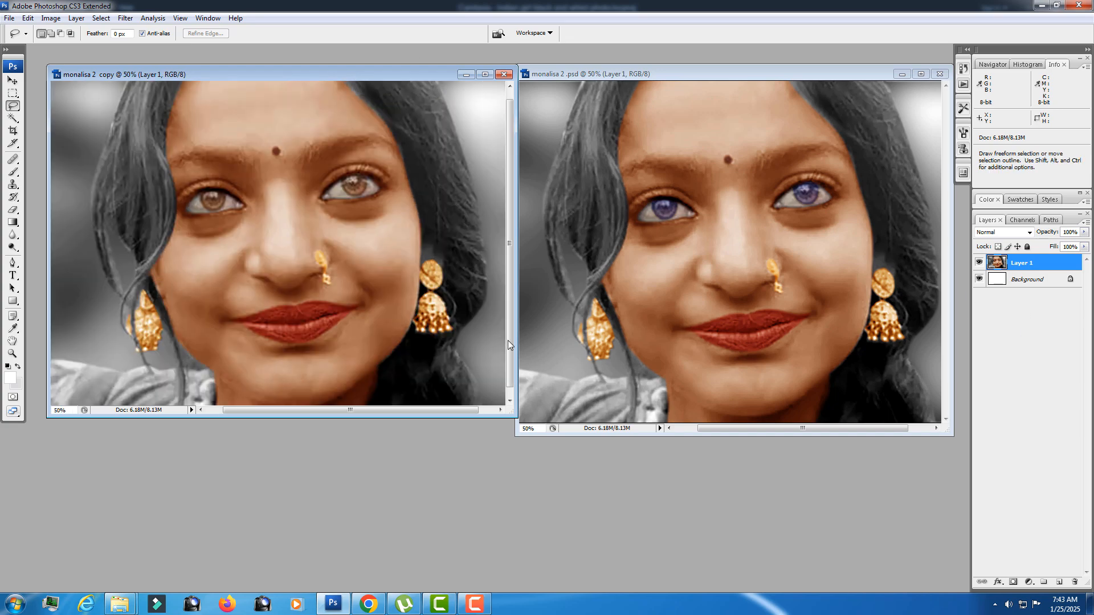
mouse_move(514, 414)
left_mouse_down()
mouse_move(515, 446)
mouse_move(515, 436)
left_mouse_up()
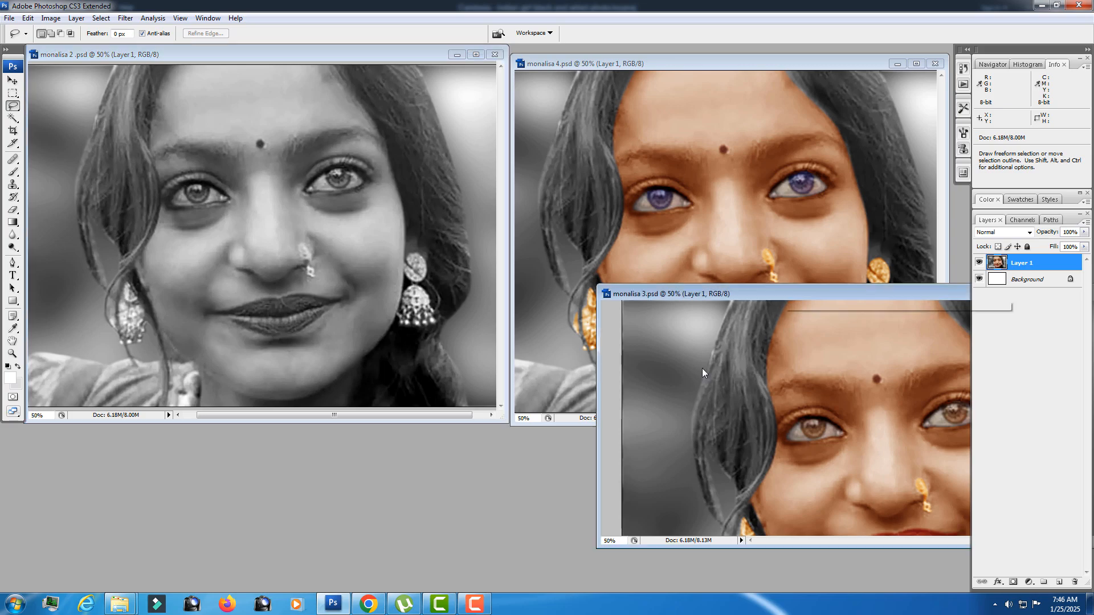
- Place monalisa 3 centred beneath the other two portraits in a smaller window at 25% zoom
left_click_drag(775, 293, 176, 343)
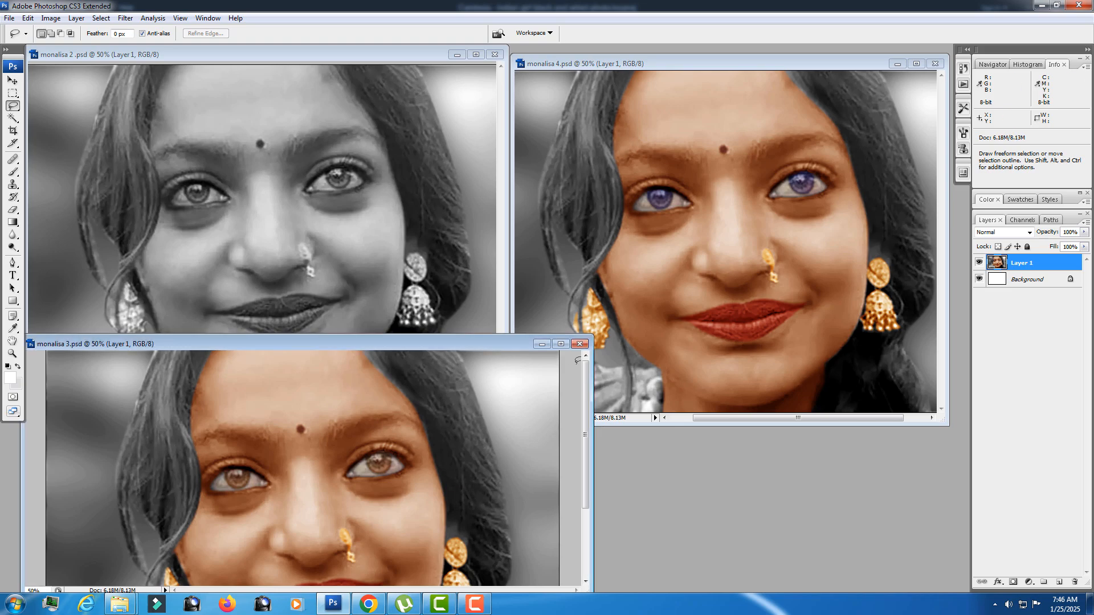
key("ctrl")
key("ctrl+minus")
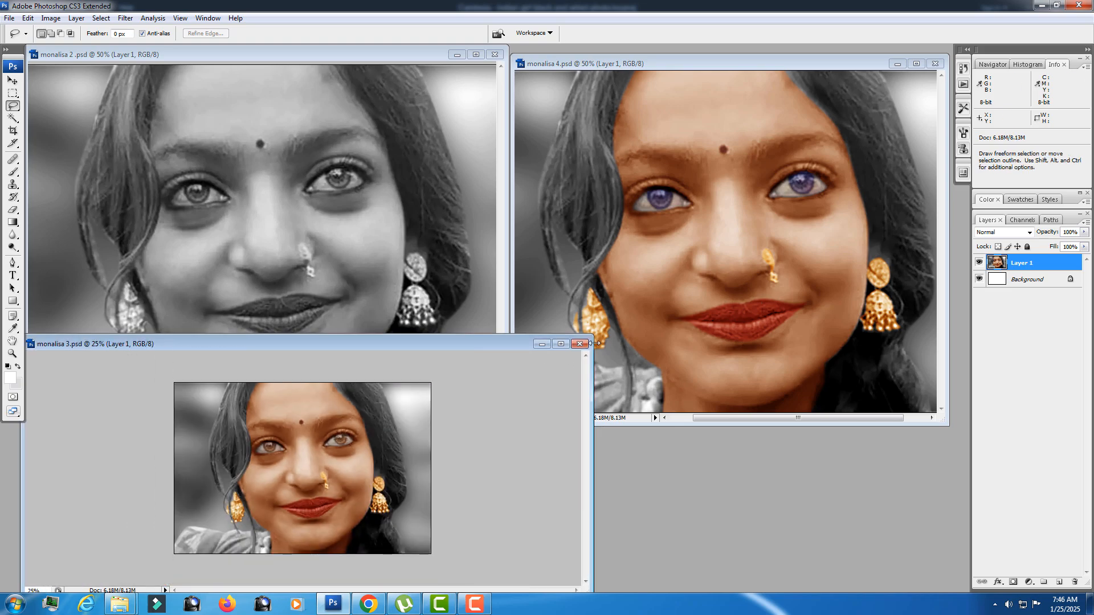
left_click_drag(592, 338, 505, 423)
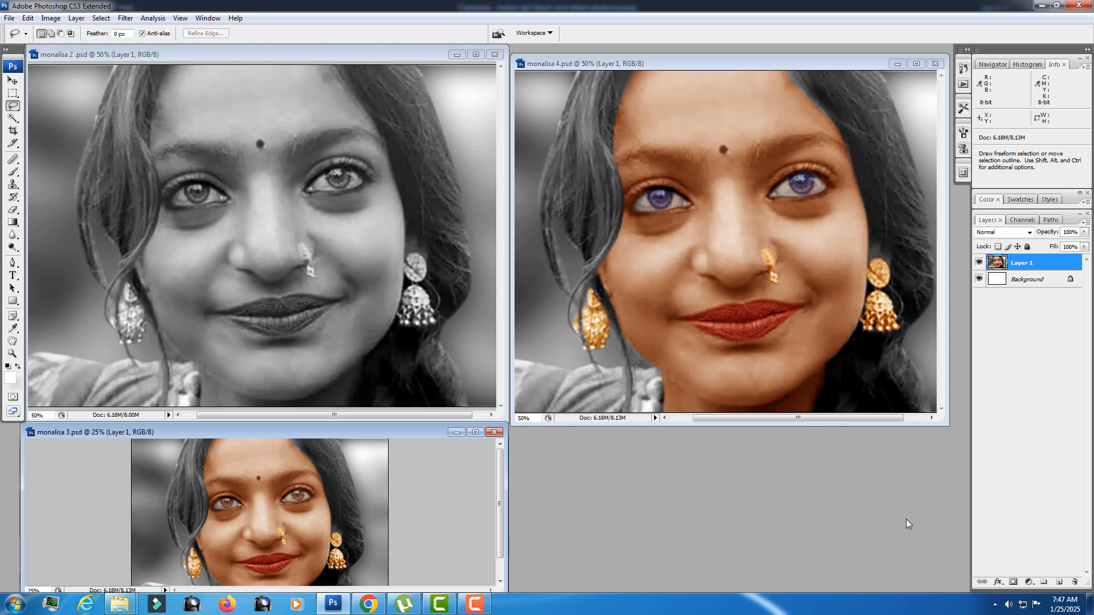
left_click_drag(383, 426, 603, 422)
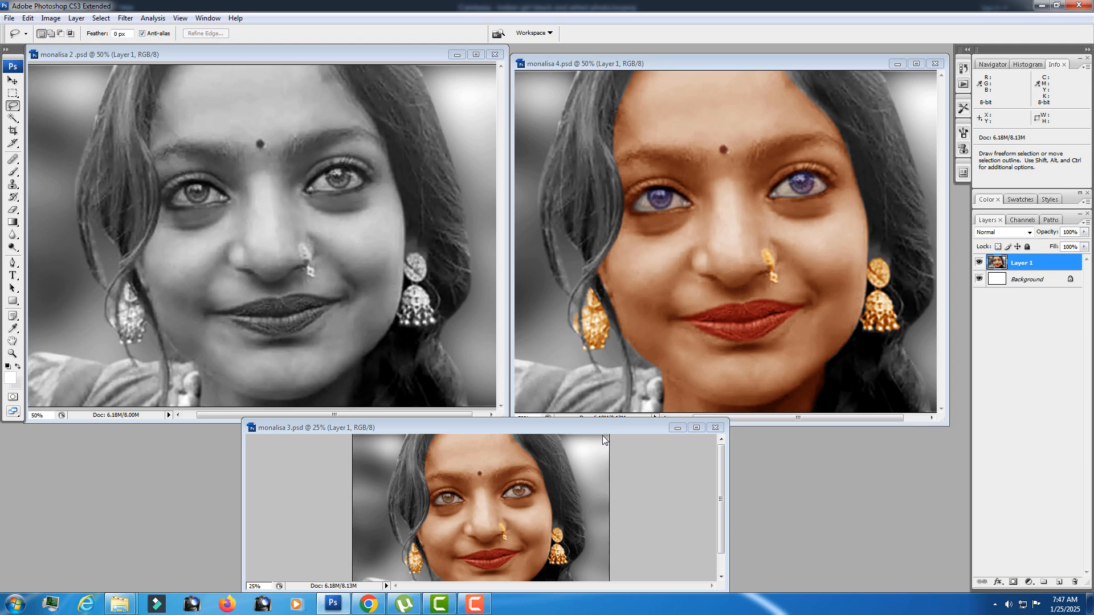
- Fit the whole monalisa 3 portrait inside its small window at 16.7% zoom
left_click(559, 474, "ctrl")
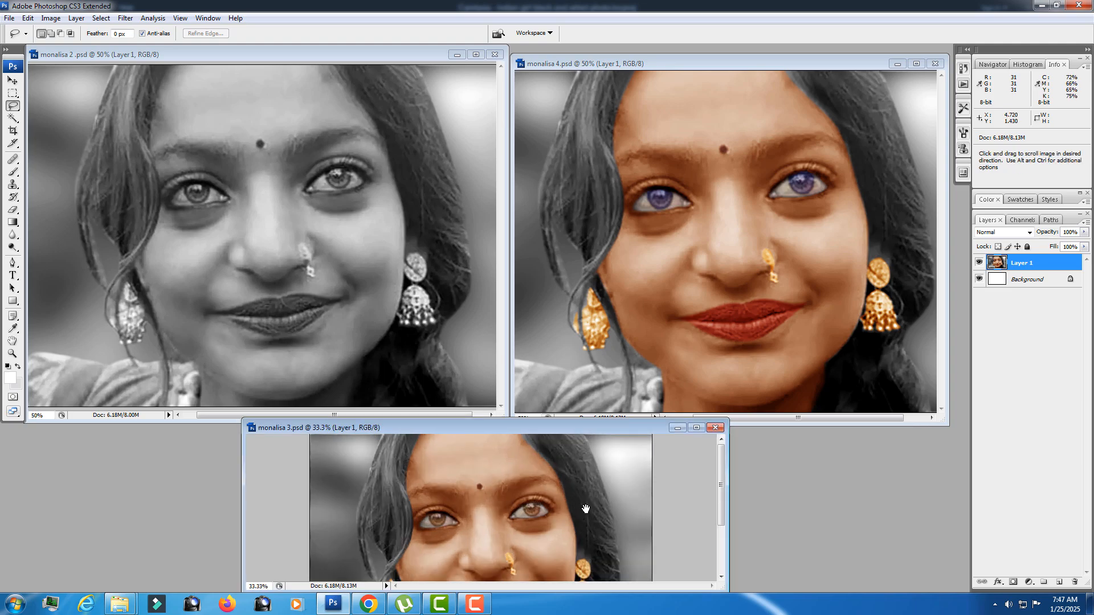
left_click_drag(586, 509, 594, 475)
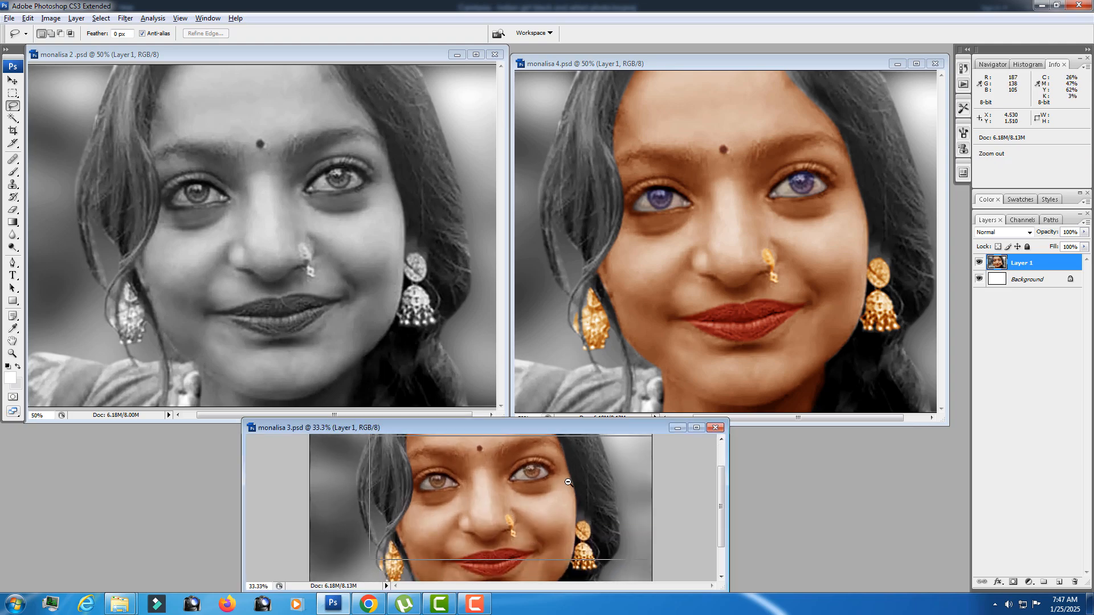
left_click(570, 486, "alt")
left_click(570, 486, "alt")
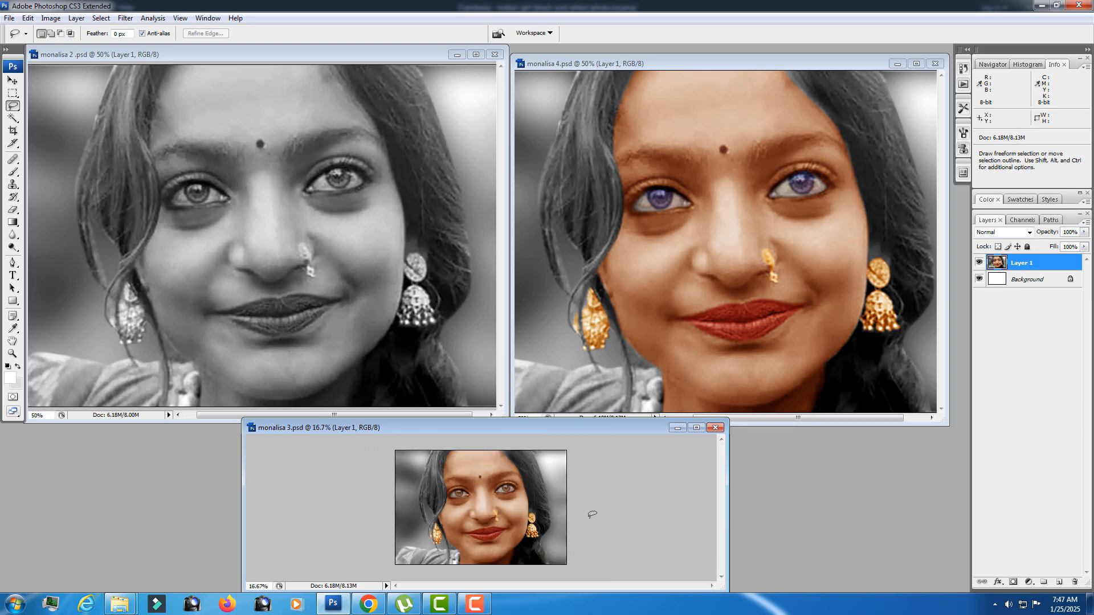
- Raise the monalisa 4 window so its lower edge lines up with the monalisa 2 window
left_click_drag(627, 67, 627, 57)
right_click(627, 57)
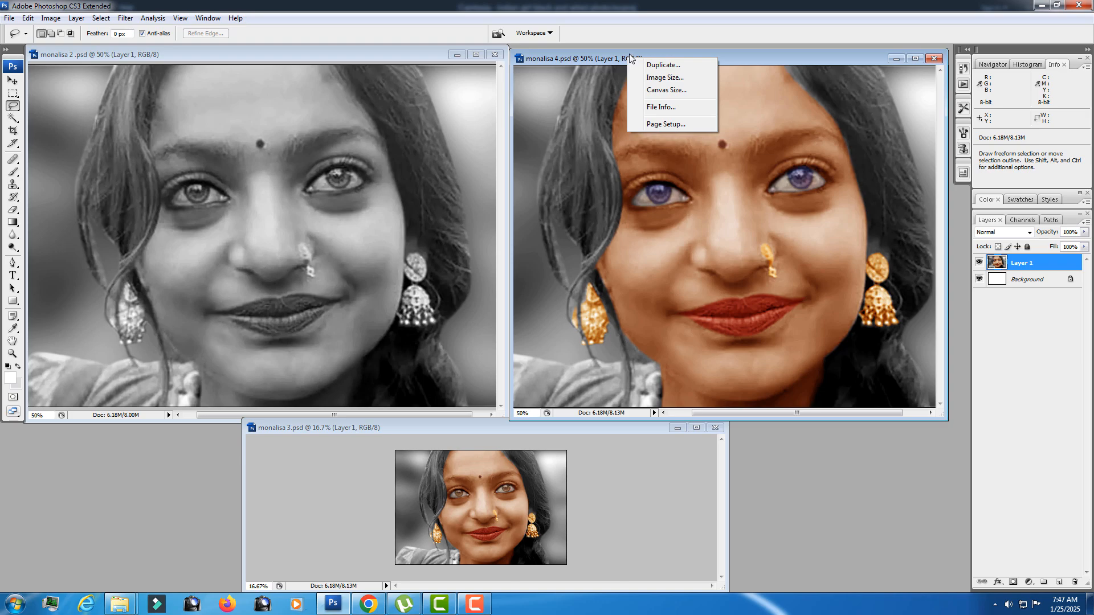
left_click(629, 54)
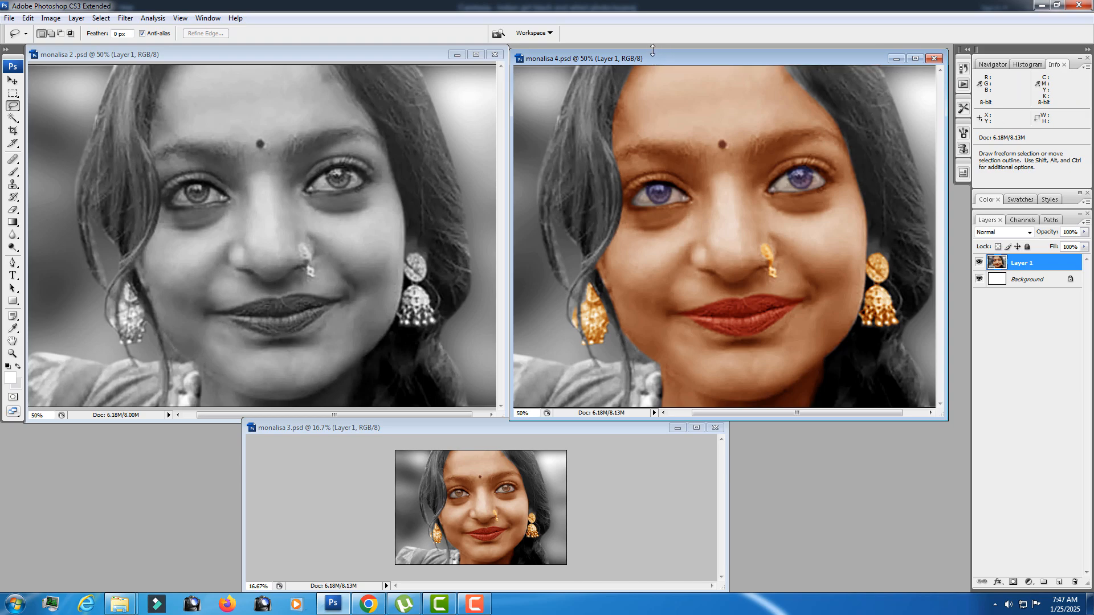
- Swap monalisa 3 into monalisa 4's place beside monalisa 2, enlarging its window to match and setting its zoom to 50%
left_click_drag(647, 79, 159, 415)
left_click_drag(567, 417, 789, 50)
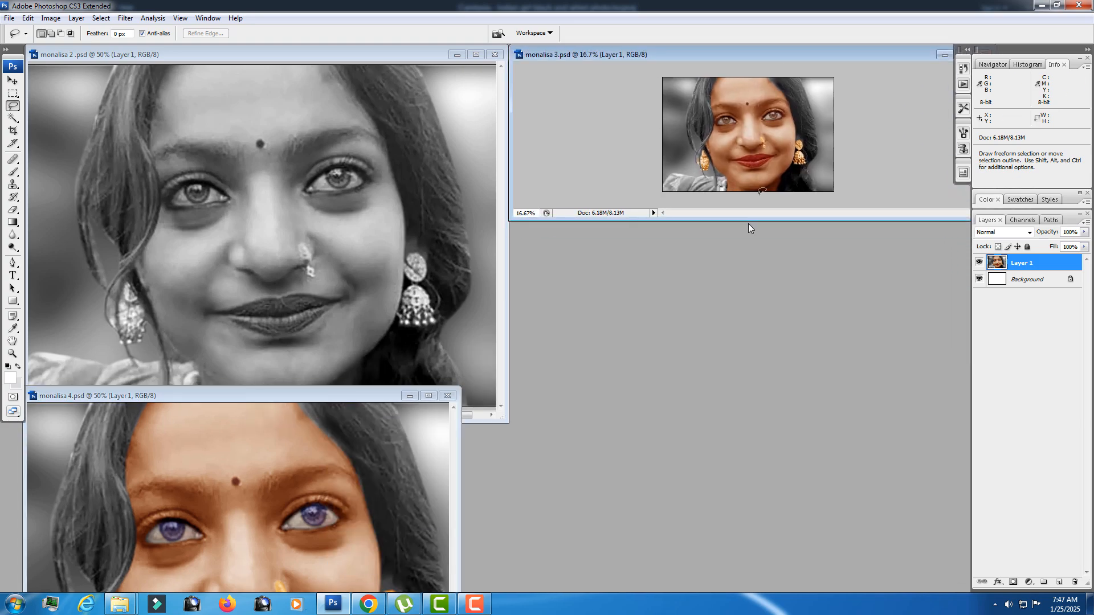
left_click_drag(734, 220, 744, 423)
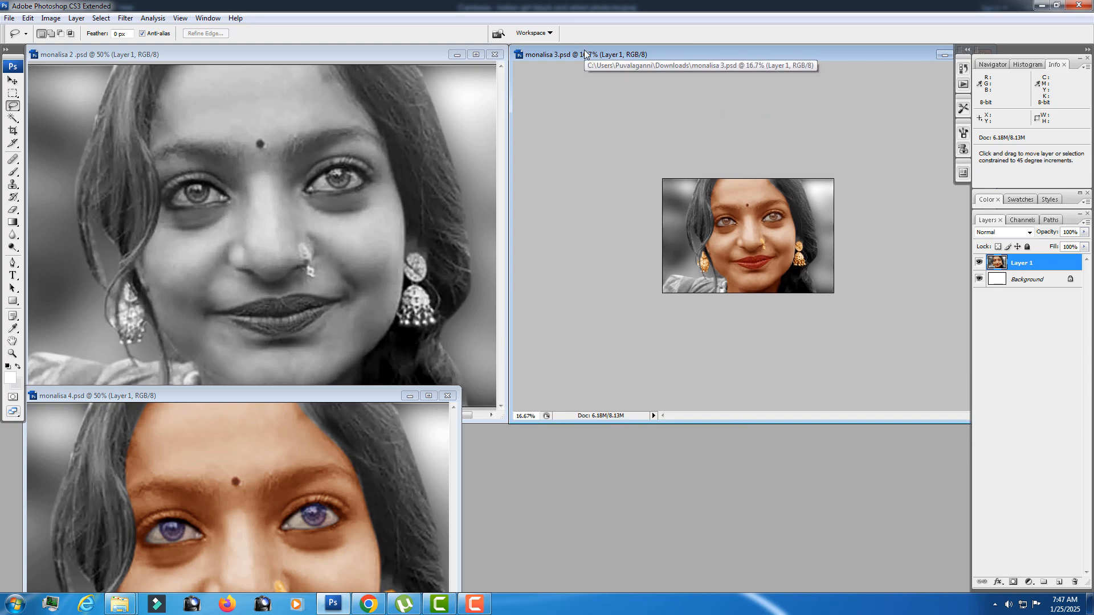
key("ctrl+plus")
key("ctrl+plus")
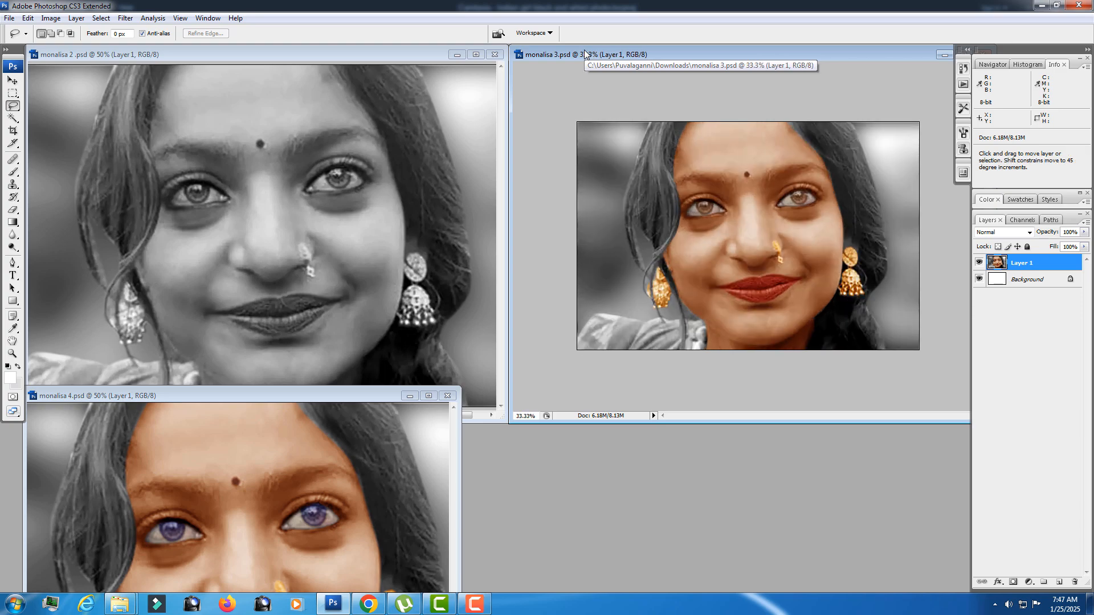
key("ctrl+plus")
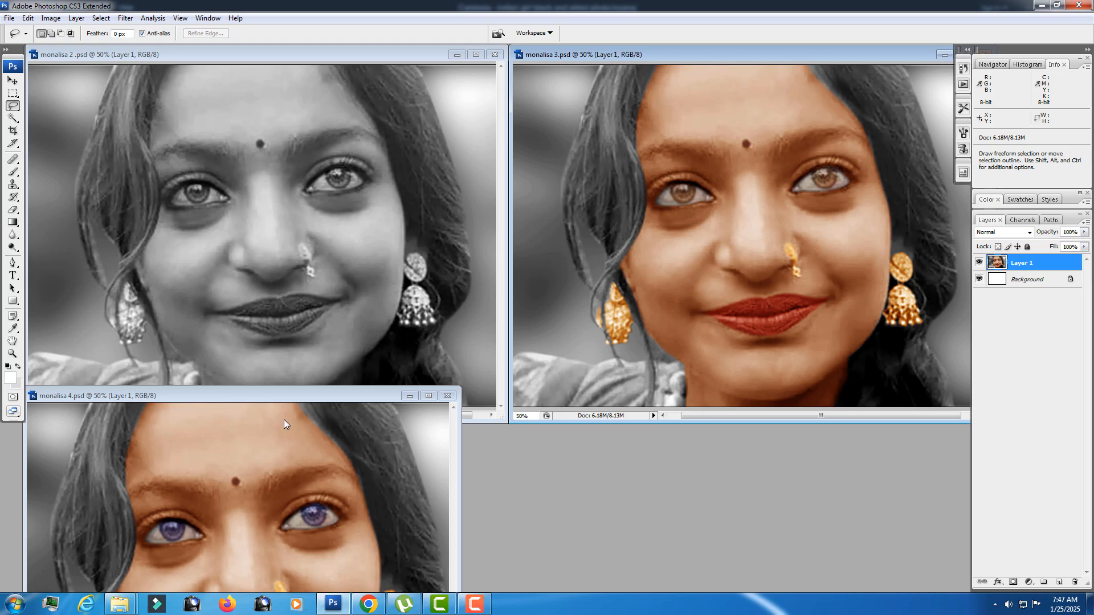
- Clear monalisa 4 off the black-and-white portrait and close the gap between the monalisa 2 and monalisa 3 windows
left_click_drag(244, 396, 499, 580)
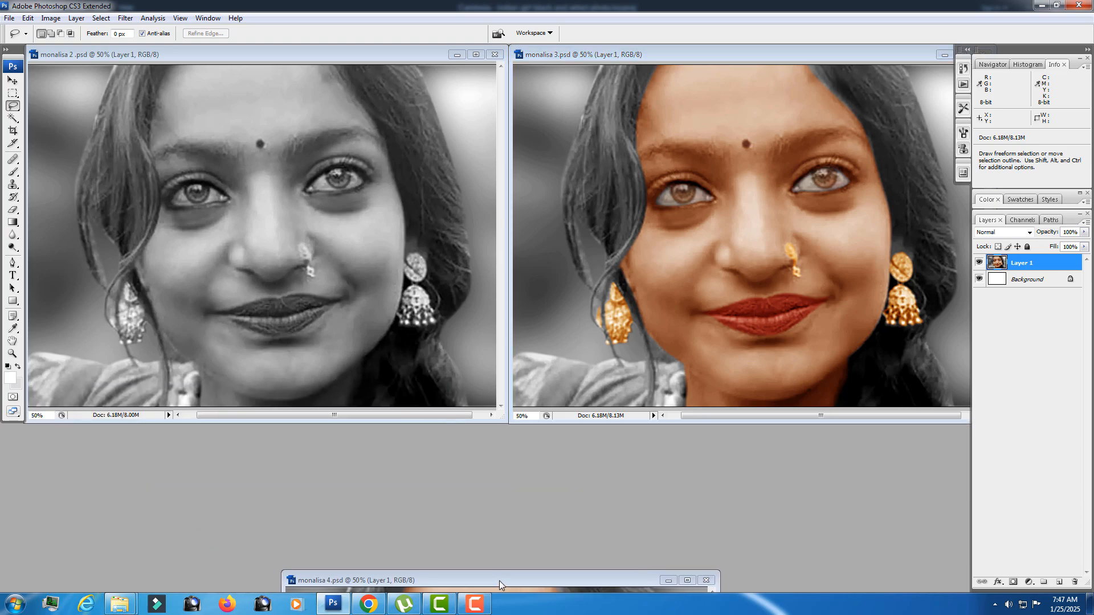
left_click_drag(499, 581, 500, 580)
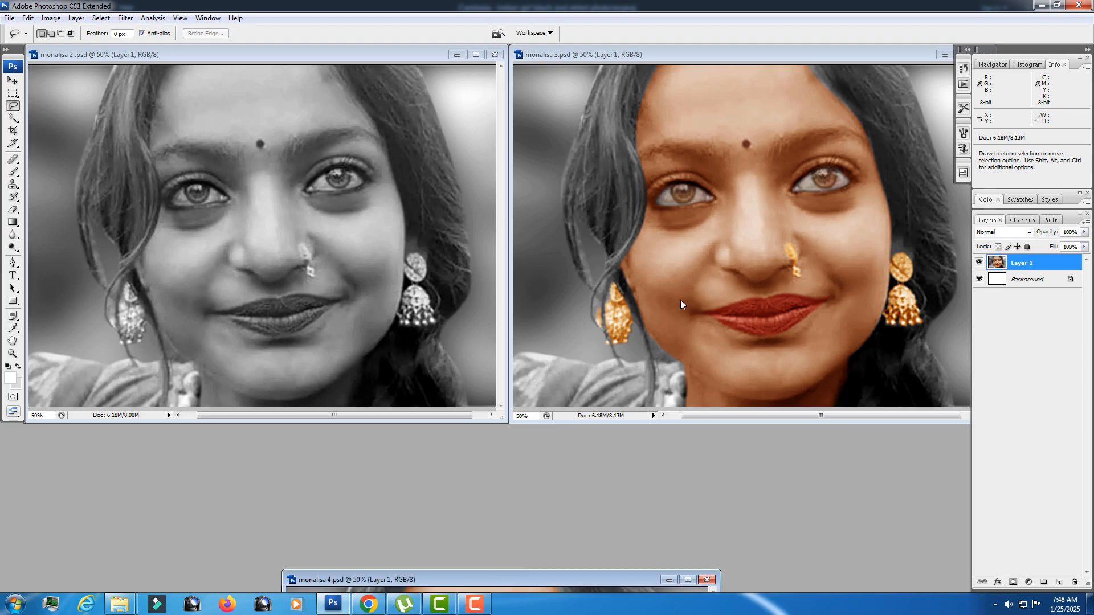
left_click_drag(314, 53, 314, 53)
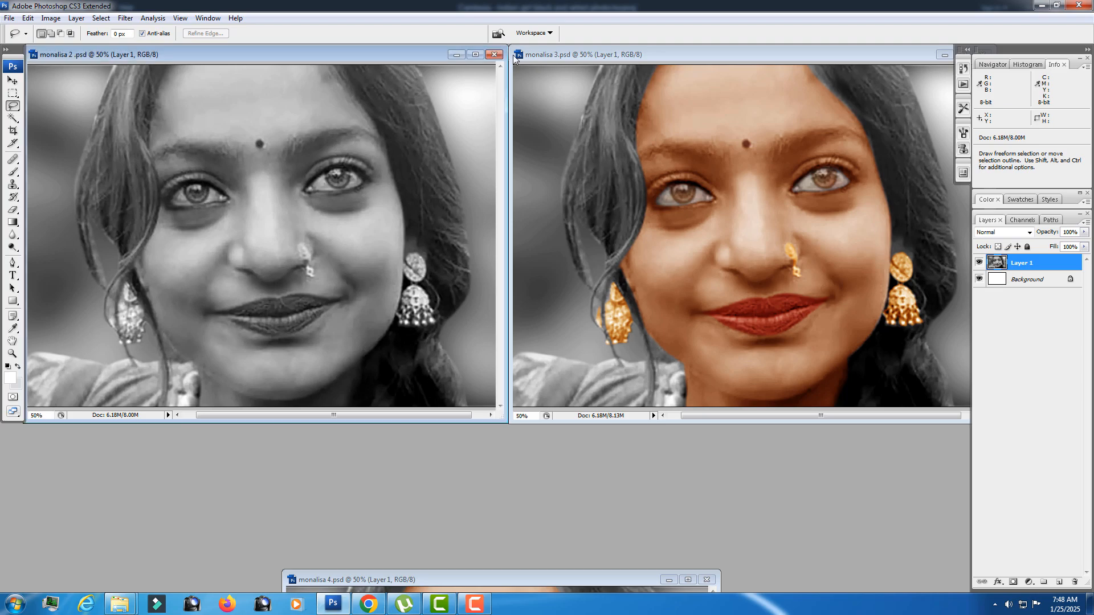
left_click_drag(560, 56, 548, 54)
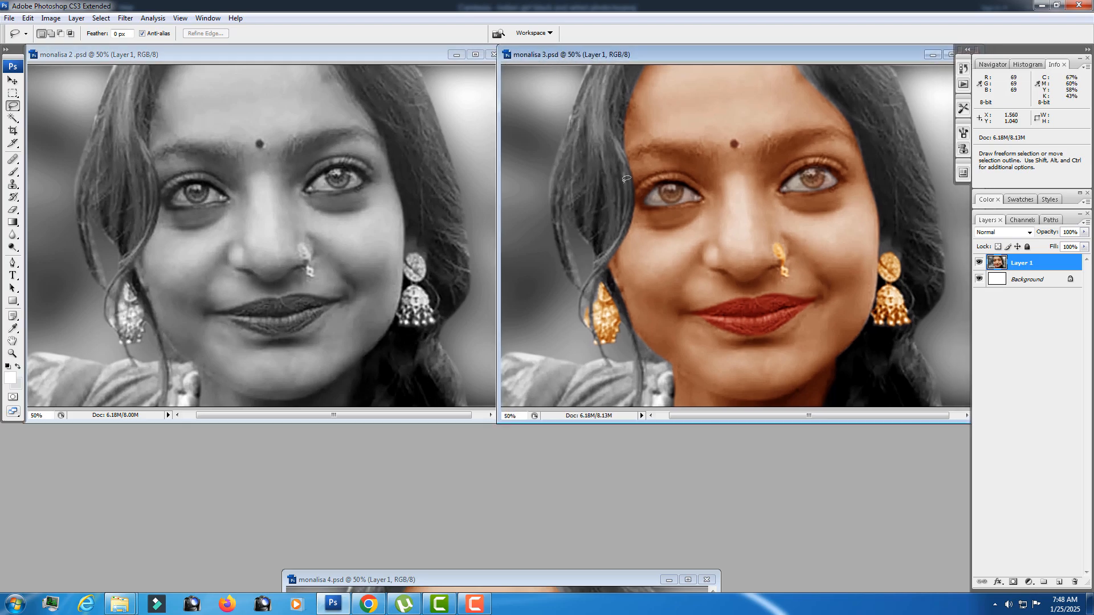
- Shorten the monalisa 4 window and place it centred directly beneath the other two portraits
left_click_drag(579, 574, 578, 303)
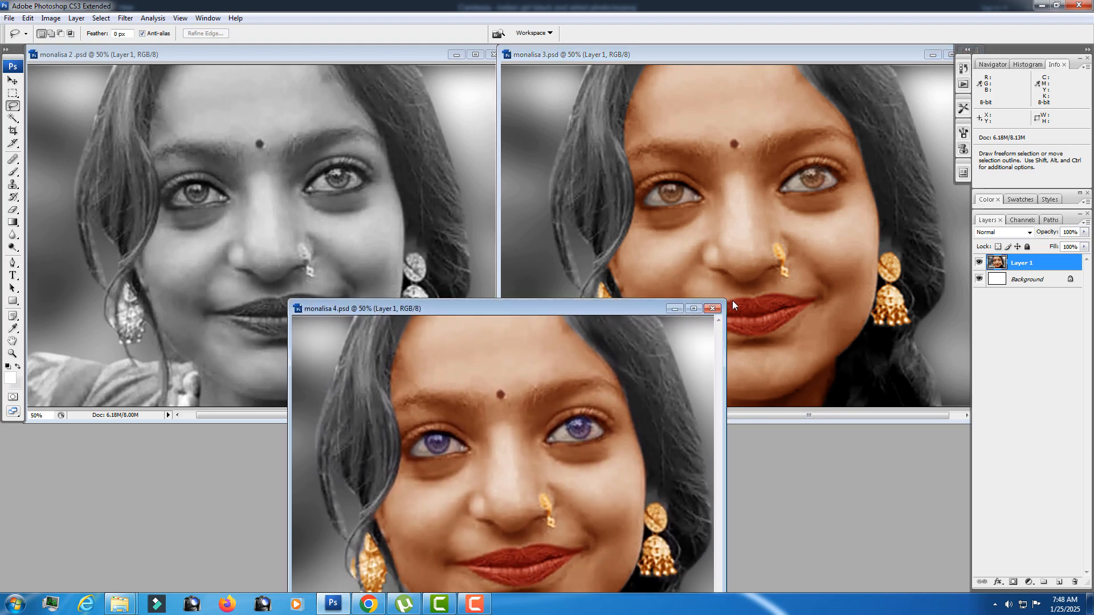
left_click_drag(725, 298, 725, 519)
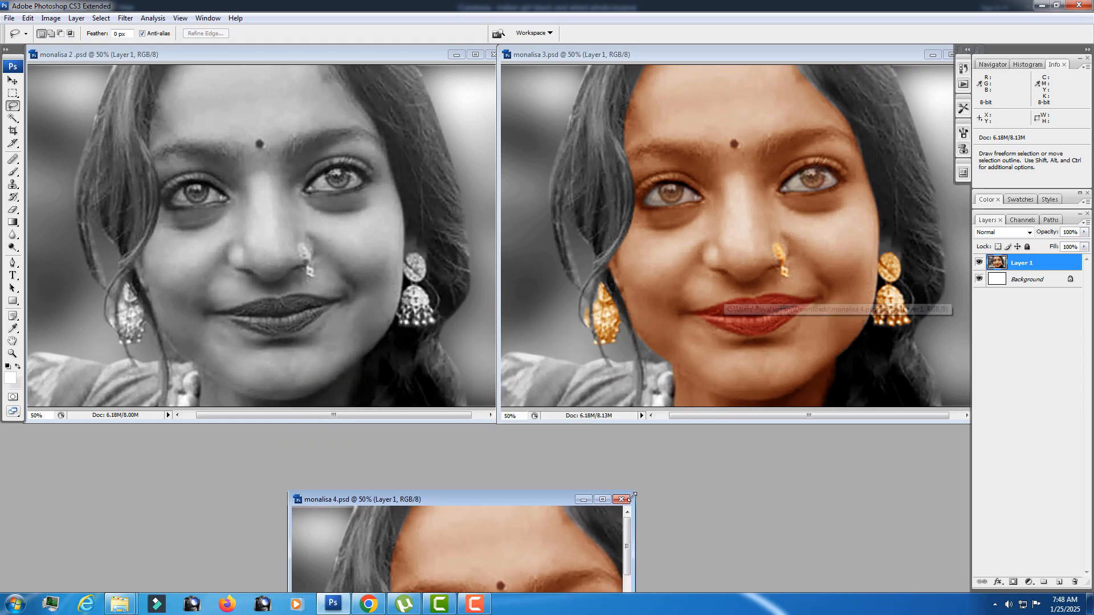
left_click_drag(638, 528, 615, 424)
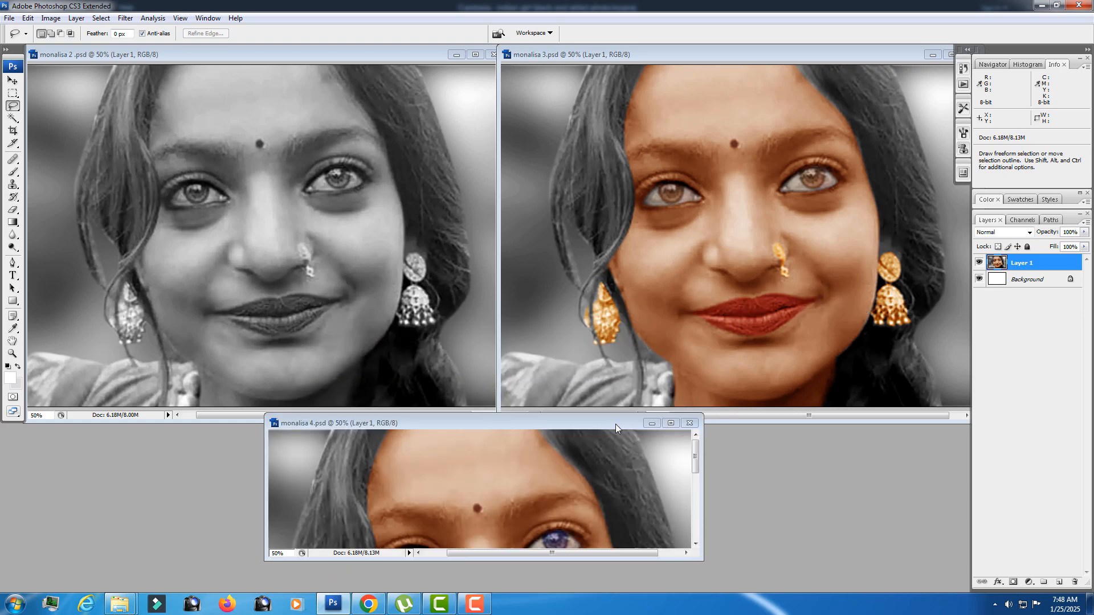